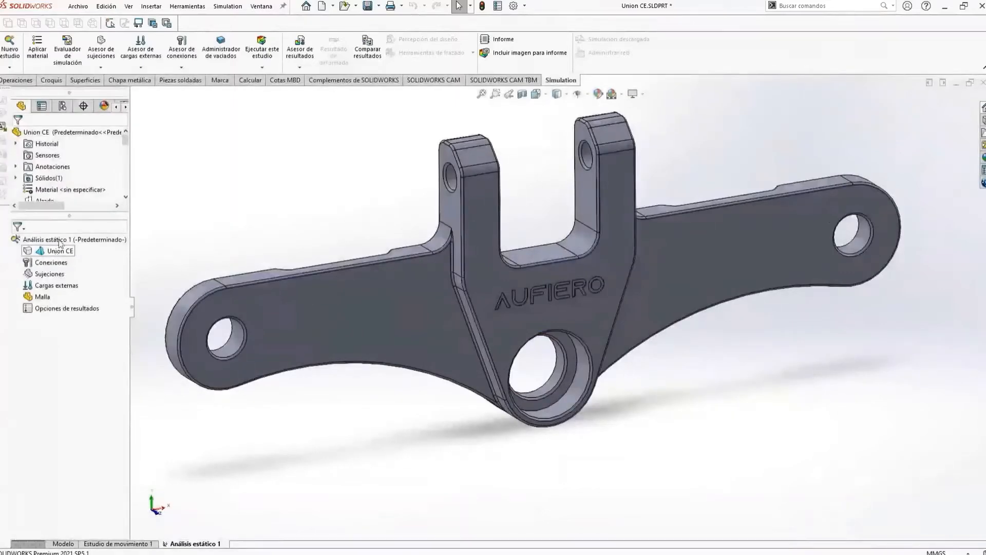
Step: Apply the AISI 316L Acero inoxidable material from the Acero category to the Union CE part
scroll(73, 183, "down", 1)
left_click(80, 159)
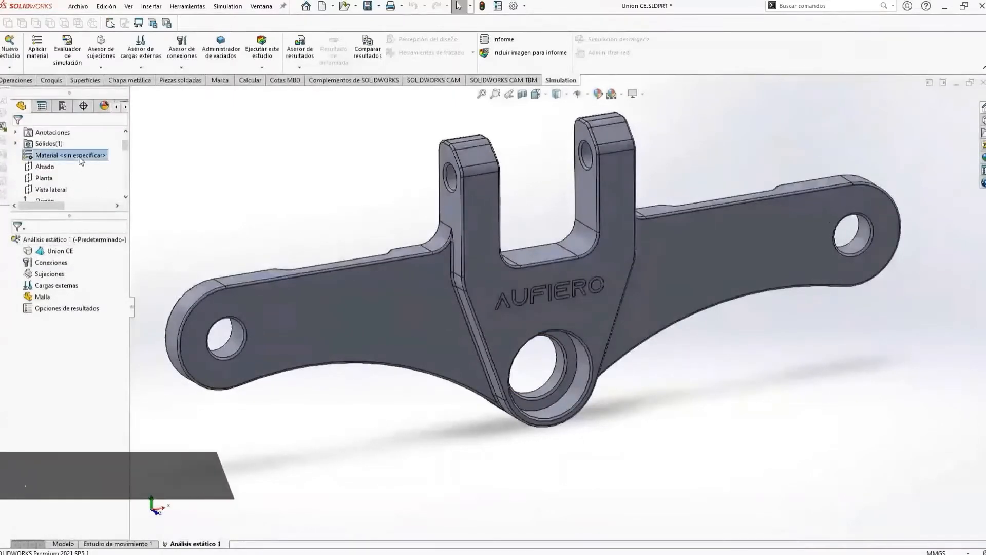
right_click(81, 161)
key("Escape")
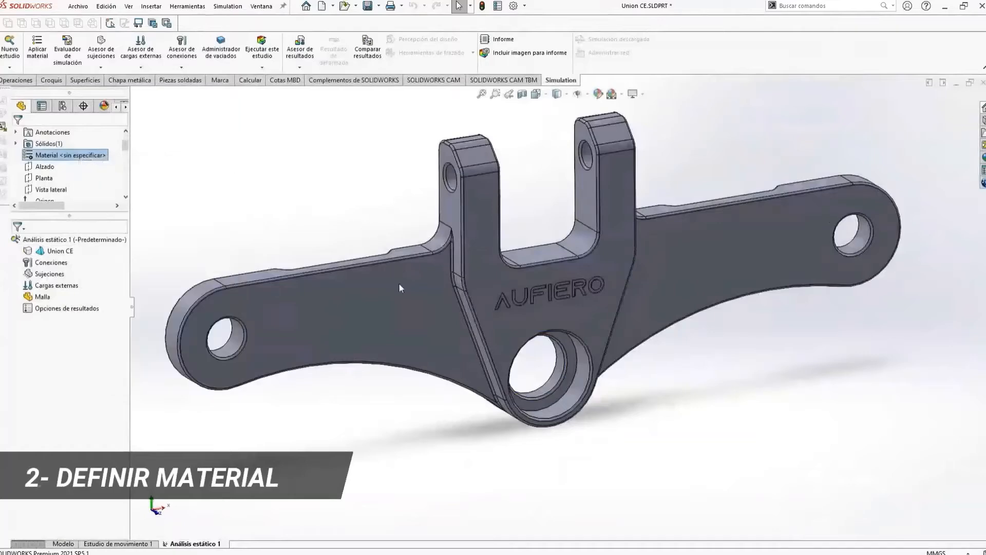
left_click(307, 248)
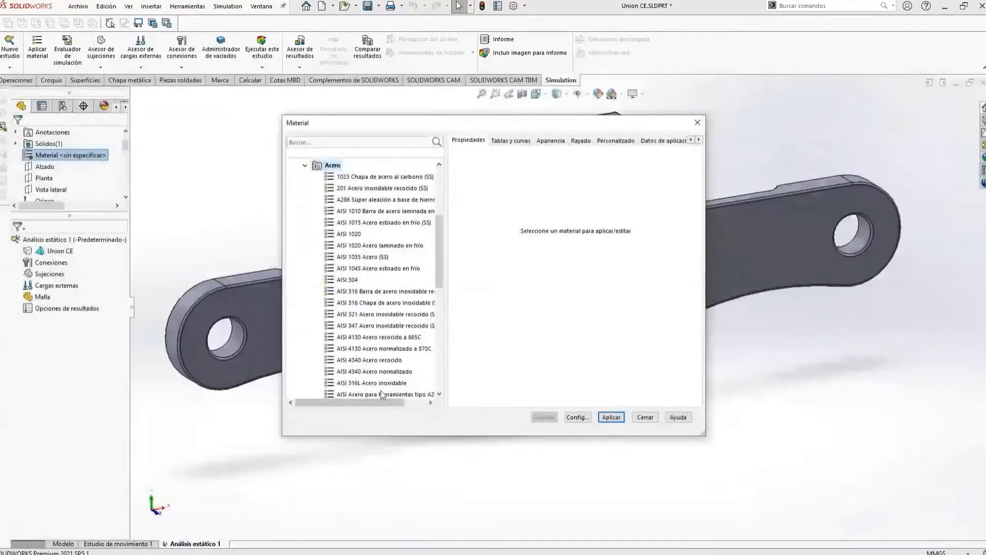
left_click(382, 384)
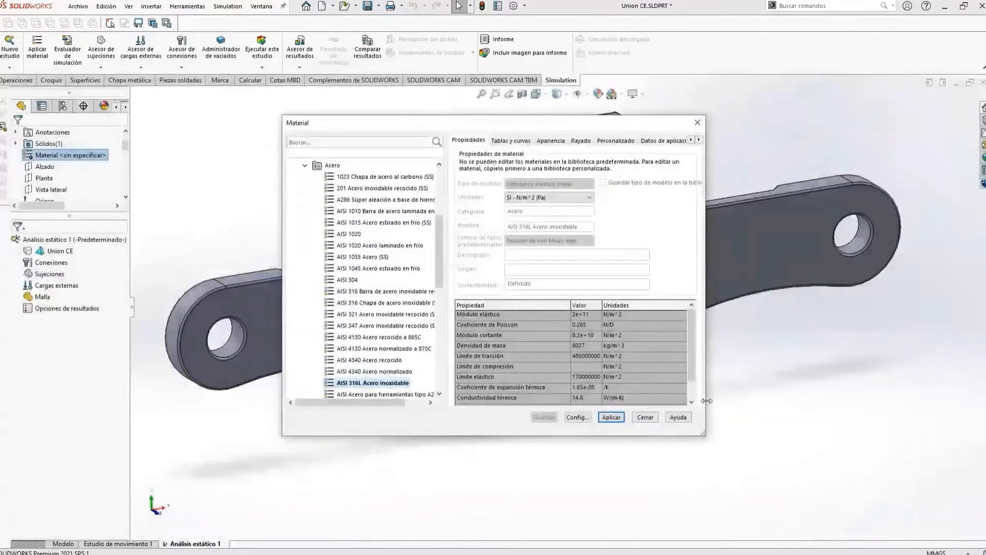
left_click_drag(705, 436, 817, 486)
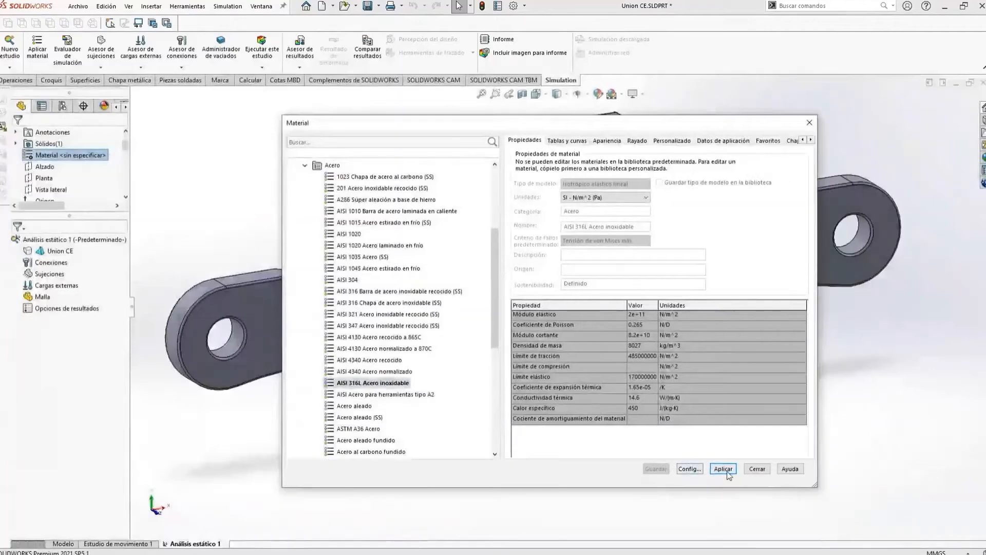
left_click(723, 468)
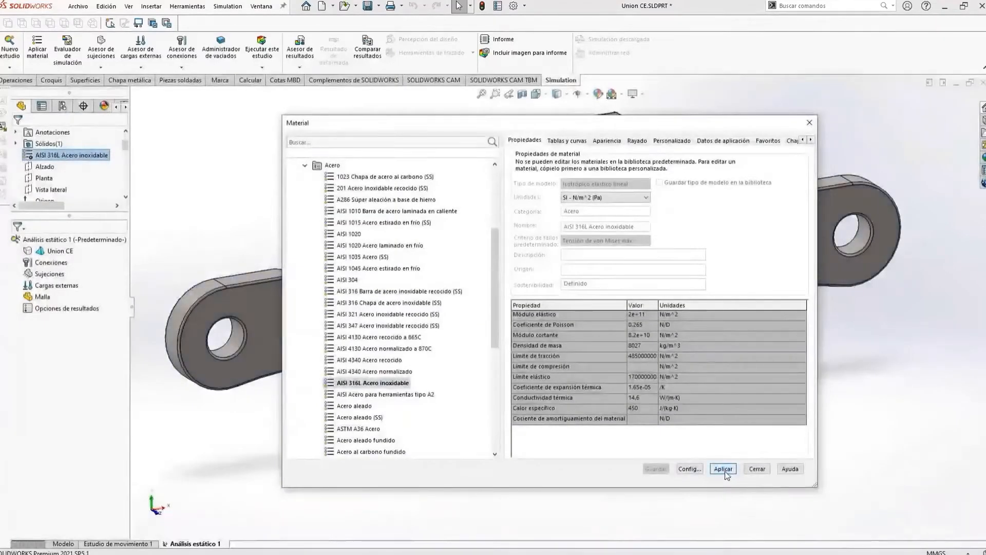
left_click(755, 468)
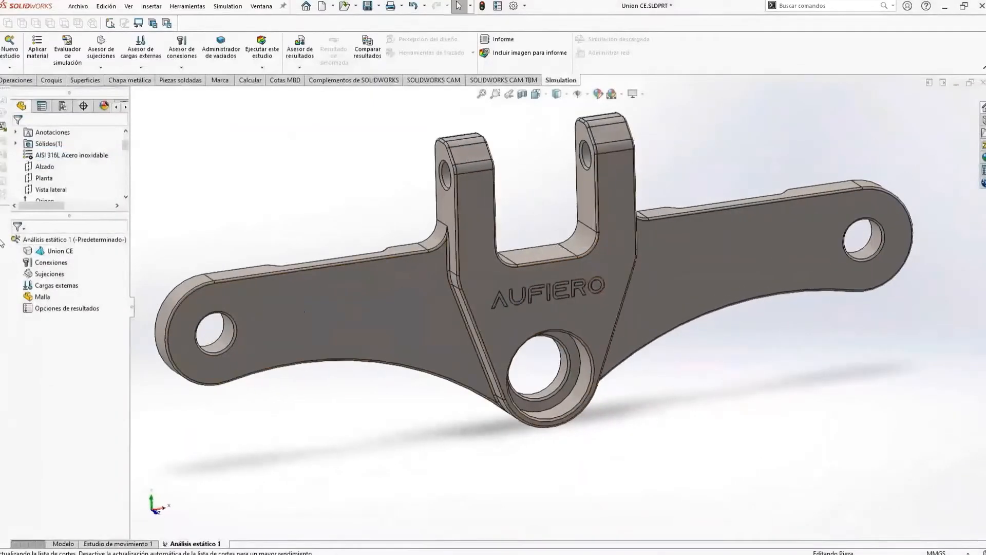
Step: Assign the Acero aleado material to the Union CE body in the static study
right_click(54, 256)
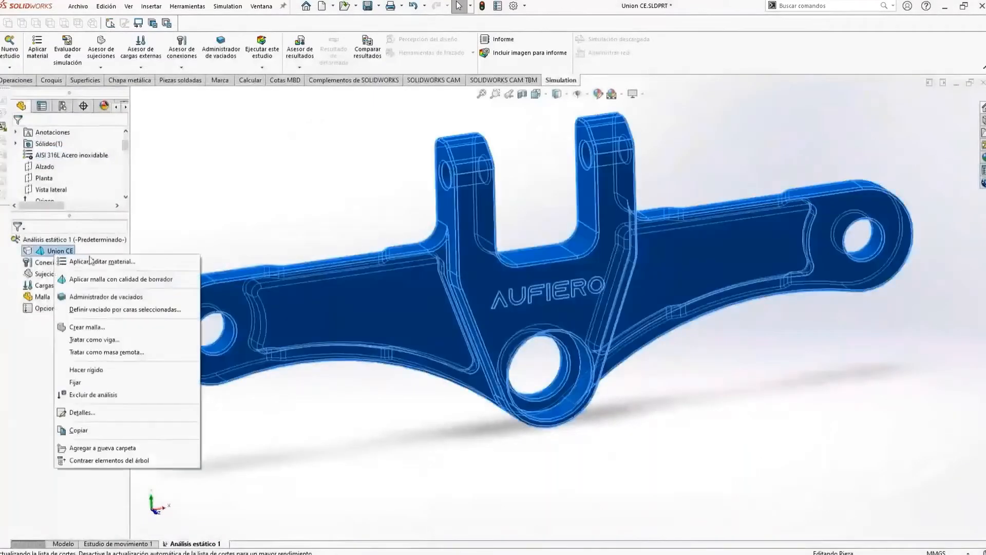
left_click(98, 262)
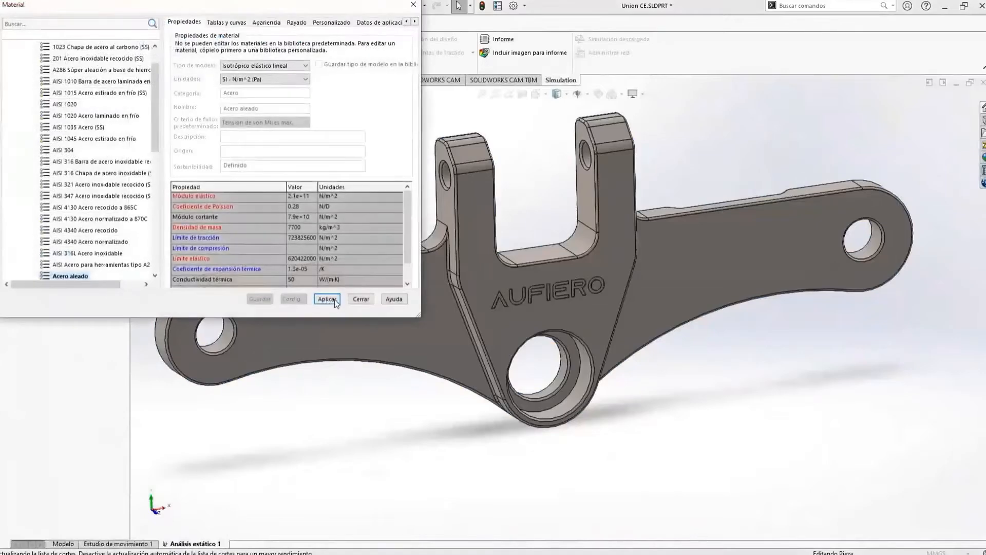
left_click(333, 299)
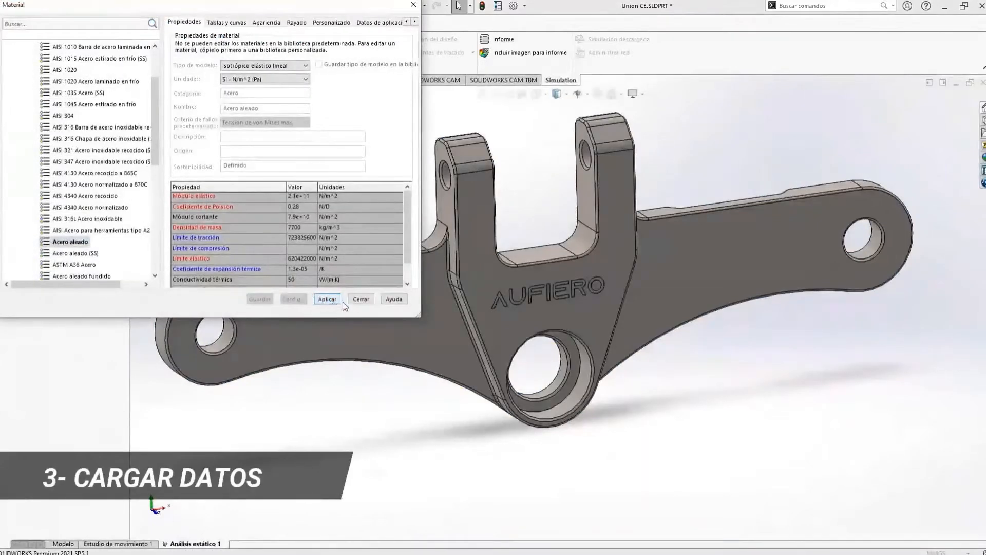
left_click(361, 299)
Step: Add a fixed geometry restraint to the inner cylindrical faces of the holes at both arm ends
scroll(490, 373, "down", 2)
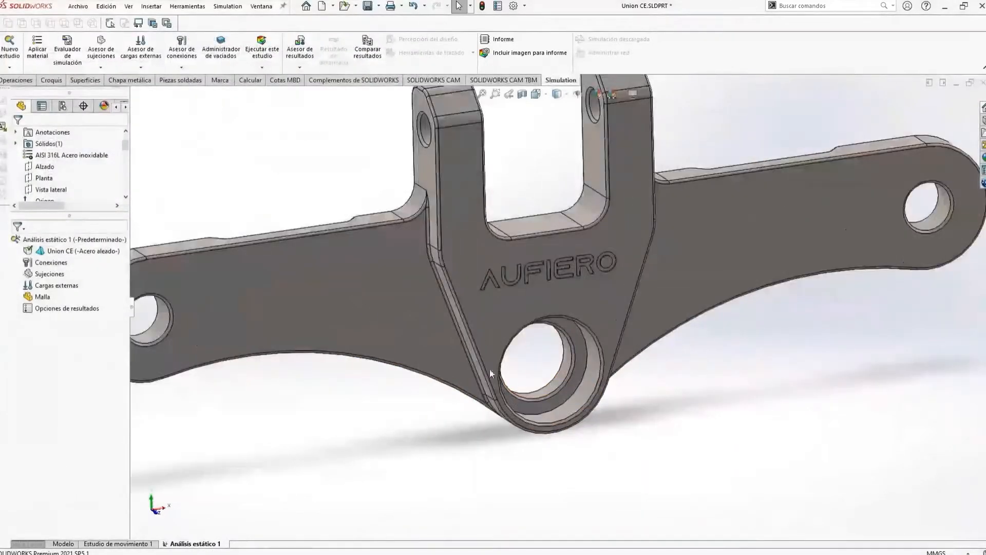
right_click(49, 274)
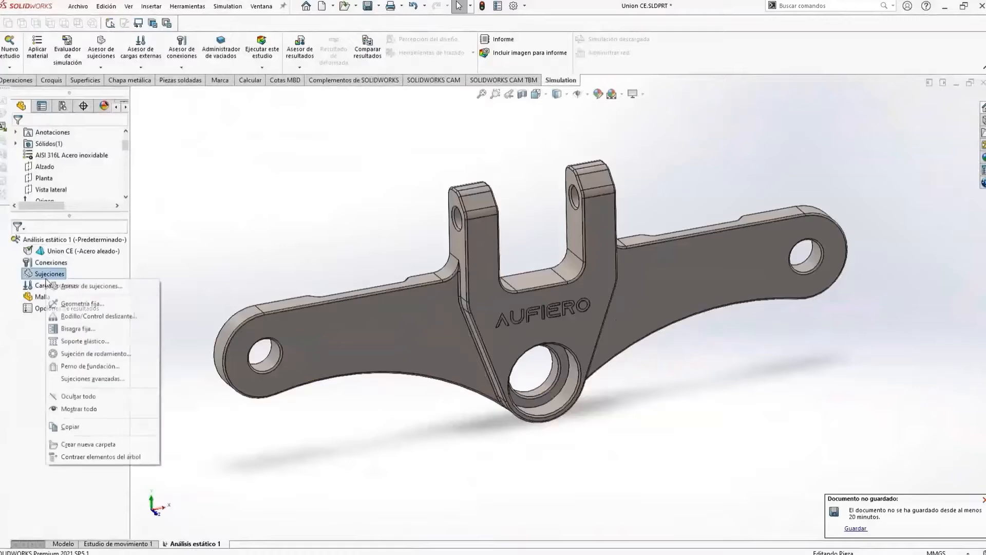
left_click(77, 305)
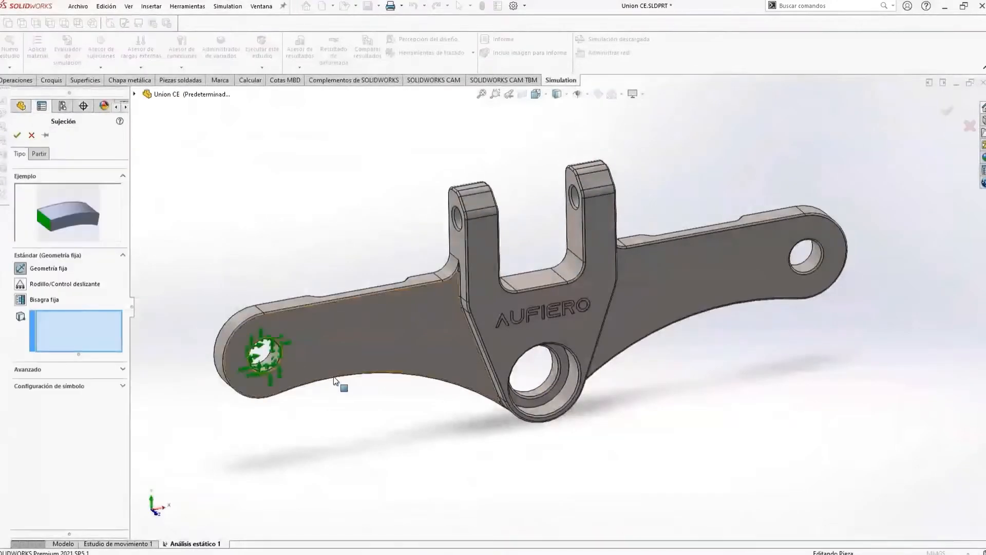
left_click(272, 358)
left_click(21, 284)
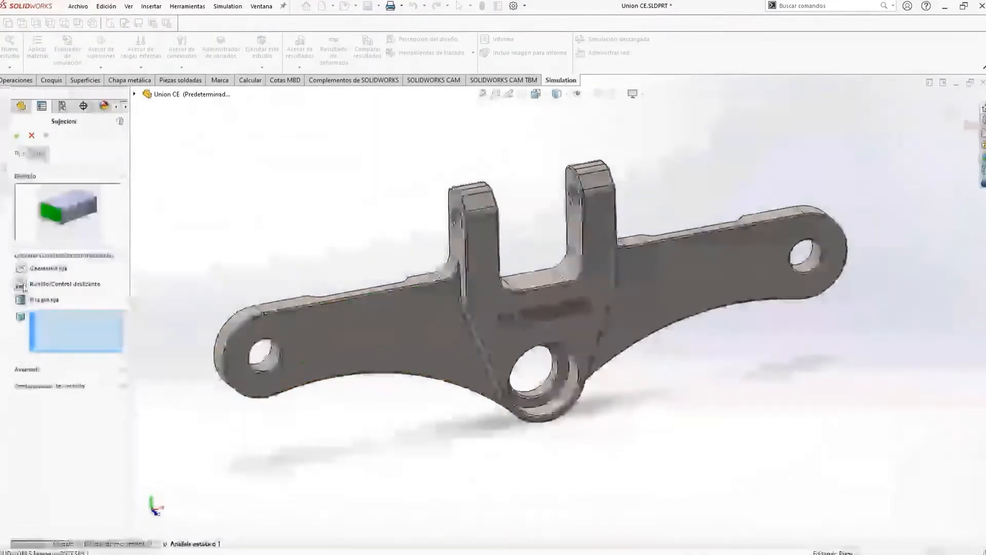
left_click(21, 299)
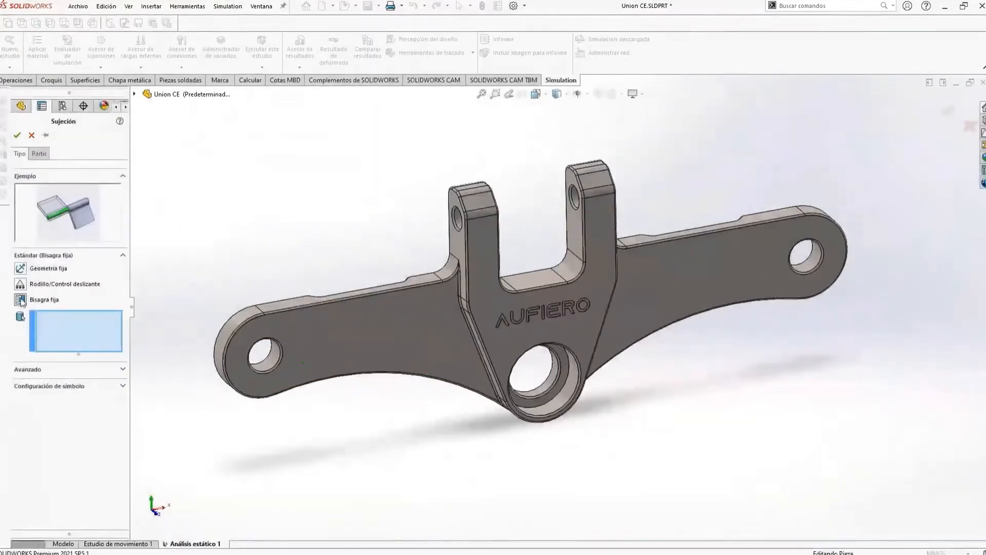
left_click(21, 268)
left_click(263, 354)
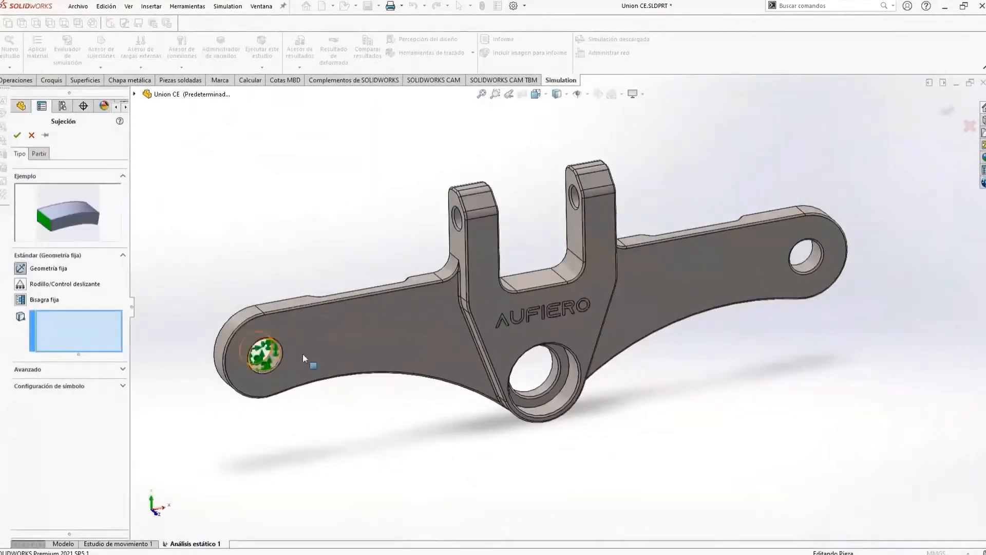
left_click(272, 360)
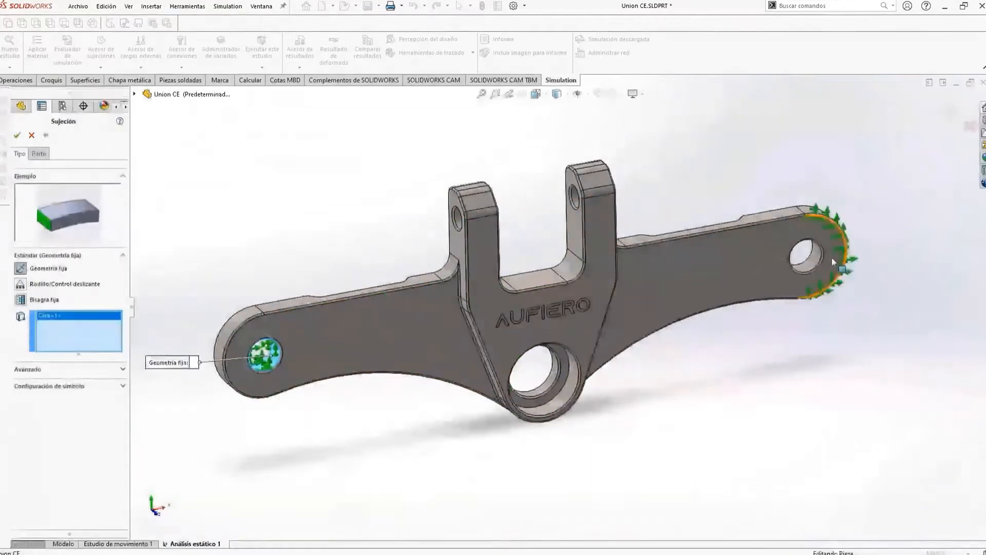
left_click(815, 264)
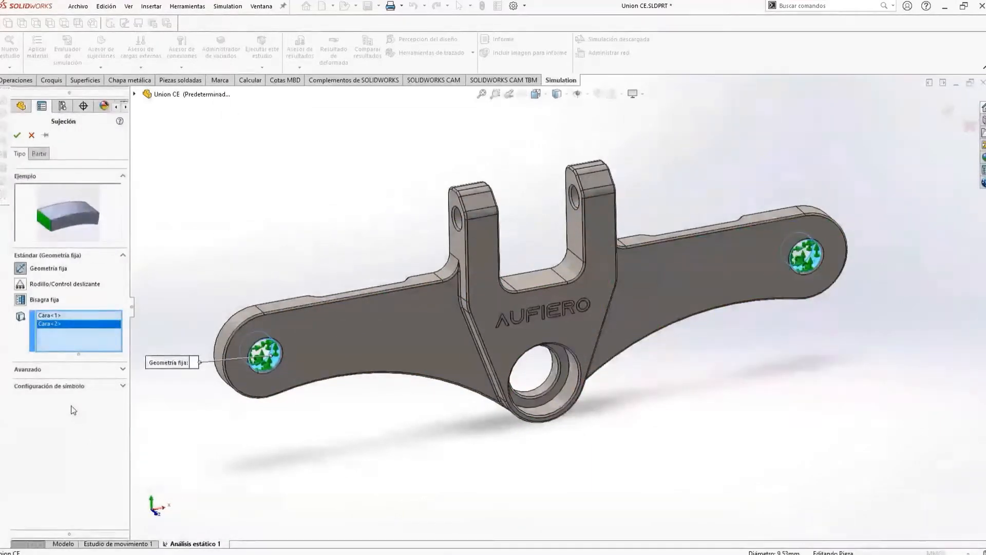
left_click(18, 135)
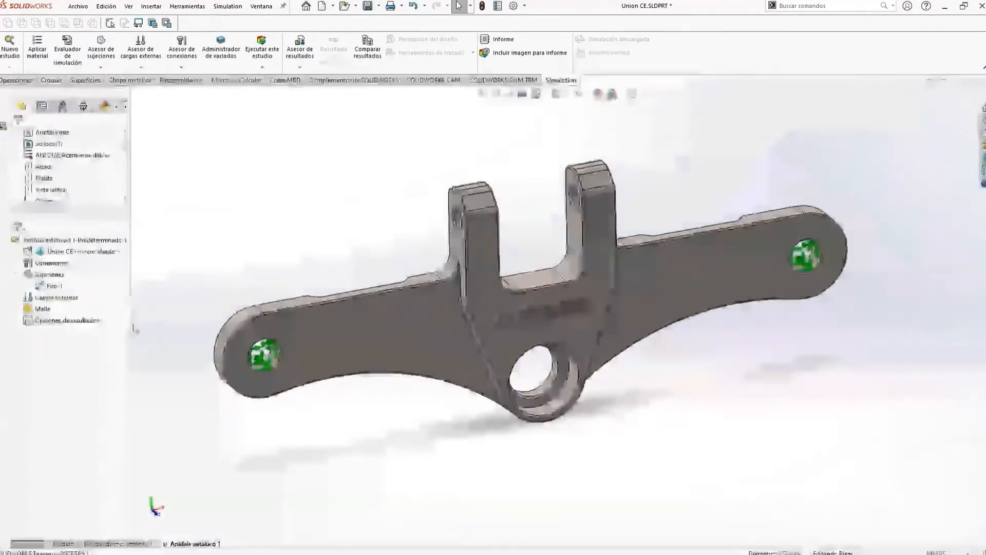
Step: Apply a 10 kgf vertical force in Metric (G) units to the flat face between the two uprights
right_click(61, 300)
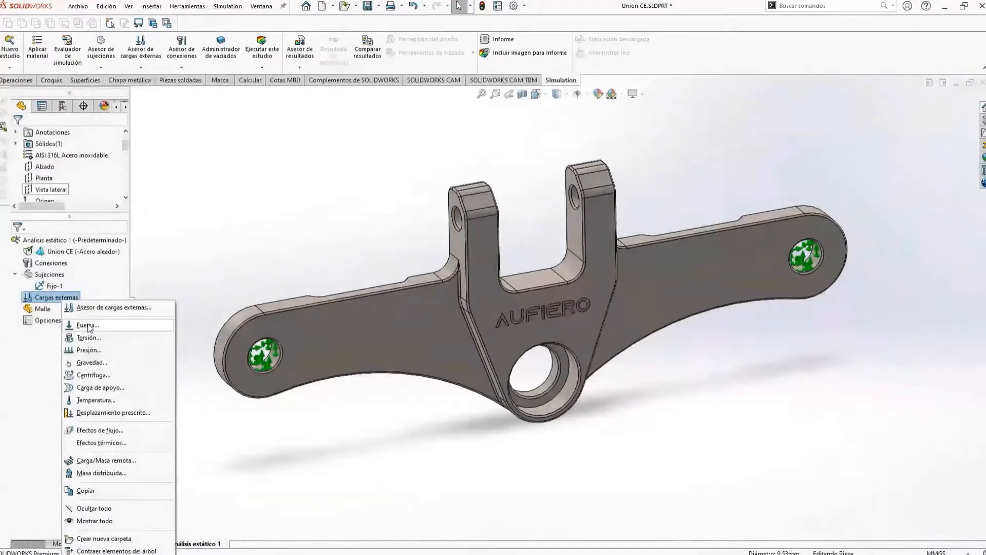
left_click(87, 326)
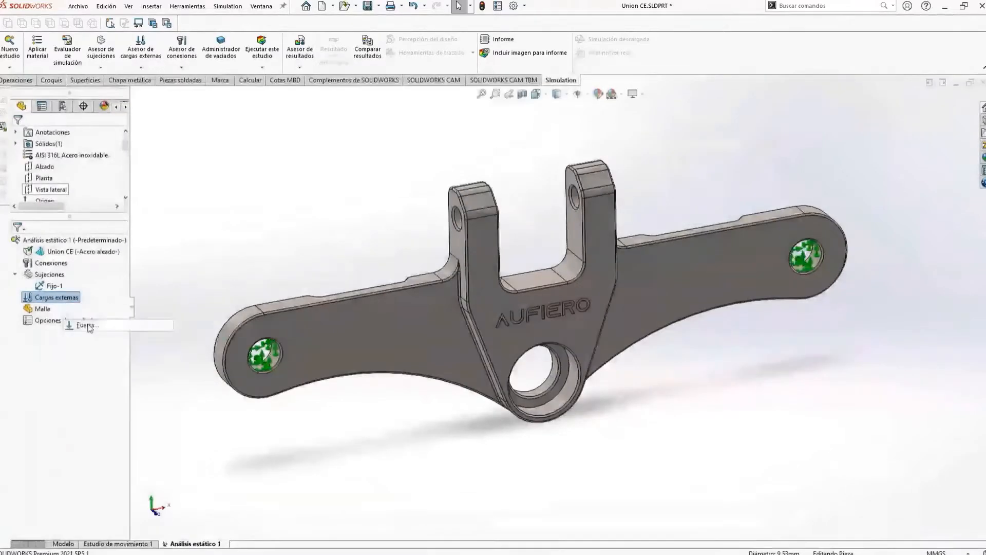
left_click(540, 276)
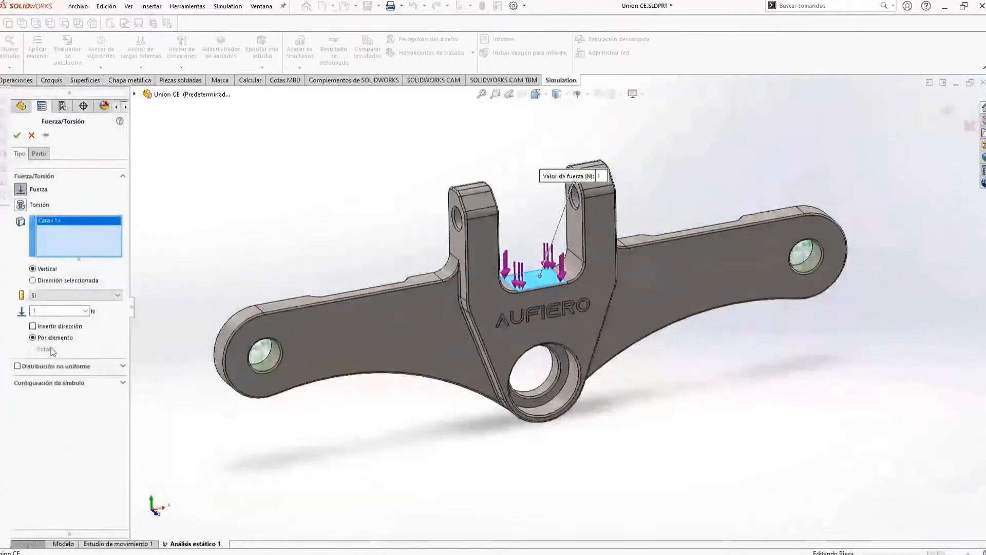
left_click(62, 295)
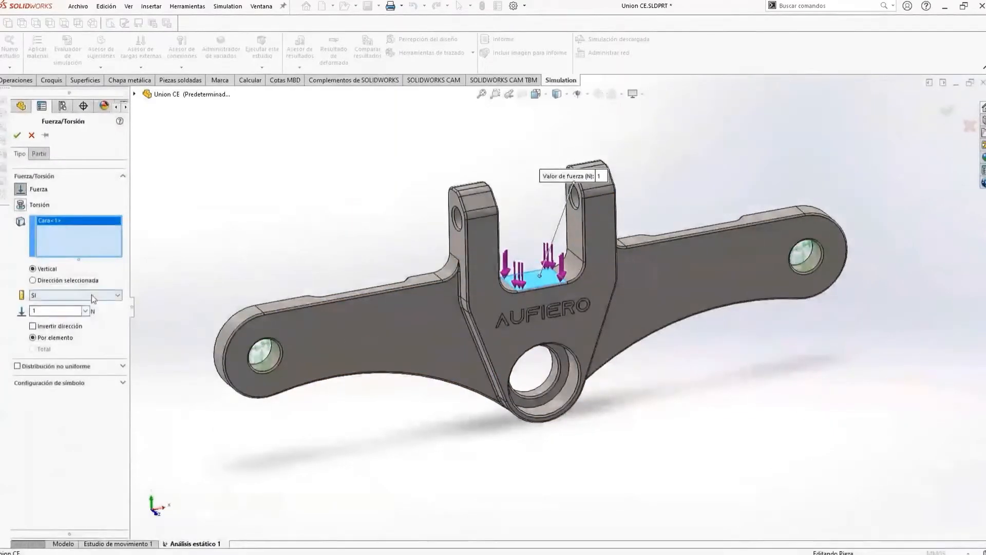
left_click(57, 318)
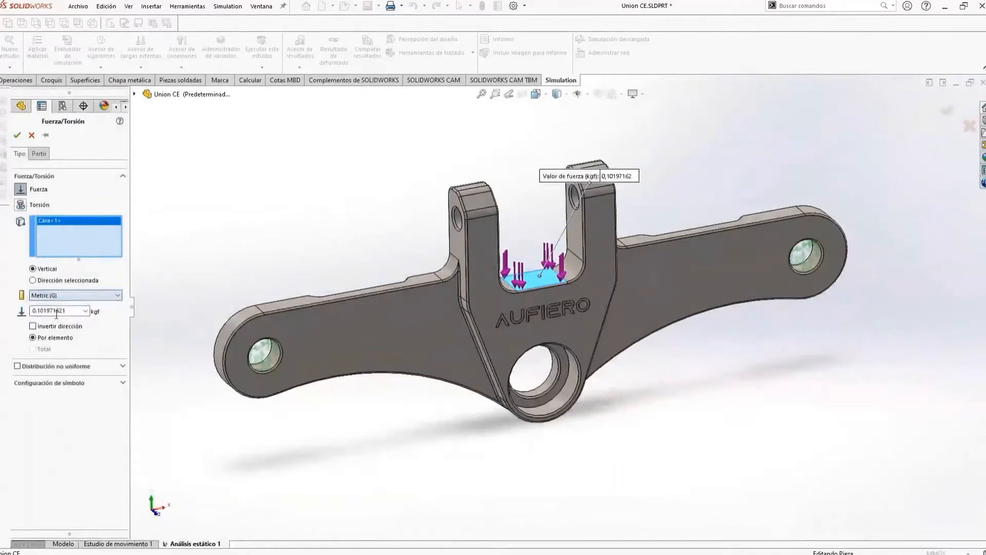
double_click(75, 311)
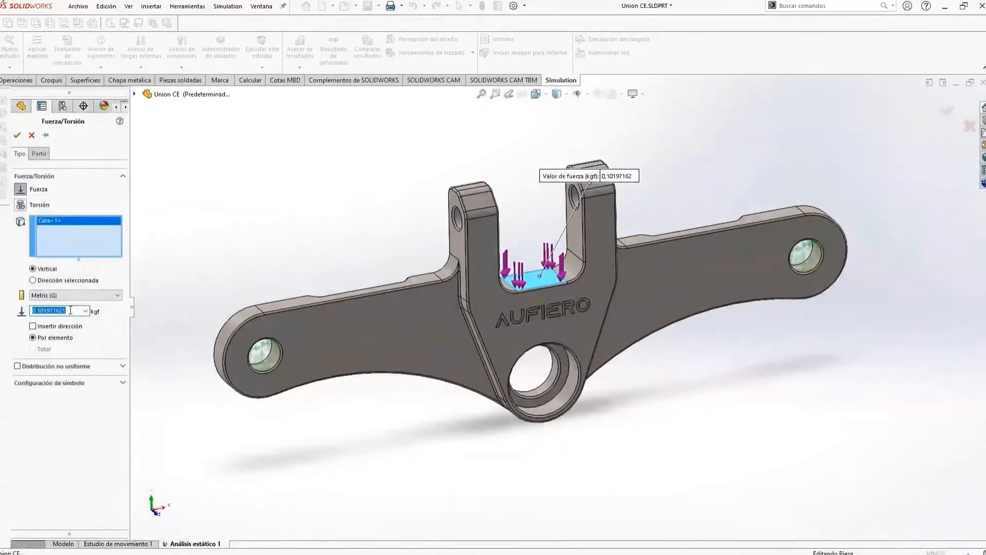
left_click(88, 426)
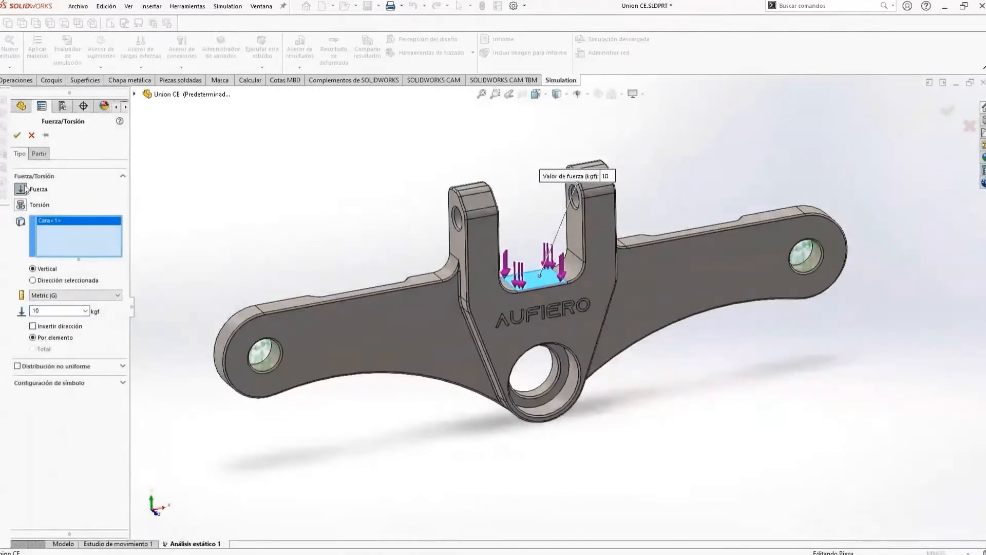
left_click(18, 136)
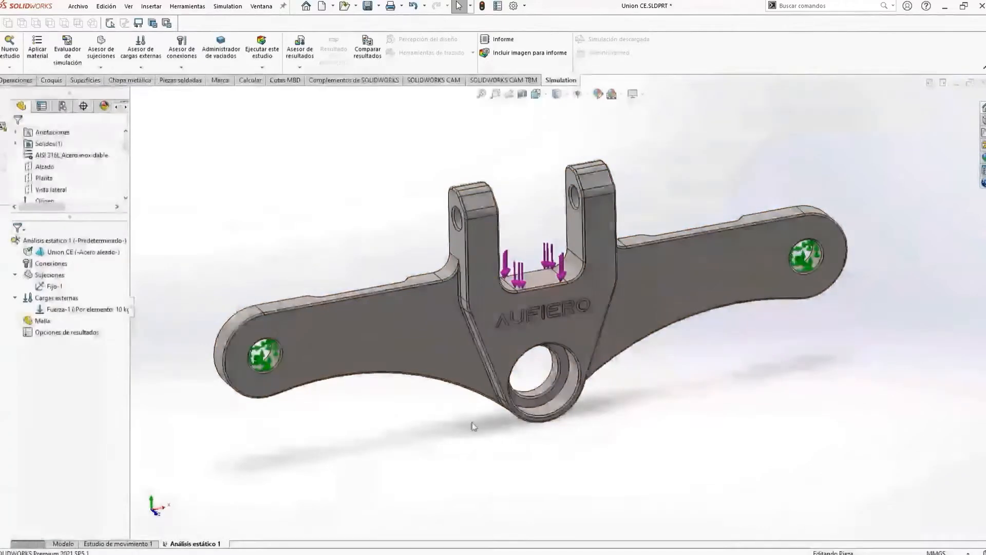
Step: Create a finer standard mesh with mesh parameters enabled, using a 2.00 mm global size and 0.10 mm tolerance
right_click(34, 321)
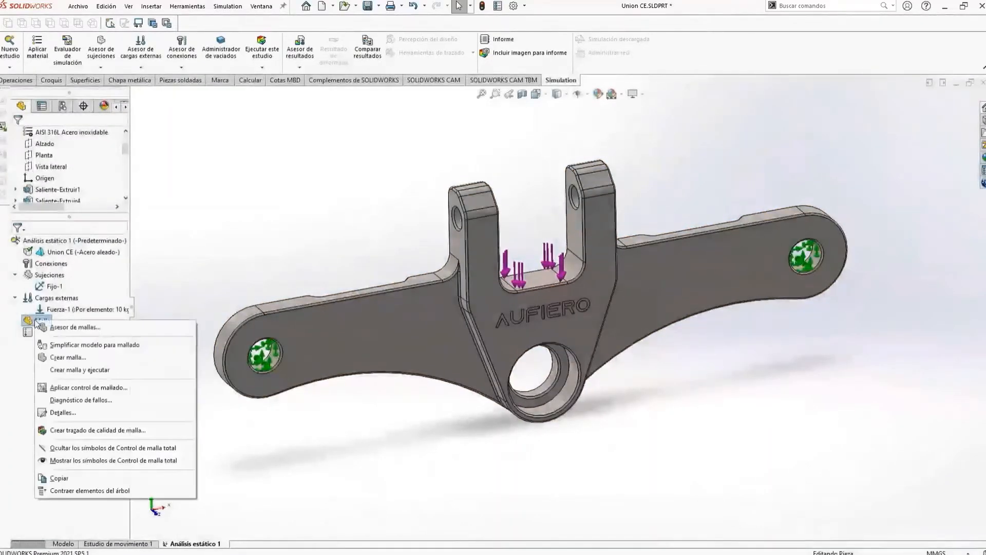
left_click(66, 357)
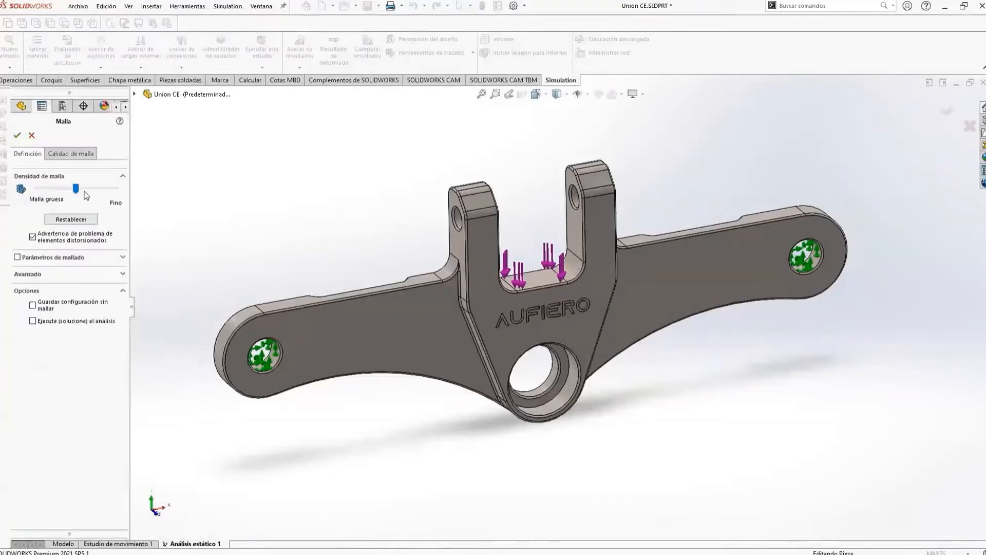
left_click_drag(92, 189, 98, 189)
left_click(82, 156)
left_click(24, 157)
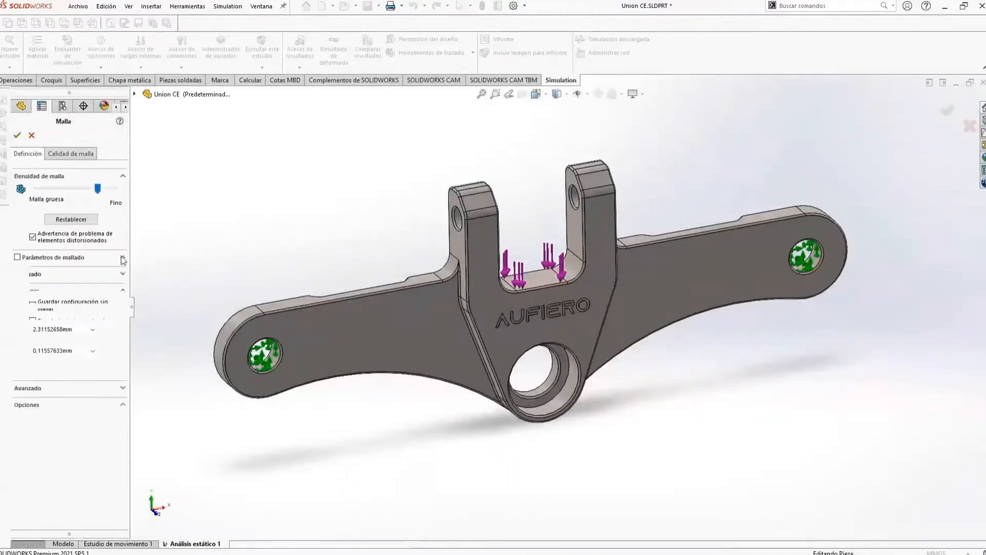
left_click(122, 258)
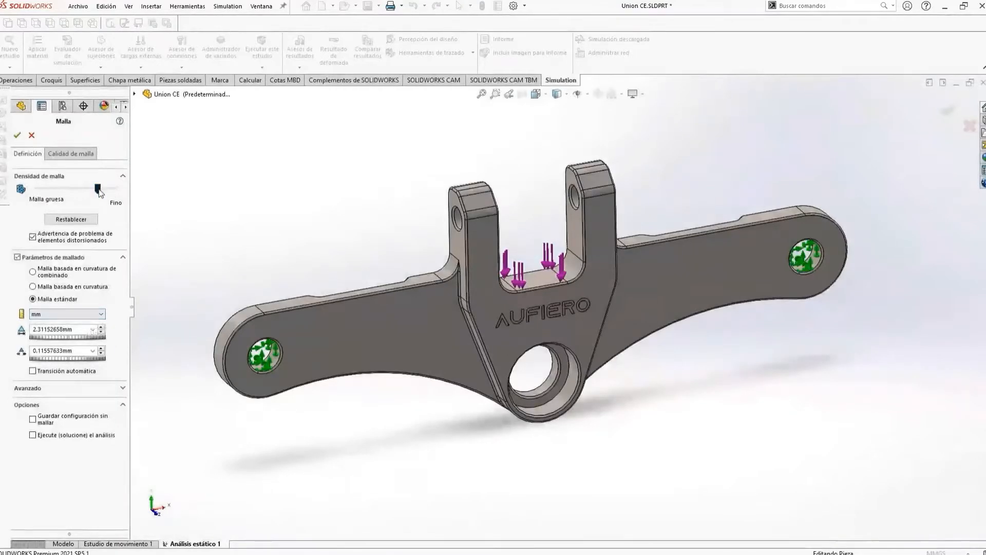
left_click_drag(83, 187, 100, 187)
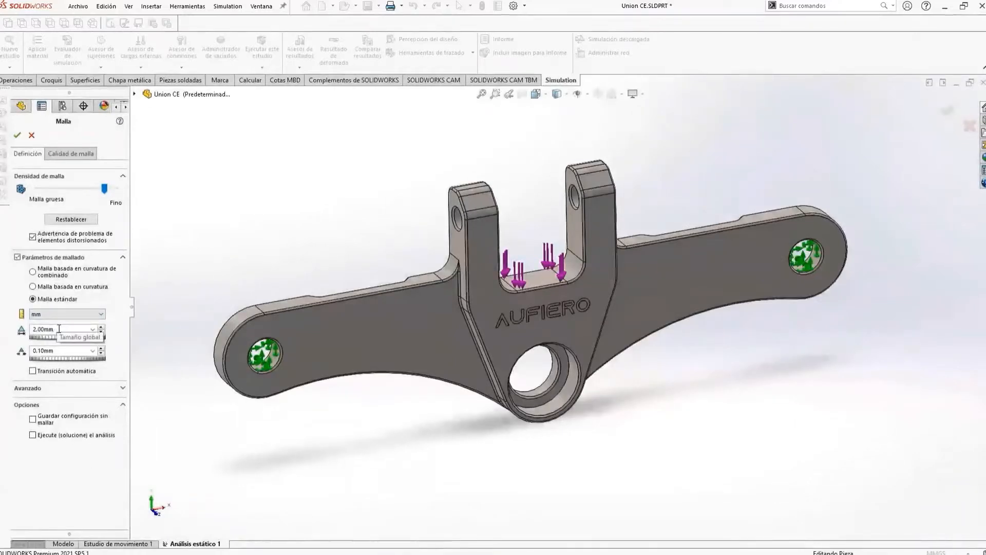
left_click(18, 135)
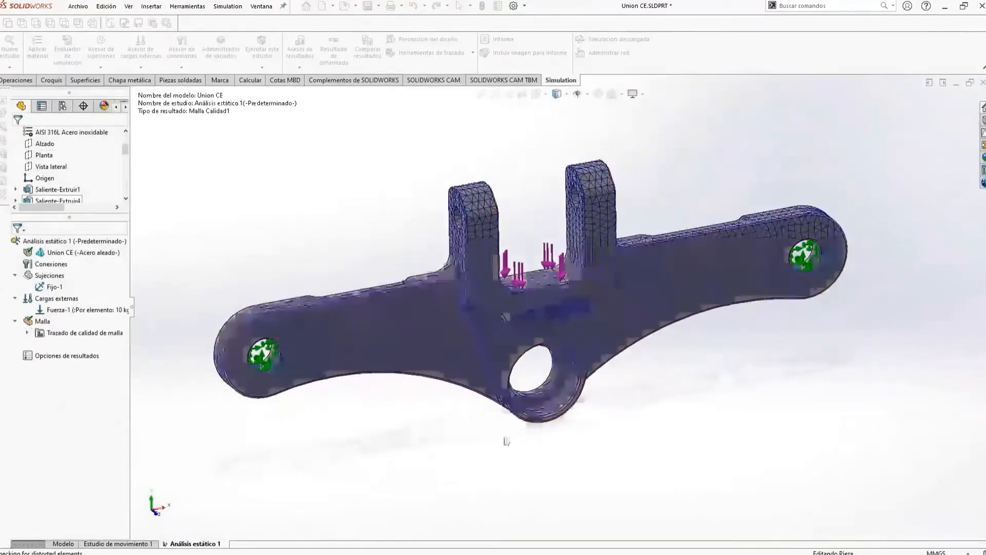
scroll(520, 276, "down", 5)
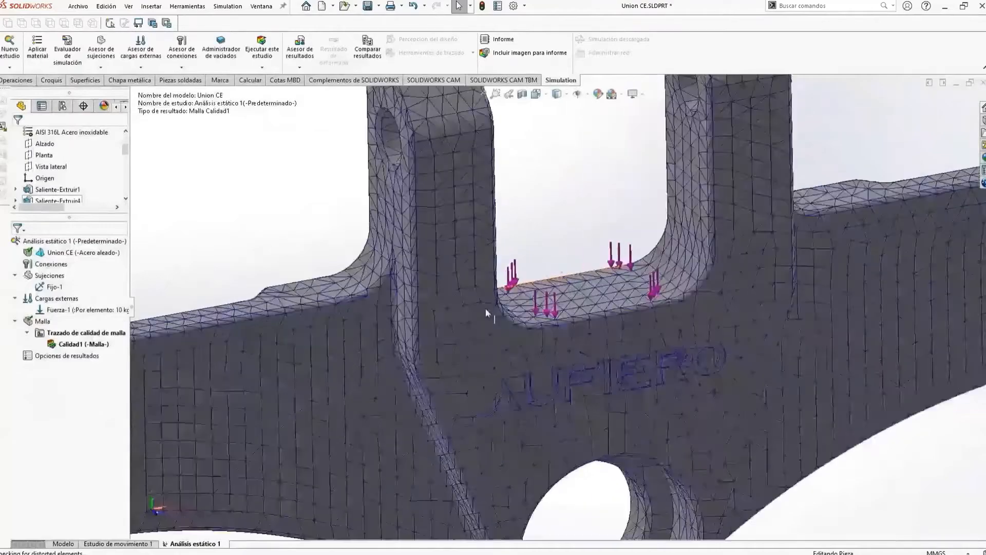
scroll(571, 447, "up", 6)
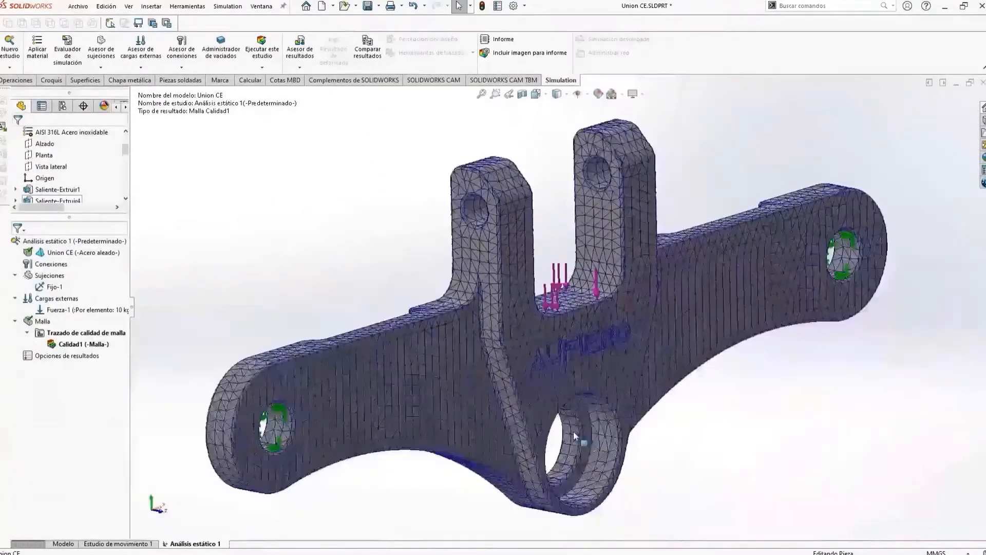
Step: Inspect the meshed bracket and run the first static study
middle_click_drag(576, 413, 652, 412)
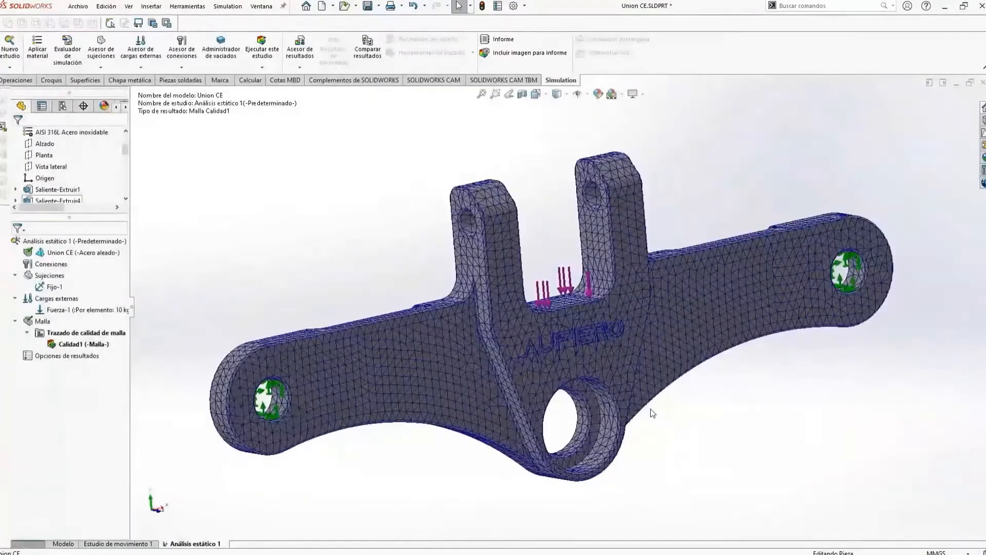
scroll(651, 411, "up", 2)
scroll(658, 367, "down", 2)
scroll(598, 338, "up", 3)
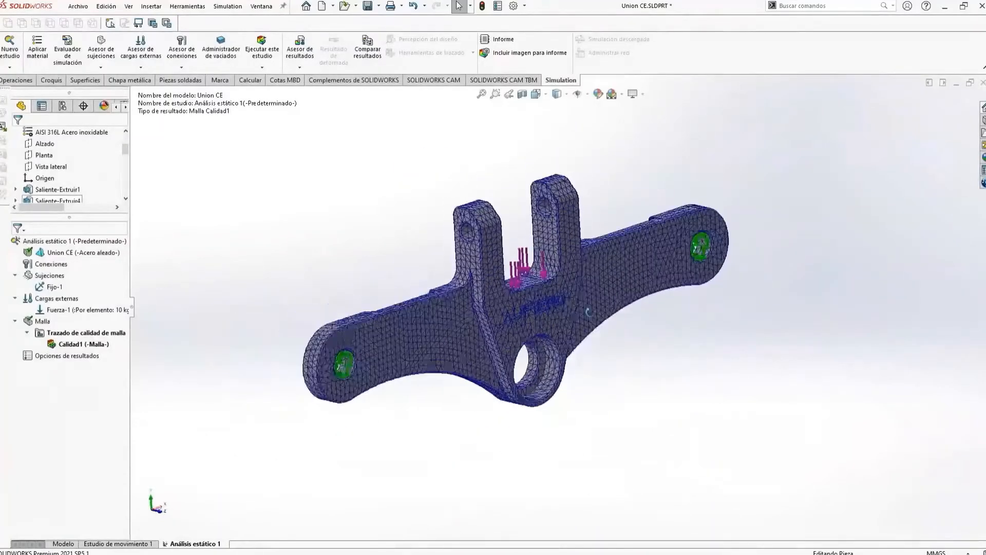
left_click(262, 48)
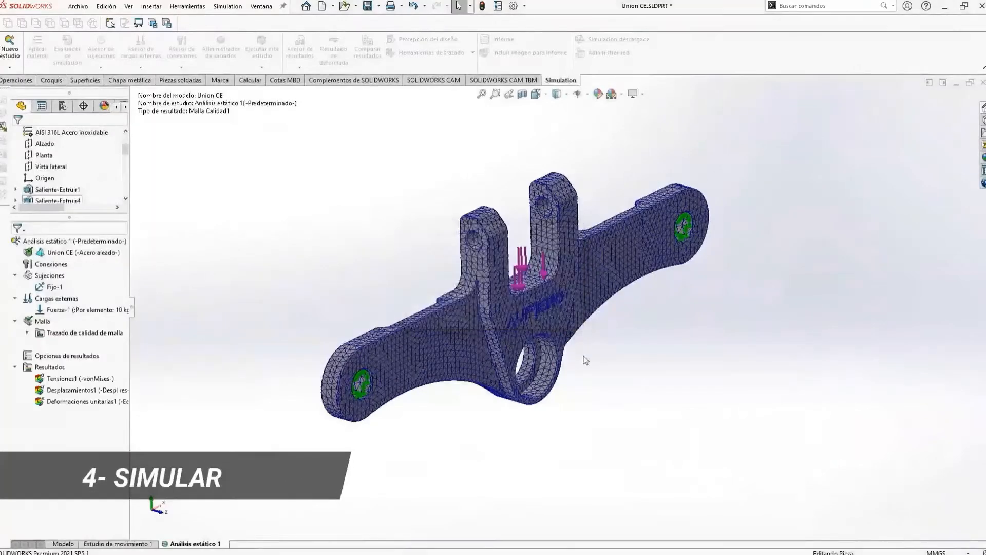
Step: Examine the von Mises stress plot on the deformed bracket from several angles
mouse_move(579, 372)
middle_mouse_down()
mouse_move(460, 358)
mouse_move(546, 408)
mouse_move(579, 414)
middle_mouse_up()
scroll(520, 333, "down", 2)
mouse_move(553, 344)
middle_mouse_down()
mouse_move(513, 383)
mouse_move(549, 344)
middle_mouse_up()
scroll(565, 345, "up", 2)
scroll(642, 342, "down", 2)
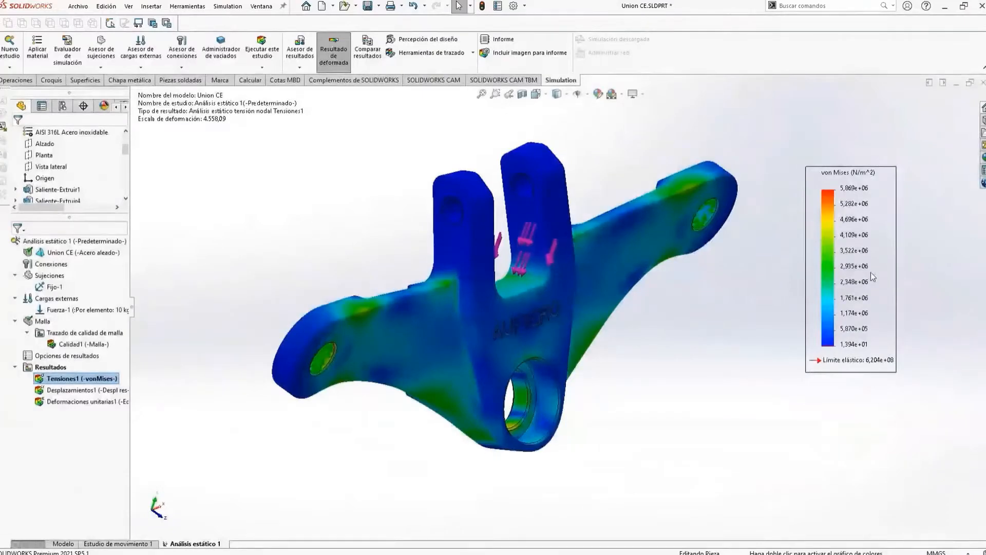
Step: Compare the displacement, unit strain and von Mises stress plots of the first static study
left_click(72, 389)
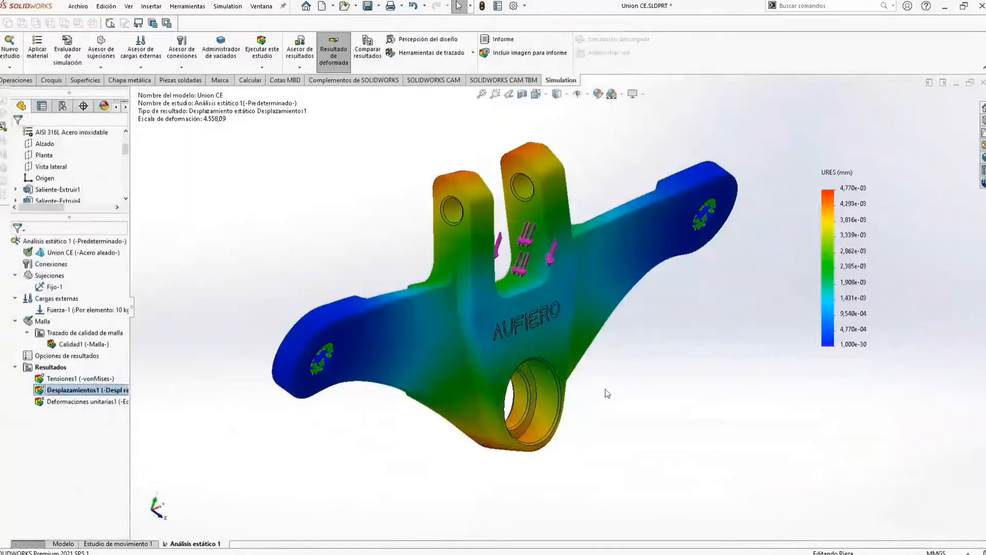
middle_click_drag(604, 389, 339, 399)
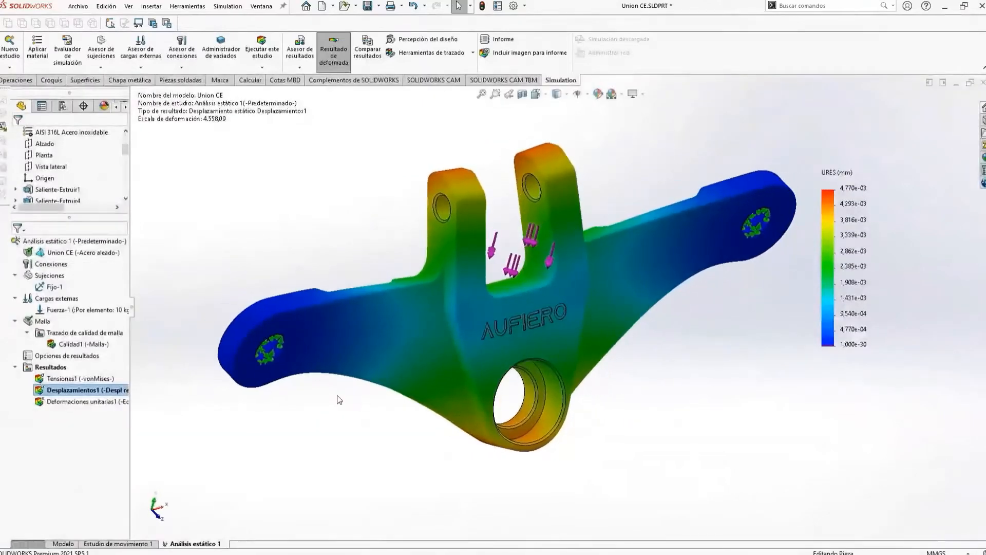
double_click(56, 401)
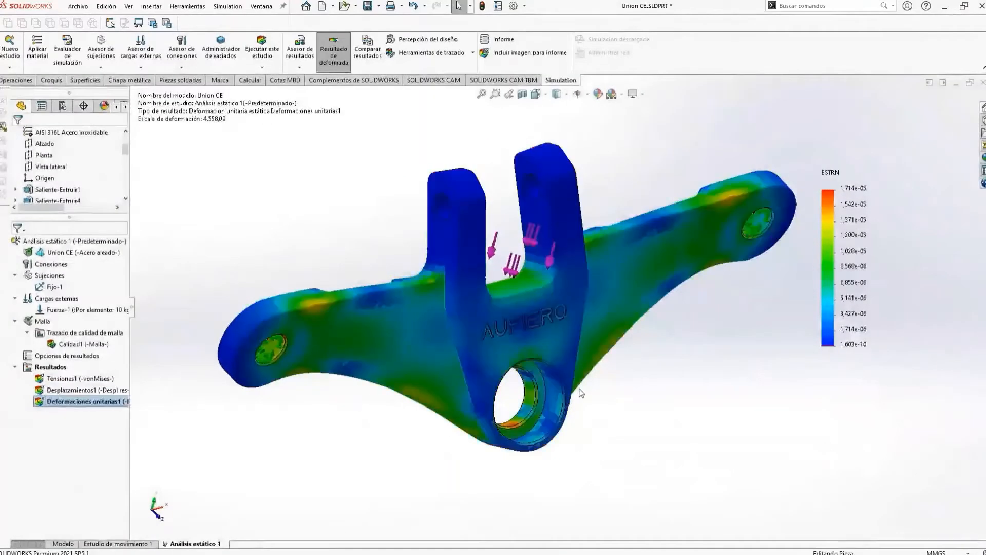
mouse_move(580, 393)
middle_mouse_down()
mouse_move(574, 409)
mouse_move(581, 376)
mouse_move(580, 394)
middle_mouse_up()
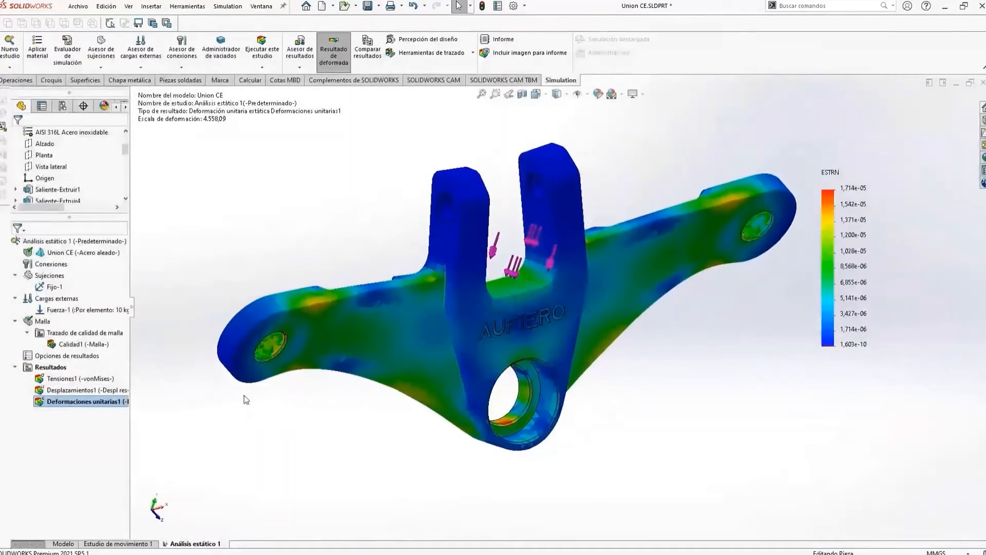
double_click(72, 391)
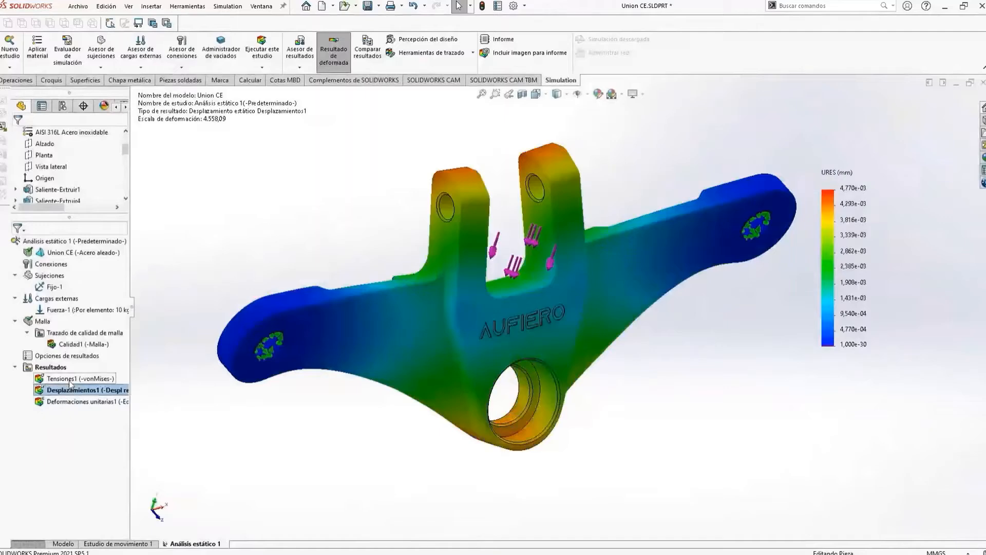
double_click(71, 379)
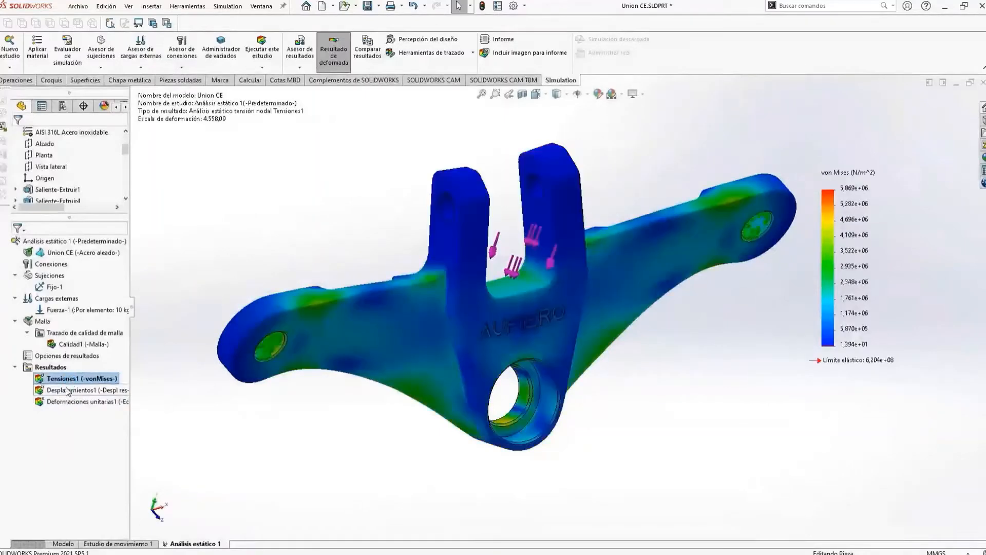
Step: Animate the displacement plot of the first study at speed 50, view it from different angles and close the animation
double_click(68, 392)
right_click(69, 391)
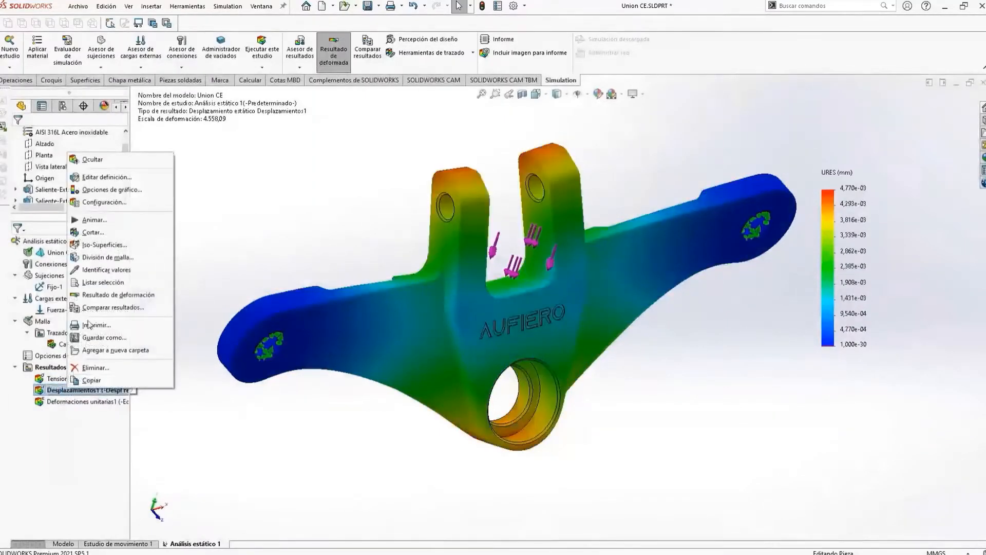
left_click(94, 219)
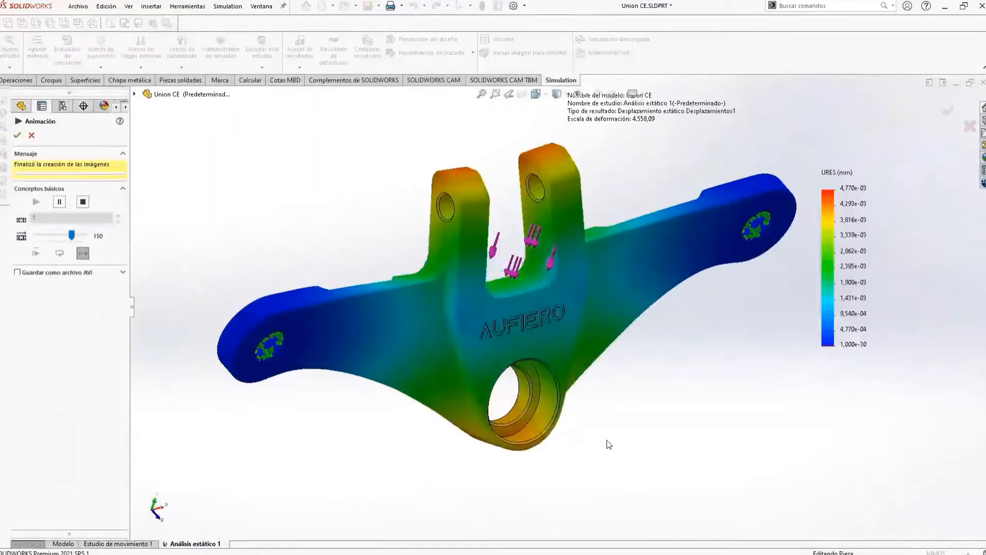
left_click_drag(71, 235, 48, 238)
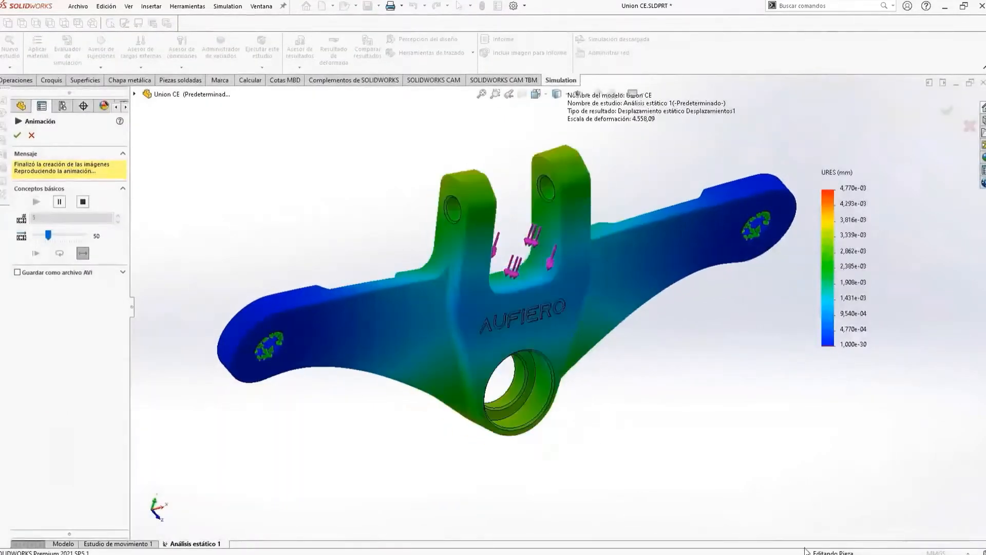
middle_click_drag(679, 464, 689, 418)
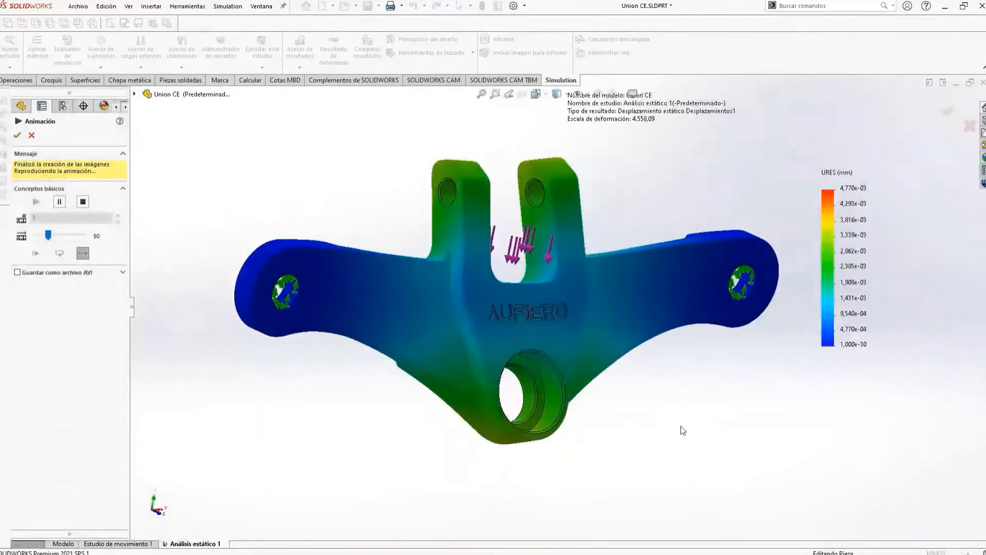
middle_click_drag(596, 407, 603, 432)
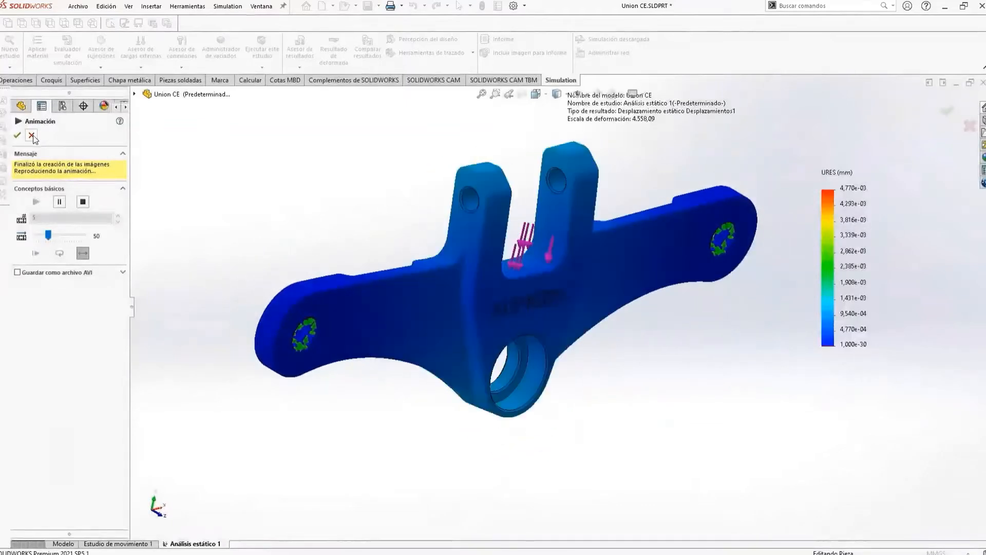
left_click(20, 137)
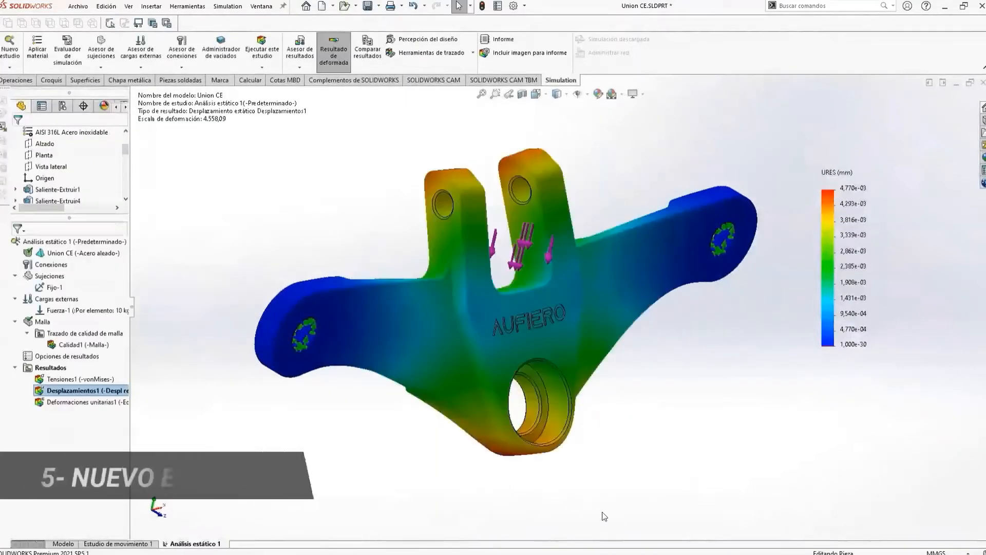
Step: Create a second static study and add a fixed geometry restraint to the holes in both uprights and both arm ends
left_click(4, 50)
left_click(21, 137)
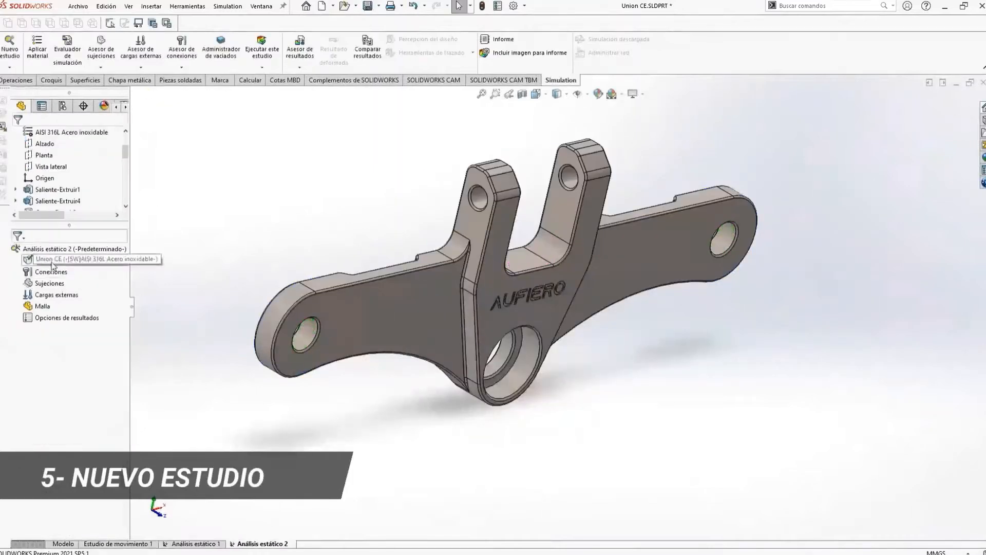
right_click(61, 283)
left_click(87, 303)
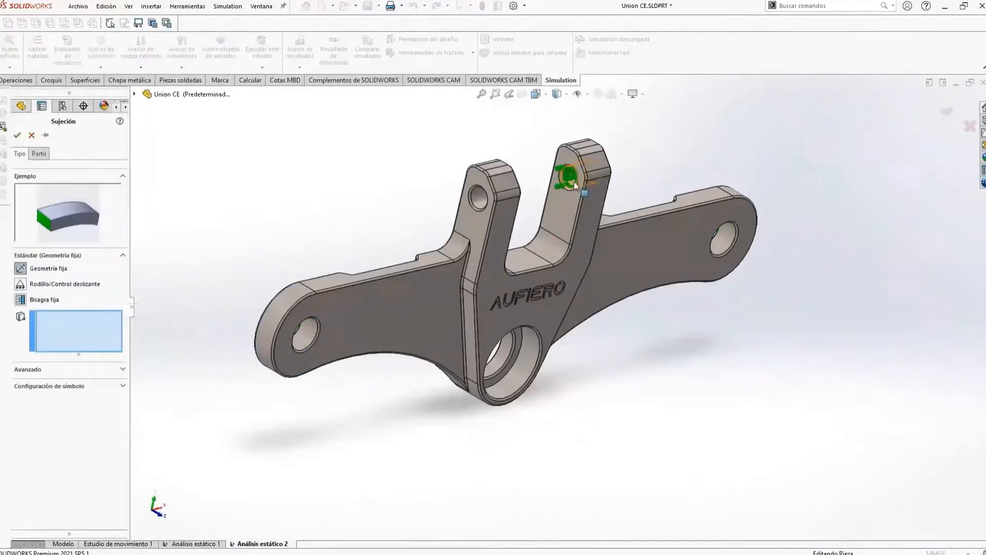
left_click(477, 196)
left_click(568, 178)
left_click(308, 336)
left_click(726, 240)
middle_click_drag(730, 244, 711, 239)
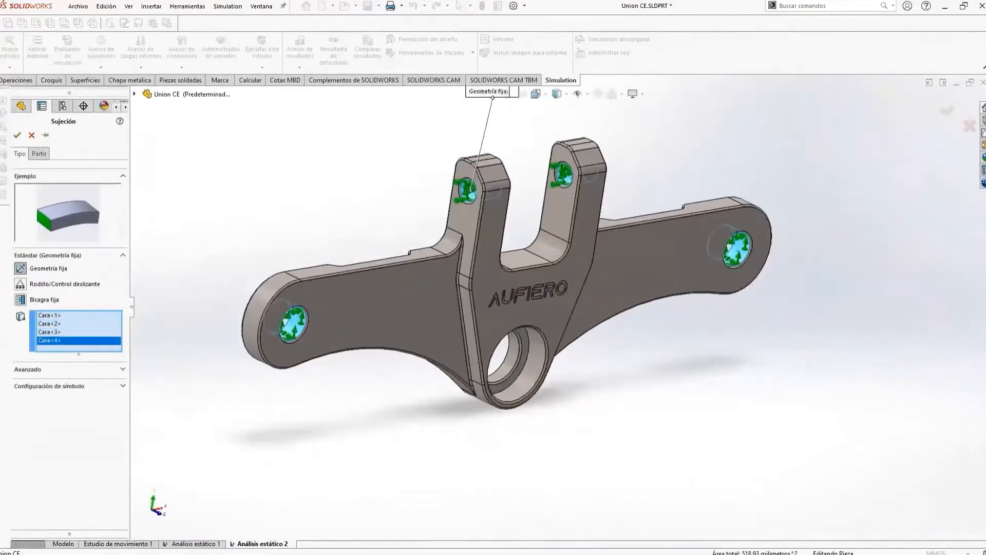
left_click(17, 135)
Step: Apply a 10 kgf vertical force in Metric (G) units to the flat face between the uprights in the second study
right_click(56, 307)
left_click(77, 69)
left_click(523, 257)
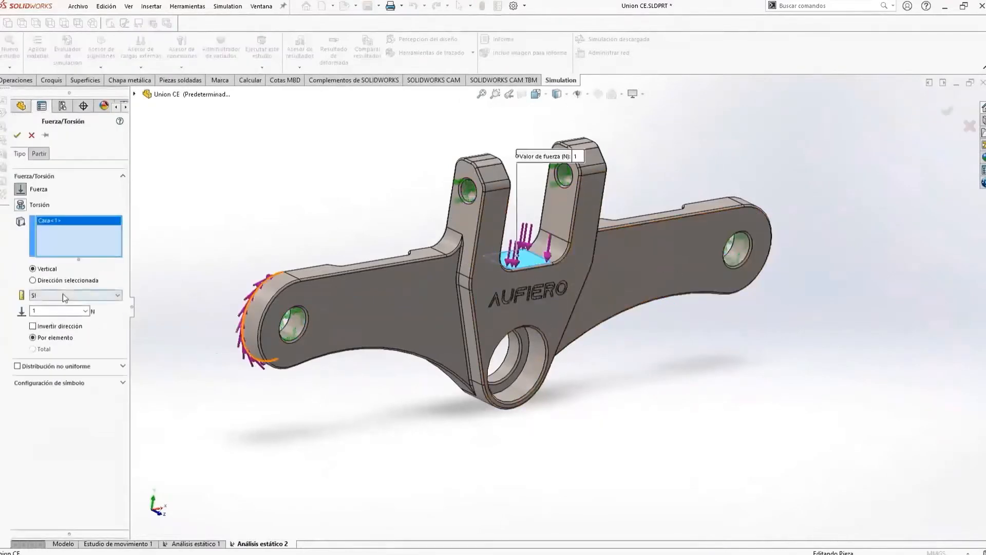
left_click(60, 296)
left_click(43, 309)
type("10")
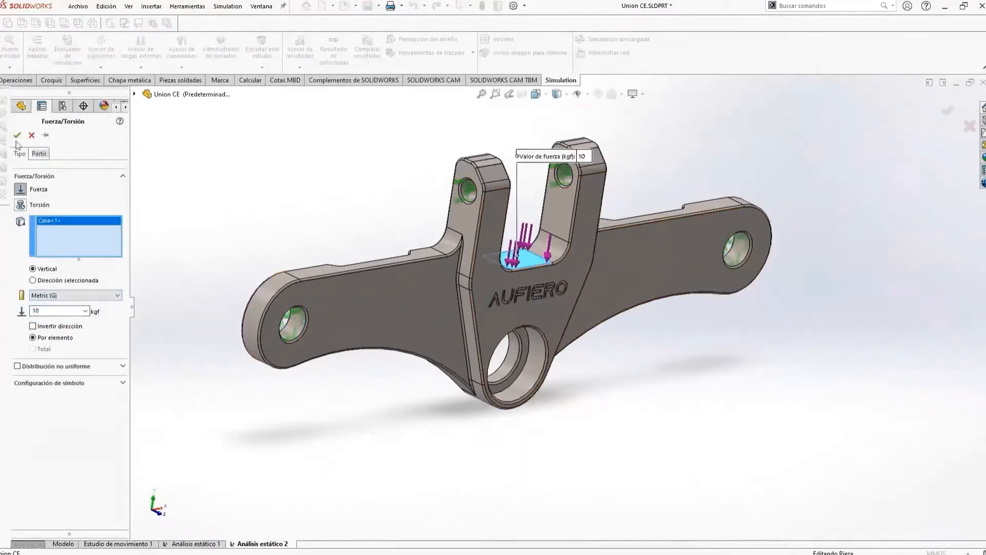
left_click(17, 135)
Step: Create a standard mesh with mesh parameters enabled at the default size, and run the second static study
right_click(43, 331)
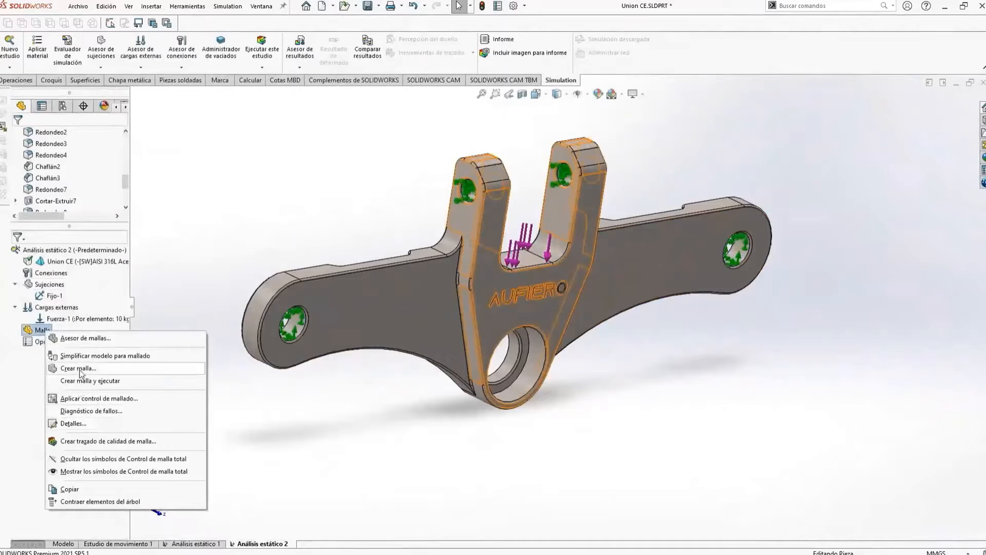
left_click(79, 368)
left_click(17, 257)
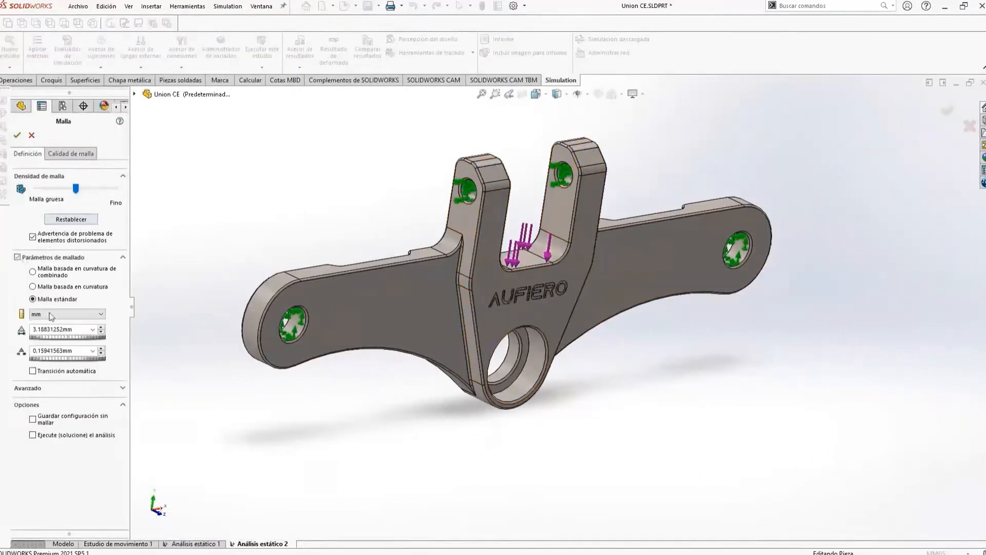
left_click(17, 135)
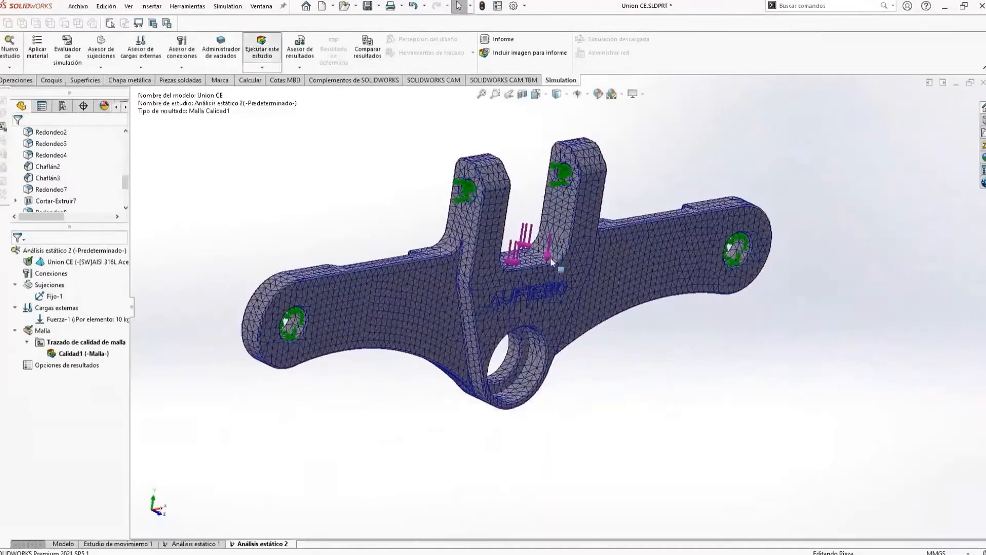
middle_click_drag(566, 287, 507, 340)
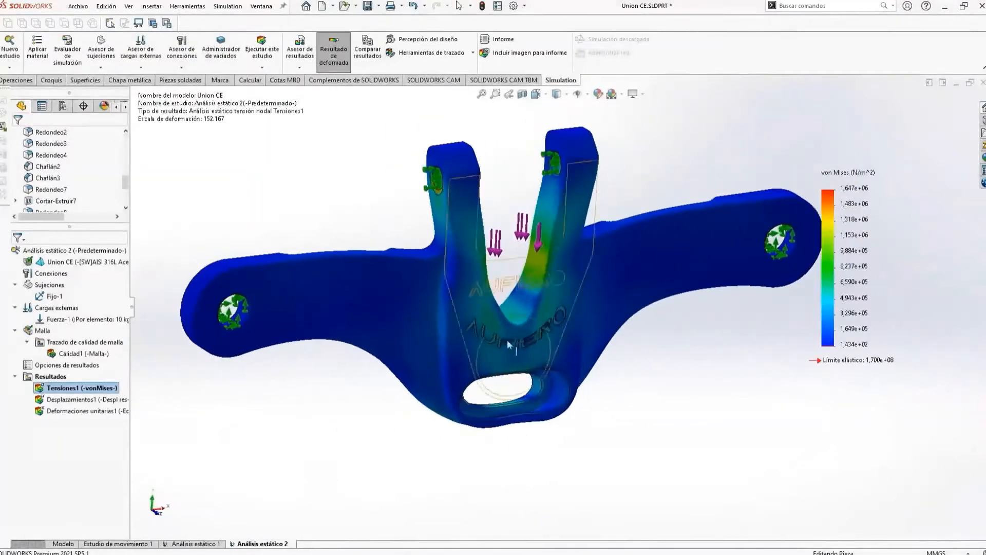
Step: Animate the displacement plot of the second study at speed 22, view it from both sides and close the animation
right_click(62, 399)
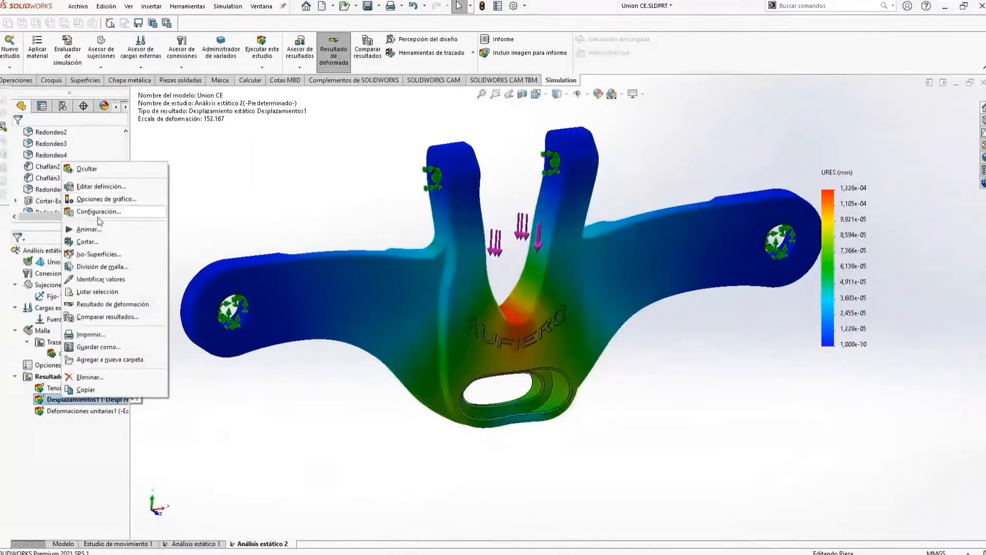
left_click(89, 229)
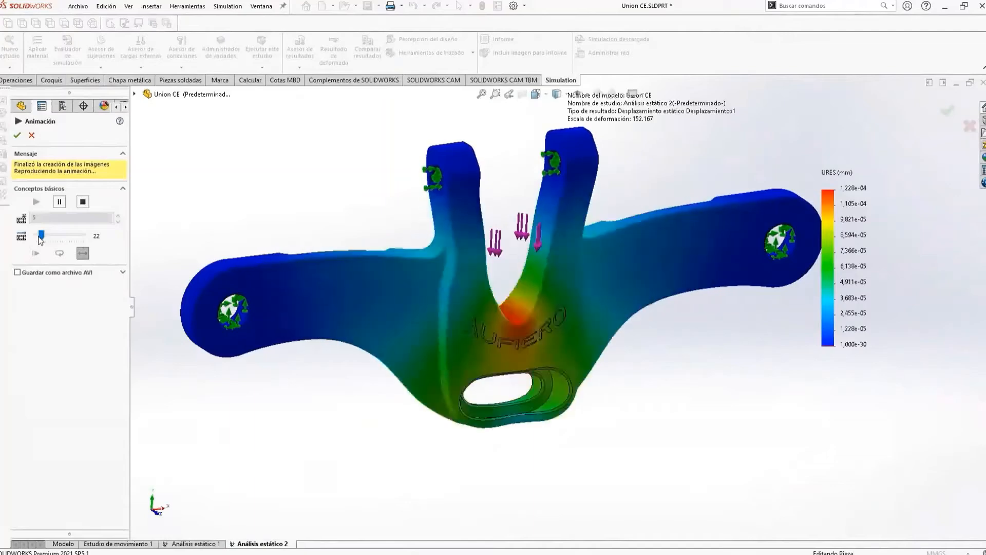
middle_click_drag(668, 401, 775, 403)
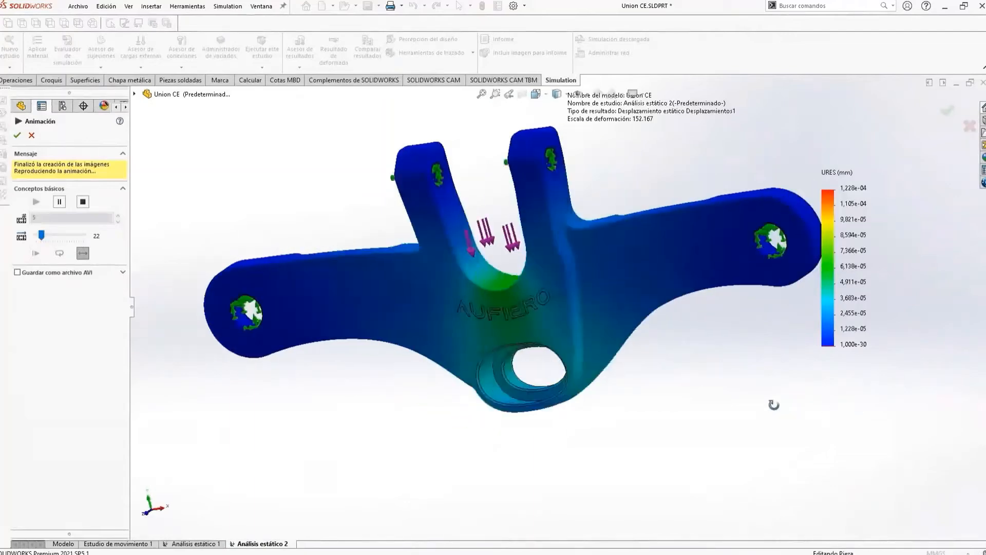
middle_click_drag(621, 409, 730, 394)
left_click(18, 136)
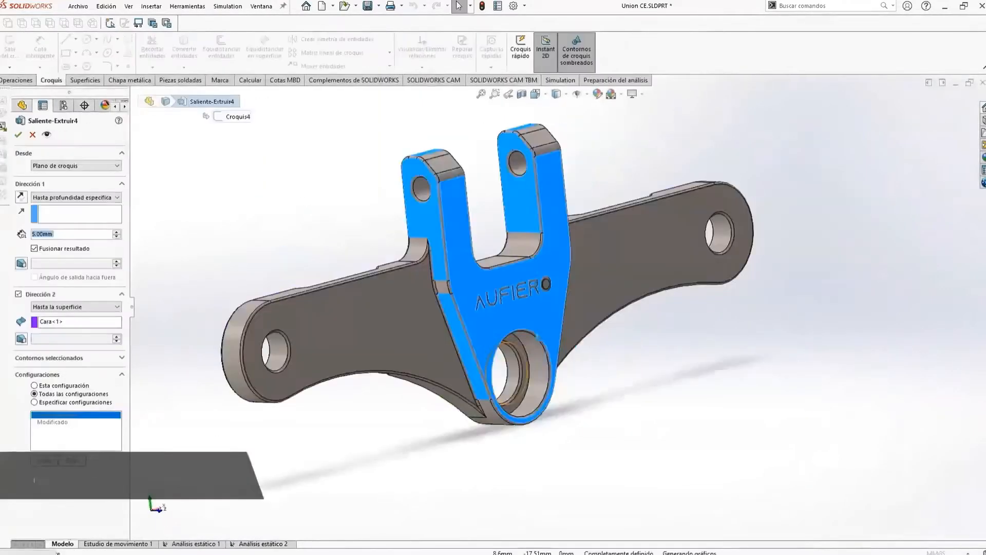
Step: In the Saliente-Extruir4 extrusion, change Direction 2 to a blind depth of 12 mm
middle_click_drag(436, 292, 497, 299)
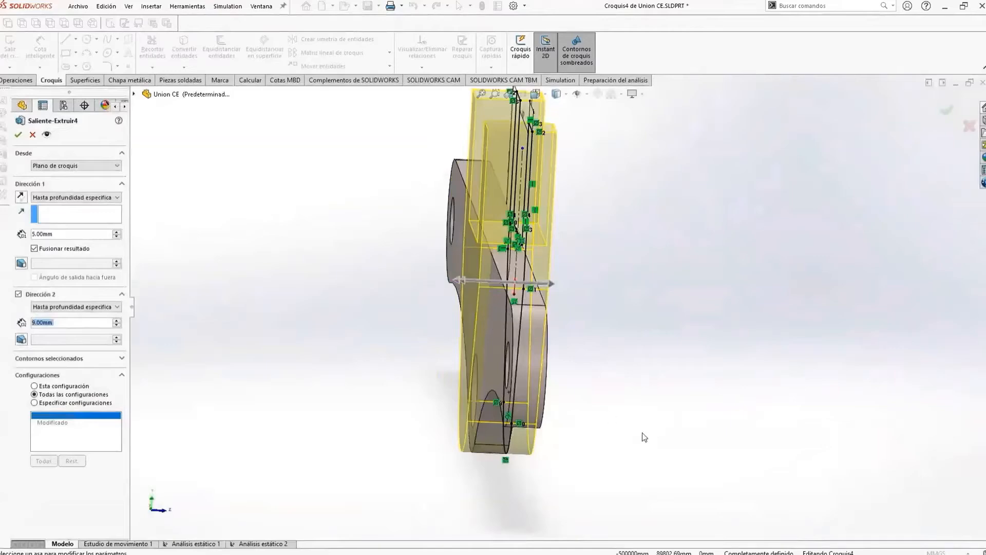
mouse_move(642, 432)
middle_mouse_down()
mouse_move(636, 420)
mouse_move(636, 446)
middle_mouse_up()
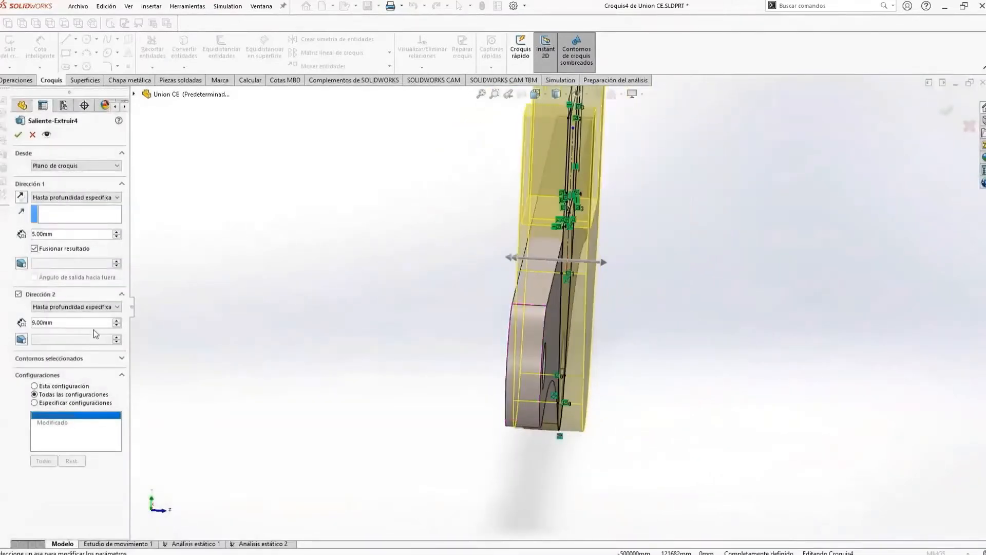
left_click_drag(515, 258, 510, 260)
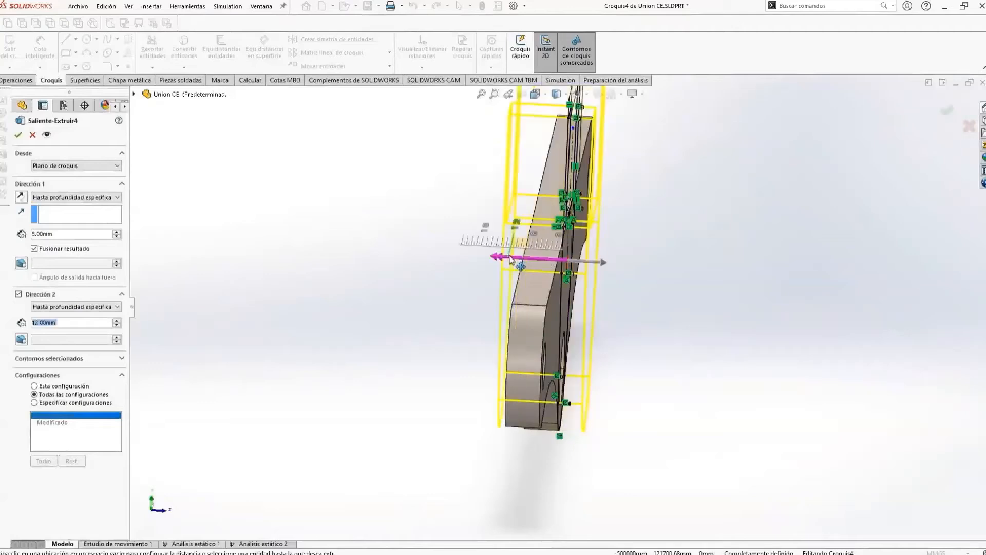
Step: Set the Direction 1 depth of the Saliente-Extruir4 extrusion to 10 mm
middle_click_drag(420, 284, 563, 362)
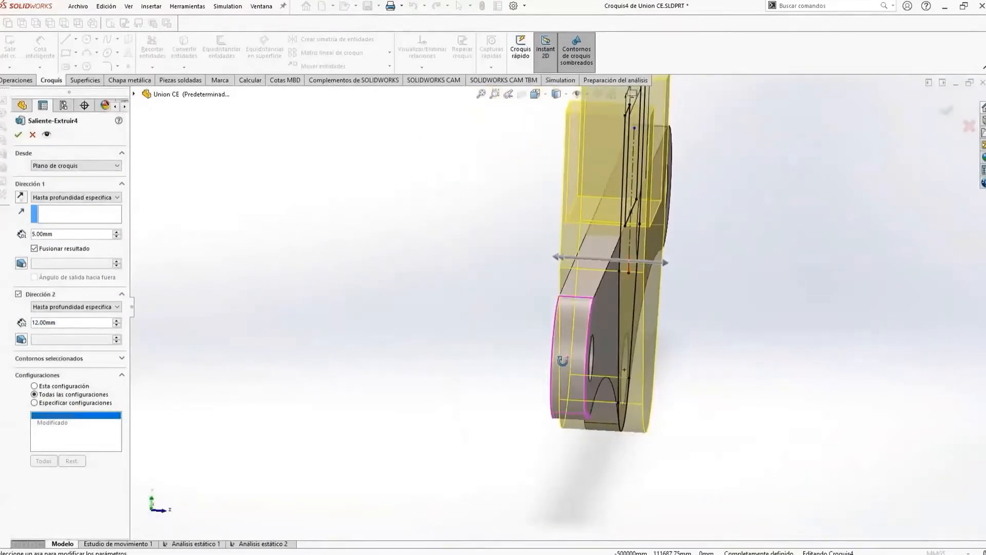
middle_click_drag(604, 423, 670, 258)
left_click_drag(664, 272, 670, 272)
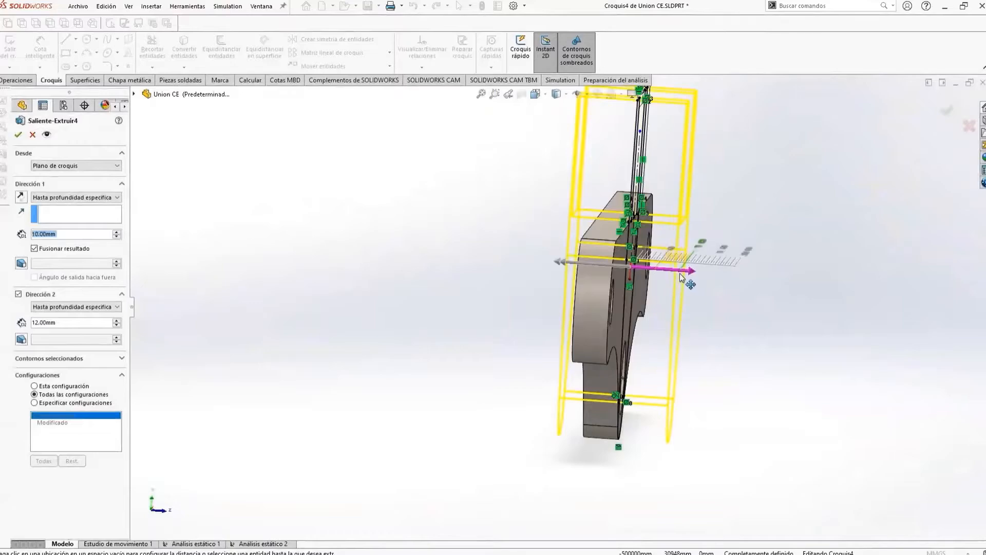
left_click(680, 275)
scroll(766, 448, "up", 2)
middle_click_drag(765, 448, 523, 385)
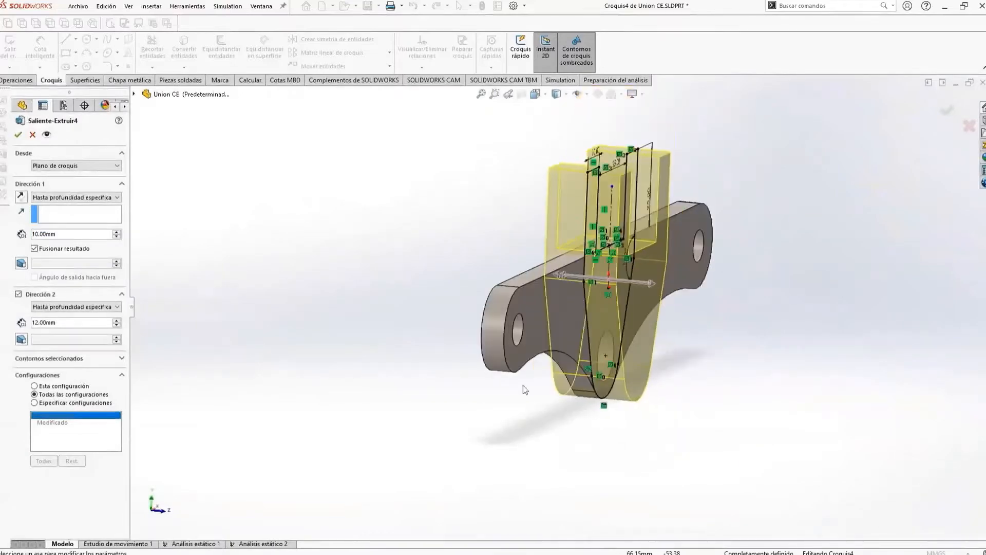
Step: Accept the extrusion edit and repair the Chaflán2 chamfer by reselecting the missing edge of the large lower hole
left_click(18, 135)
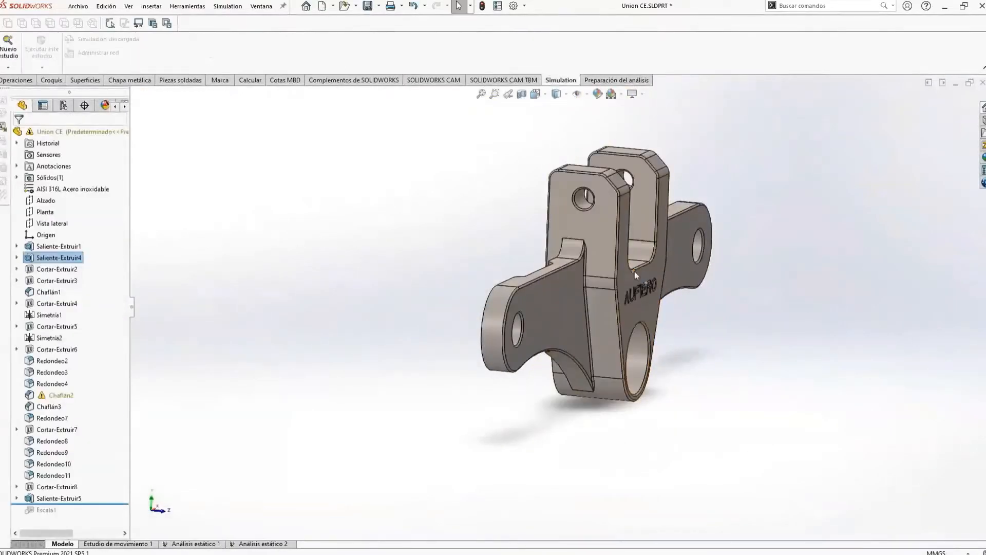
middle_click_drag(595, 272, 163, 374)
left_click(65, 395)
left_click(72, 366)
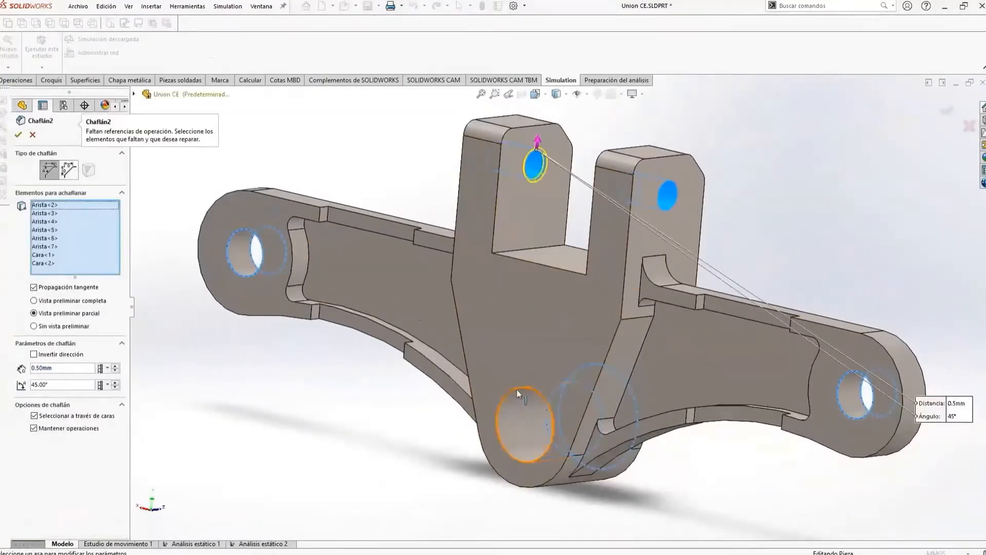
left_click(517, 390)
key("Return")
Step: Review the edges covered by the Redondeo8 and Redondeo7 fillets around the fork
middle_click_drag(601, 354, 580, 329)
scroll(618, 273, "down", 4)
left_click(595, 300)
left_click(596, 301)
left_click(40, 440)
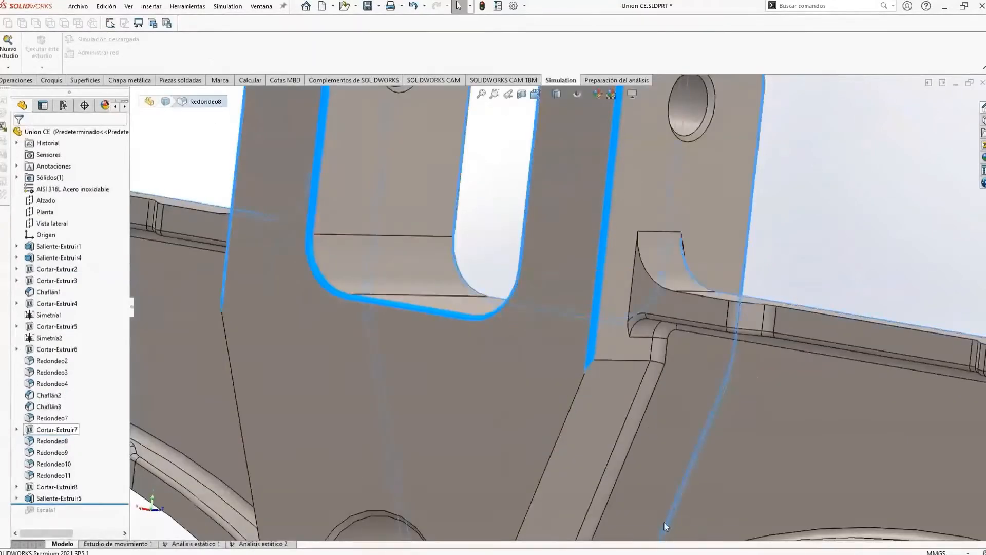
left_click(61, 413)
scroll(607, 392, "up", 4)
middle_click_drag(565, 379, 454, 436)
left_click(19, 135)
left_click(52, 418)
middle_click_drag(477, 349, 873, 357)
Step: Add the sharp side corner edge on the pocketed face's side to the 10 mm Redondeo2 fillet
left_click(40, 361)
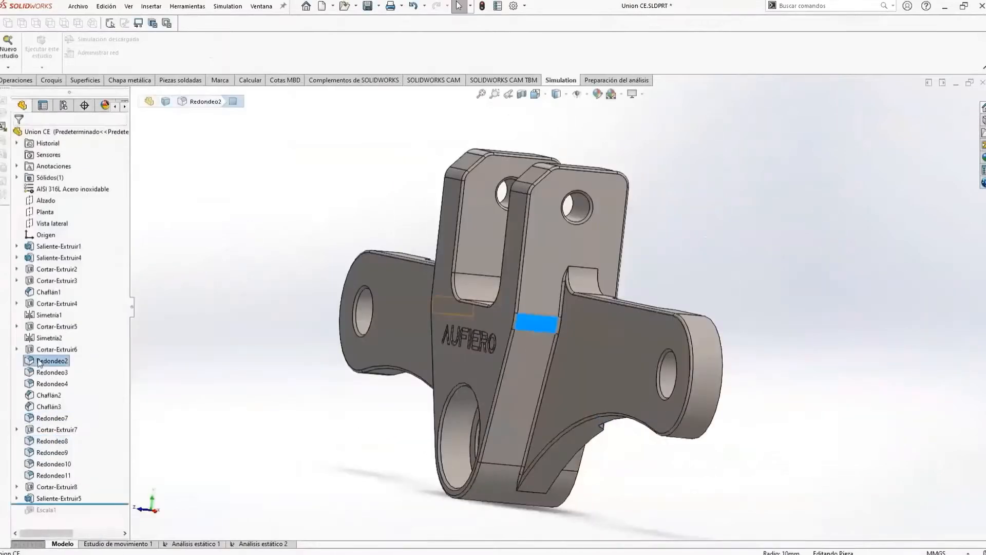
left_click(54, 333)
middle_click_drag(776, 460, 314, 344)
middle_click_drag(593, 384, 609, 349)
left_click(558, 314)
scroll(557, 329, "up", 2)
left_click(19, 135)
Step: Set the radius of the Redondeo9 fillet along the fork body's slanted edges to 5 mm
scroll(534, 431, "down", 2)
middle_click_drag(519, 377, 578, 349)
scroll(493, 257, "down", 3)
left_click(509, 278)
left_click(41, 452)
left_click(56, 419)
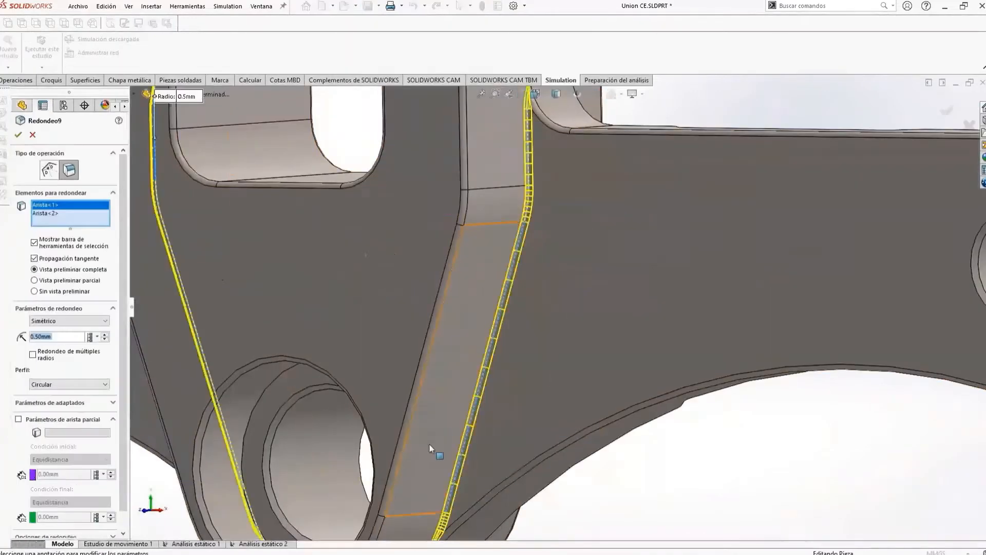
scroll(429, 443, "up", 3)
middle_click_drag(429, 443, 519, 437)
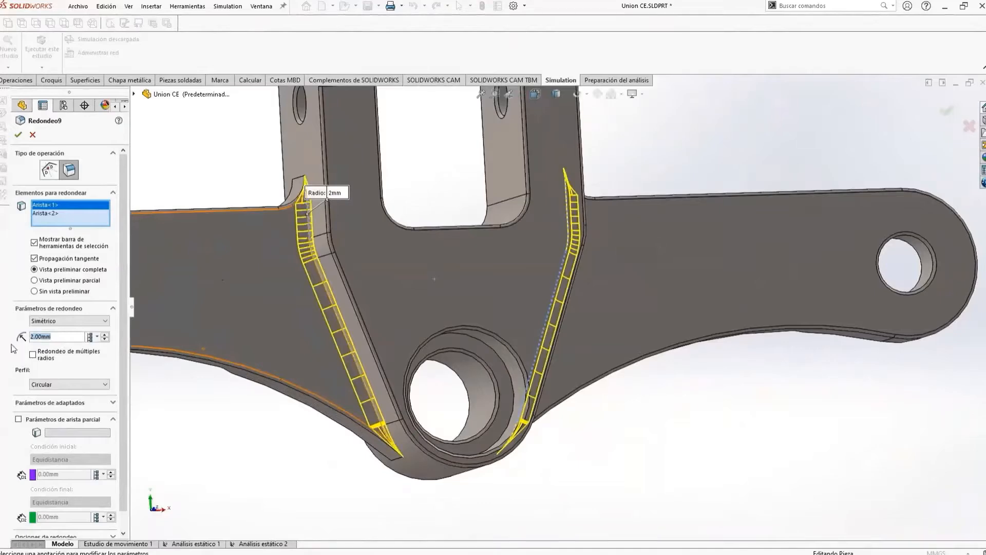
type("3")
scroll(599, 352, "up", 3)
middle_click_drag(599, 353, 456, 358)
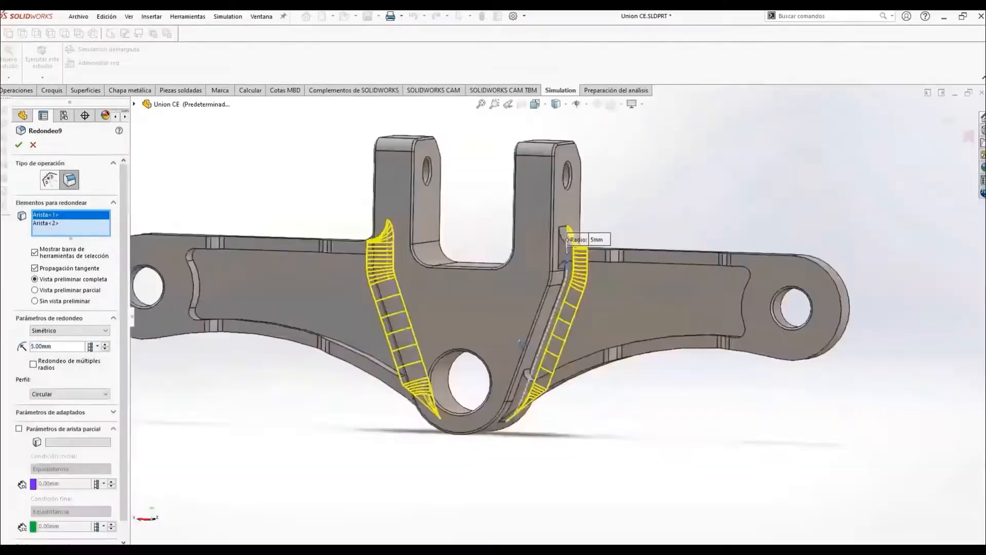
middle_click_drag(434, 347, 413, 339)
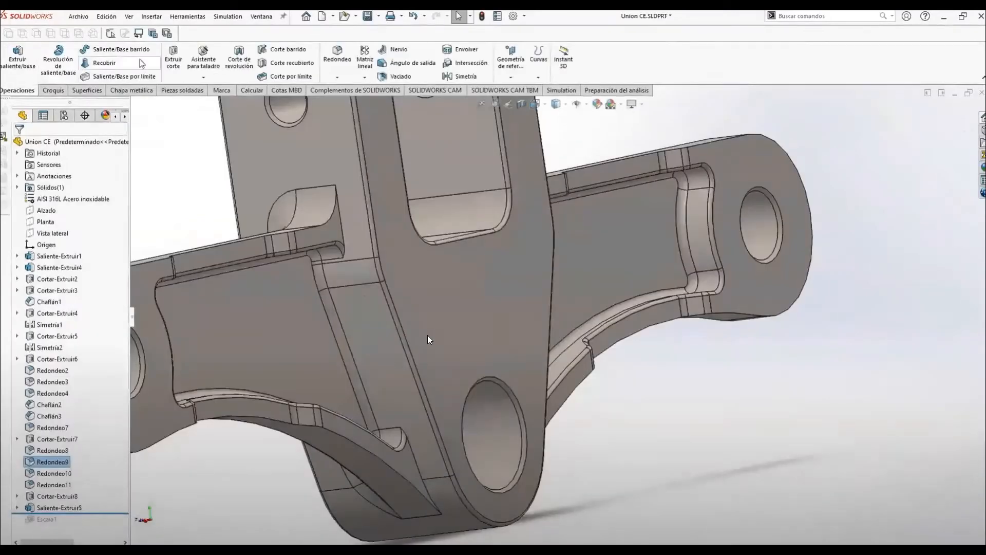
Step: Fillet the edges where the fork's sides meet the arms with a 5 mm radius on both sides
key("Return")
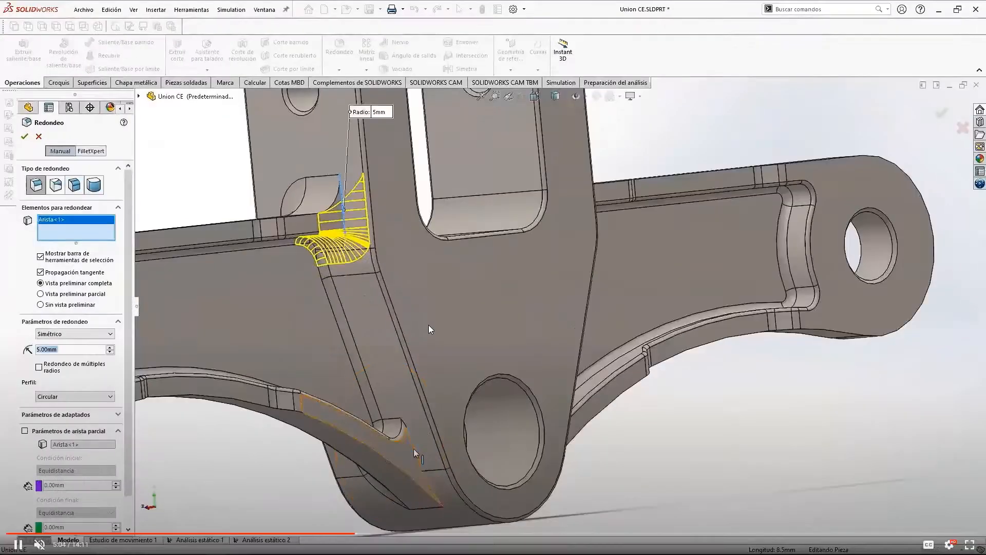
scroll(370, 242, "down", 3)
left_click(644, 302)
key("Return")
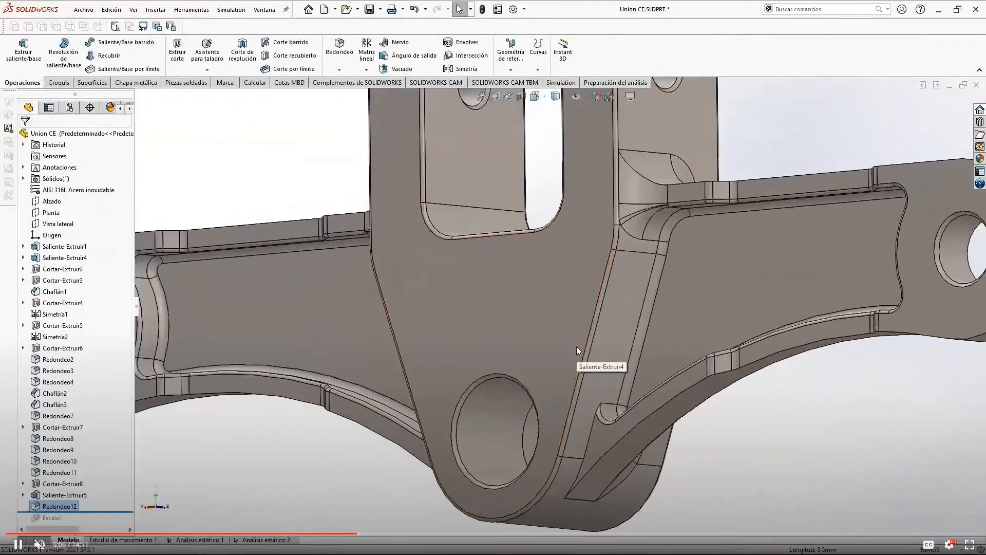
Step: Fillet the short edges at the lower ends of the slanted sides beside the large hole with a 5 mm radius
scroll(576, 346, "up", 5)
scroll(375, 323, "down", 2)
left_click(533, 425)
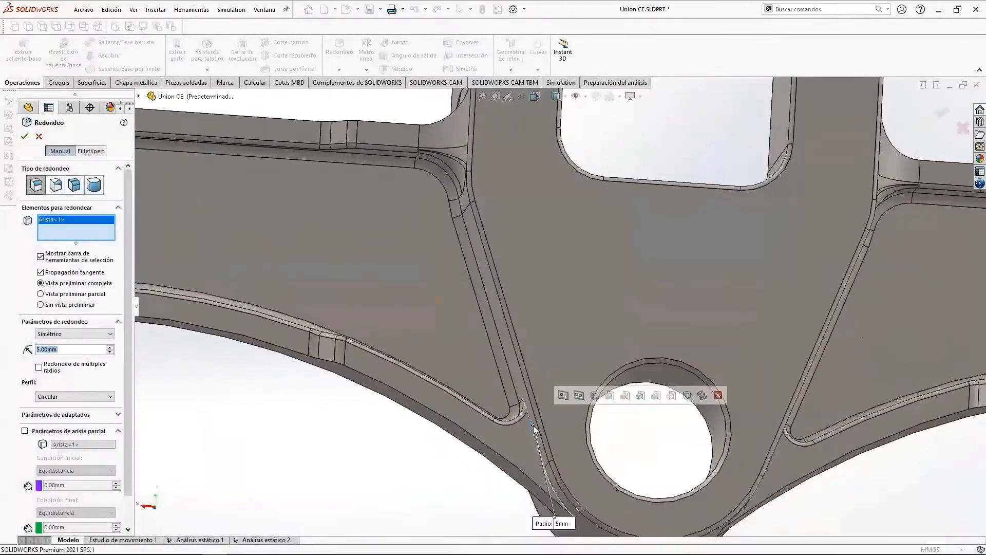
middle_click_drag(533, 425, 768, 436)
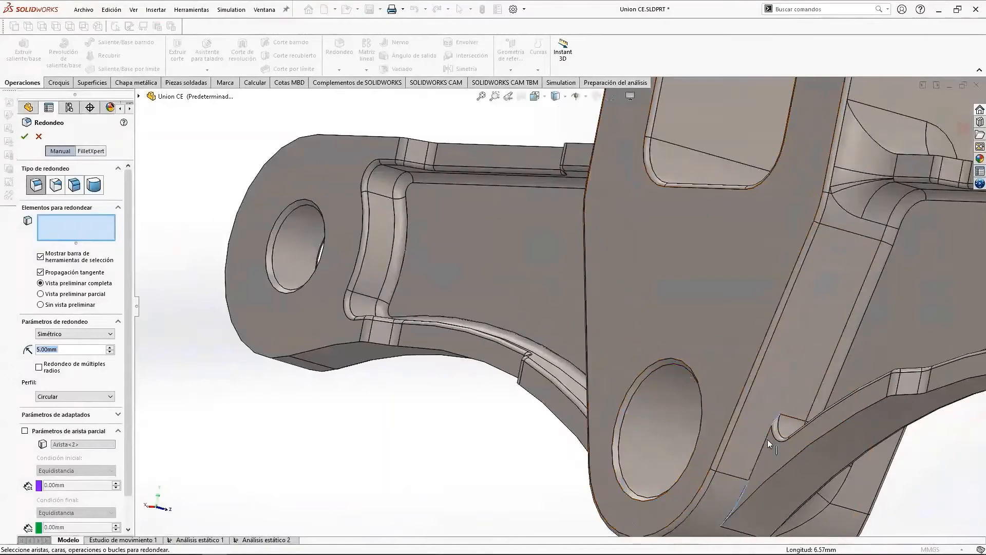
left_click(767, 439)
middle_click_drag(671, 371, 632, 350)
left_click(615, 437)
scroll(562, 449, "up", 2)
right_click(562, 449)
scroll(572, 429, "up", 3)
scroll(631, 436, "up", 3)
Step: Increase the offset of the pocket circle from the outer arc in Croquis6 of the Cortar-Extruir3 cut
left_click(633, 350)
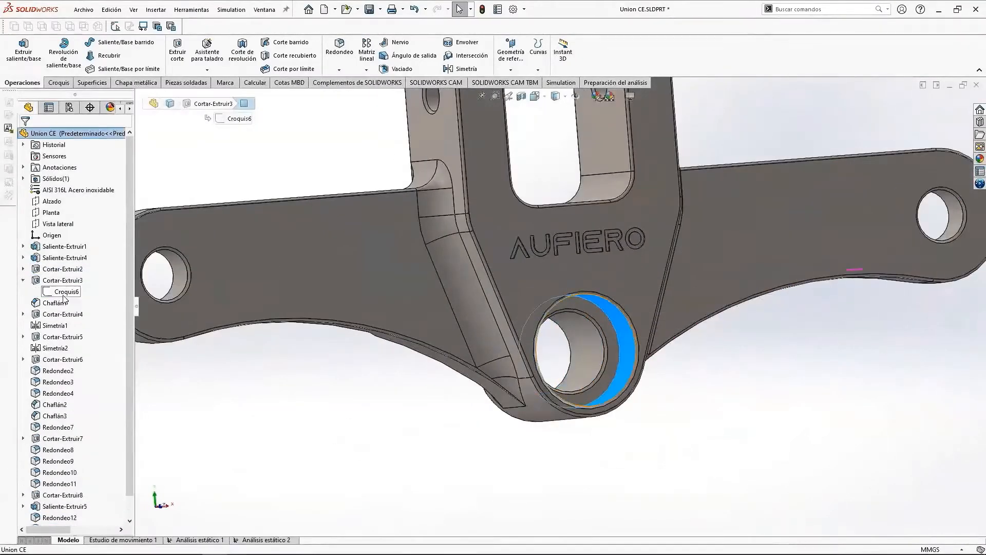
left_click(64, 295)
left_click(77, 263)
left_click(442, 413)
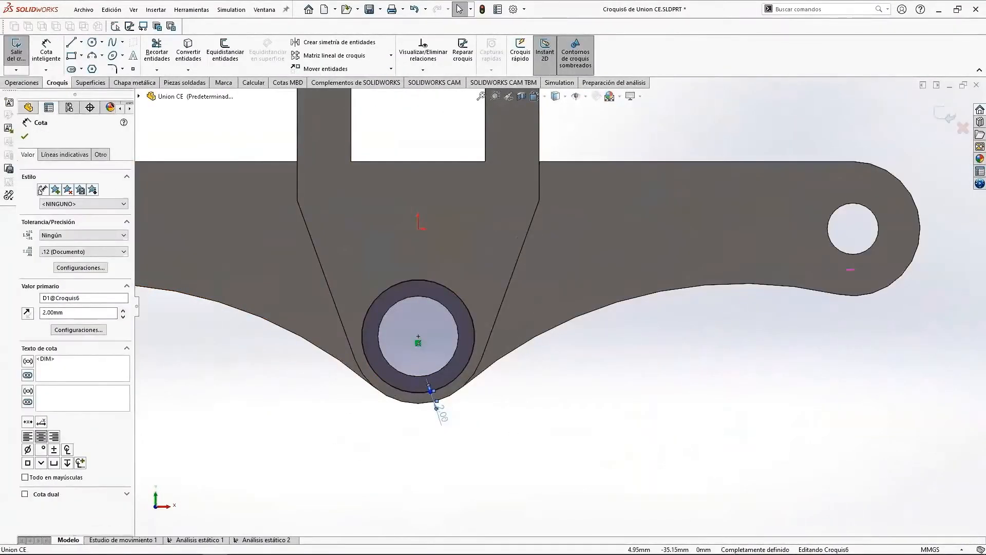
double_click(439, 417)
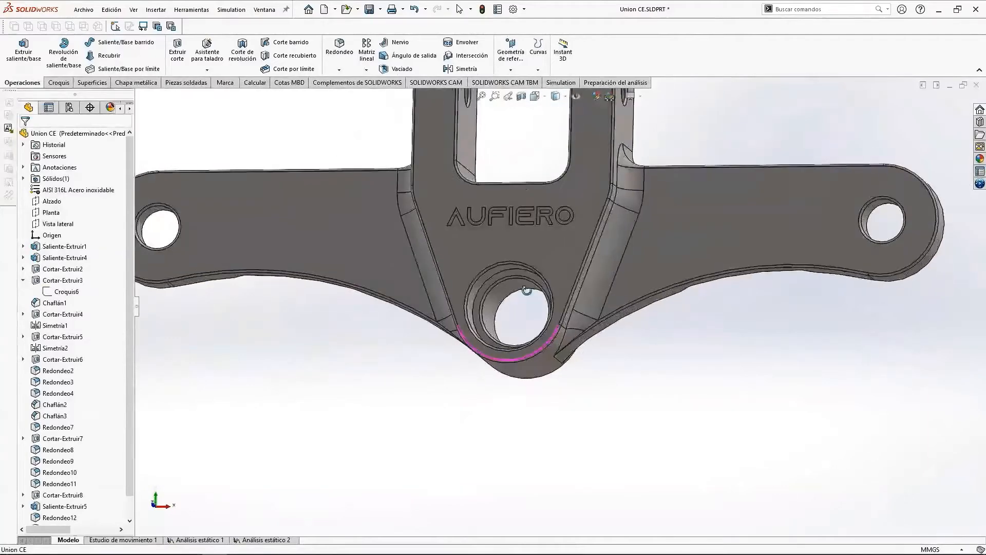
Step: Change the inner circle's diameter for the large lower hole in Croquis1 of the Cortar-Extruir2 cut
middle_click_drag(526, 290, 531, 329)
scroll(531, 339, "down", 1)
scroll(539, 329, "up", 4)
middle_click_drag(616, 355, 656, 370)
scroll(547, 314, "down", 5)
left_click(545, 308)
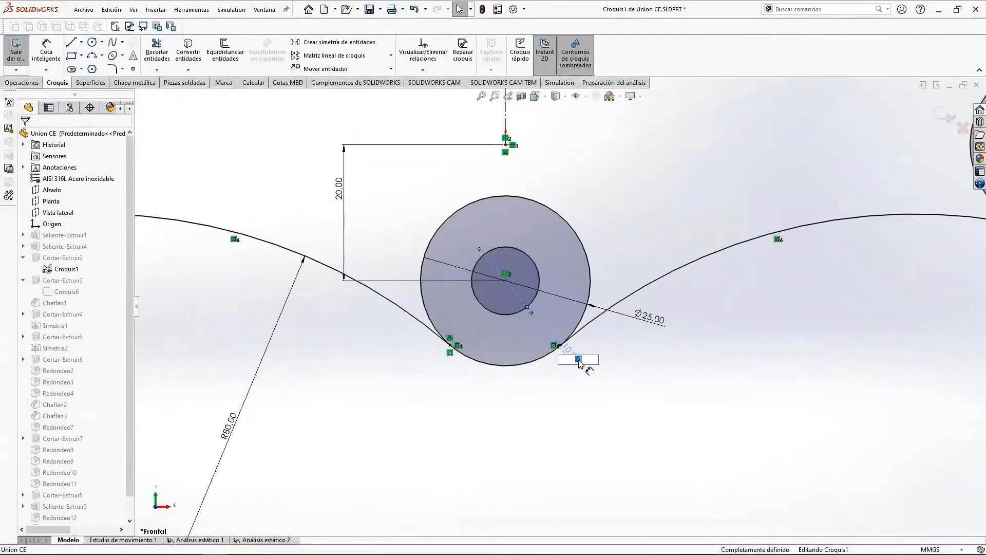
left_click(947, 114)
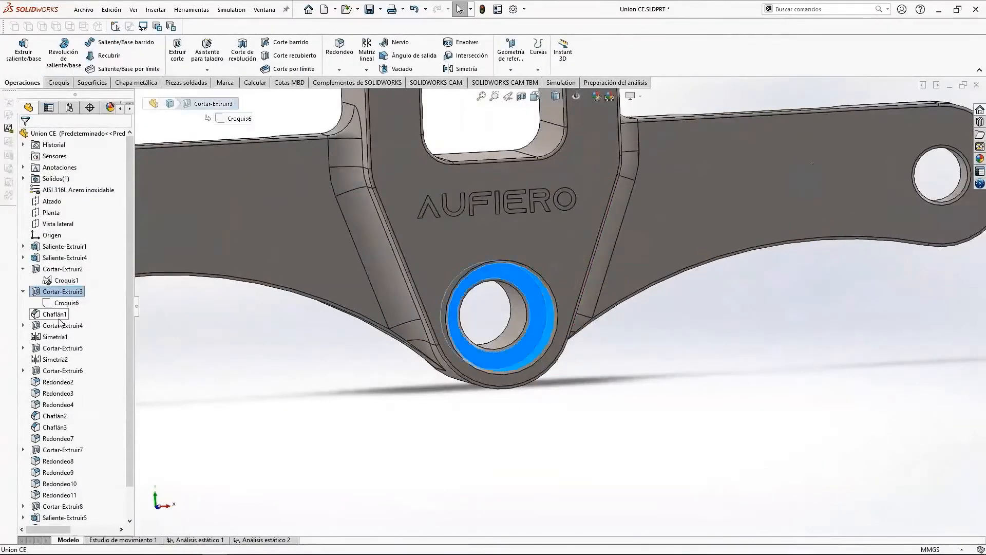
Step: Set the pocket circle's offset in Croquis6 of the Cortar-Extruir3 cut to 4 mm and exit the sketch
left_click(55, 369)
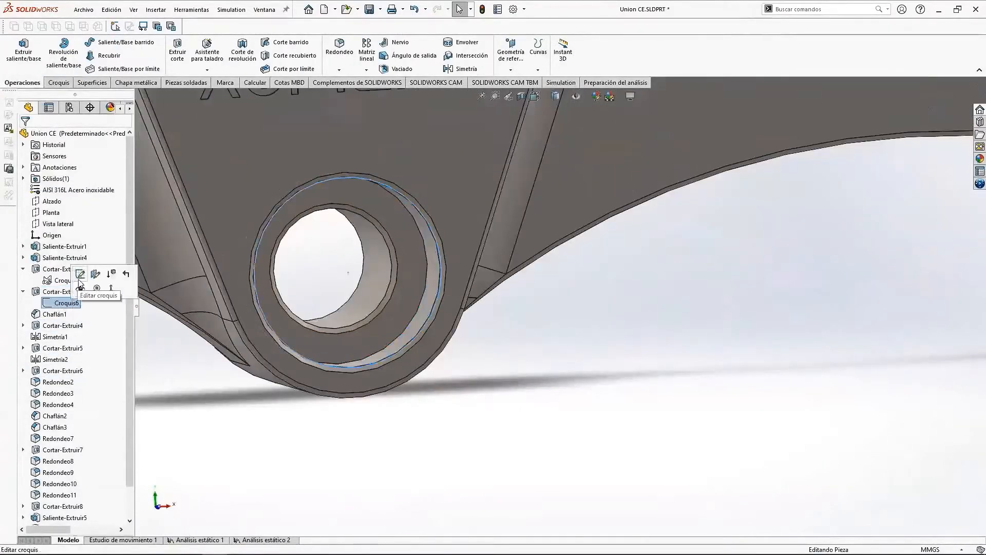
left_click(80, 277)
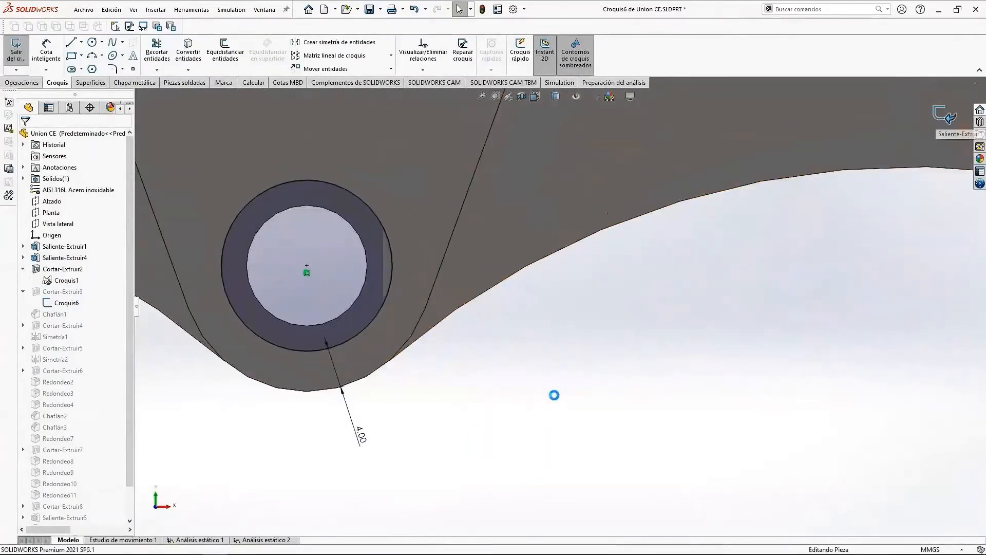
scroll(554, 401, "up", 4)
mouse_move(554, 401)
middle_mouse_down()
mouse_move(590, 348)
mouse_move(775, 322)
mouse_move(498, 308)
middle_mouse_up()
scroll(590, 348, "up", 4)
scroll(498, 308, "down", 4)
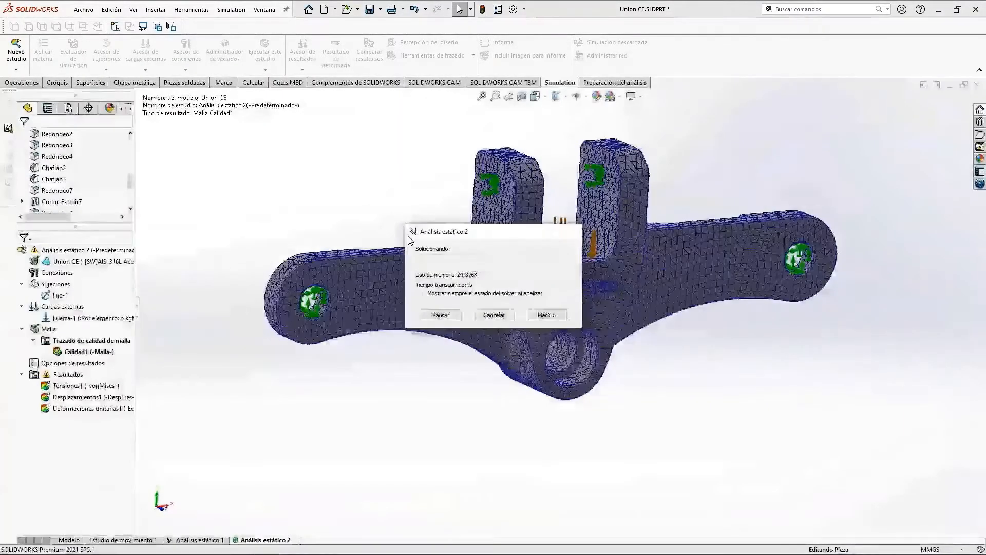
Step: Show the von Mises stress plot of Análisis estático 2 in kgf/cm^2 at true deformation scale
middle_click_drag(700, 380, 673, 369)
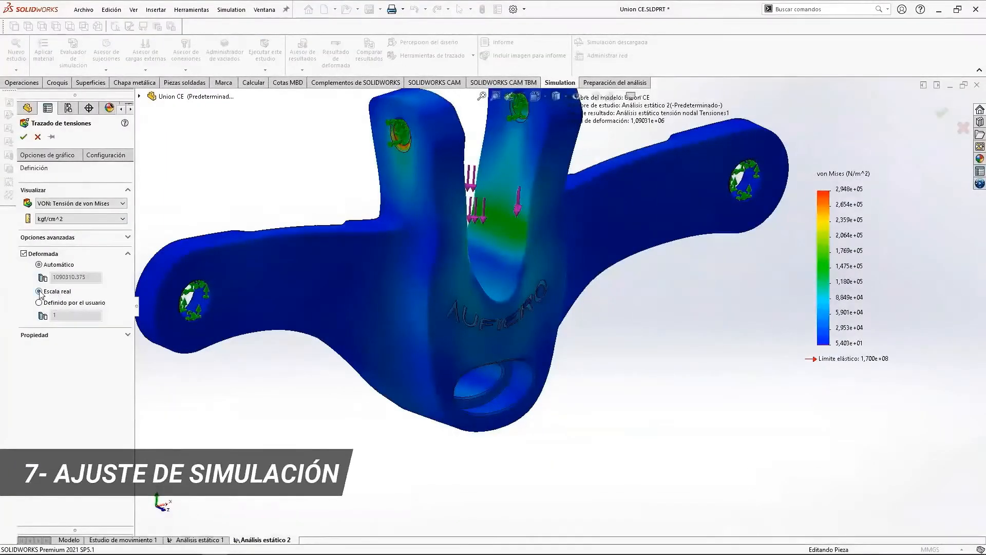
left_click(40, 291)
left_click(23, 137)
Step: Examine the von Mises stress distribution around the fork, loaded face and lower hole
scroll(575, 308, "up", 2)
middle_click_drag(576, 309, 526, 242)
scroll(526, 242, "down", 4)
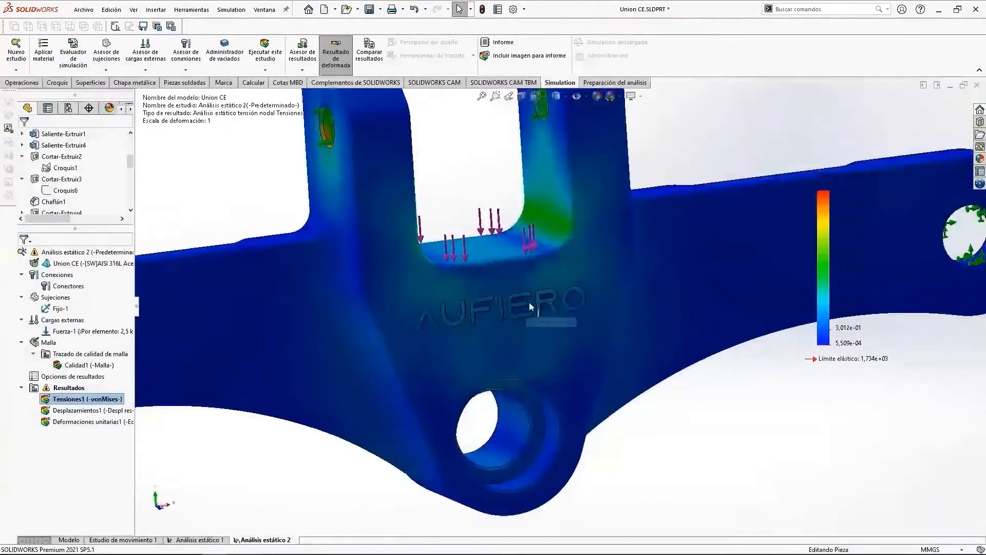
scroll(539, 285, "up", 2)
scroll(542, 284, "down", 5)
scroll(542, 286, "up", 5)
scroll(621, 365, "down", 2)
middle_click_drag(611, 354, 567, 312)
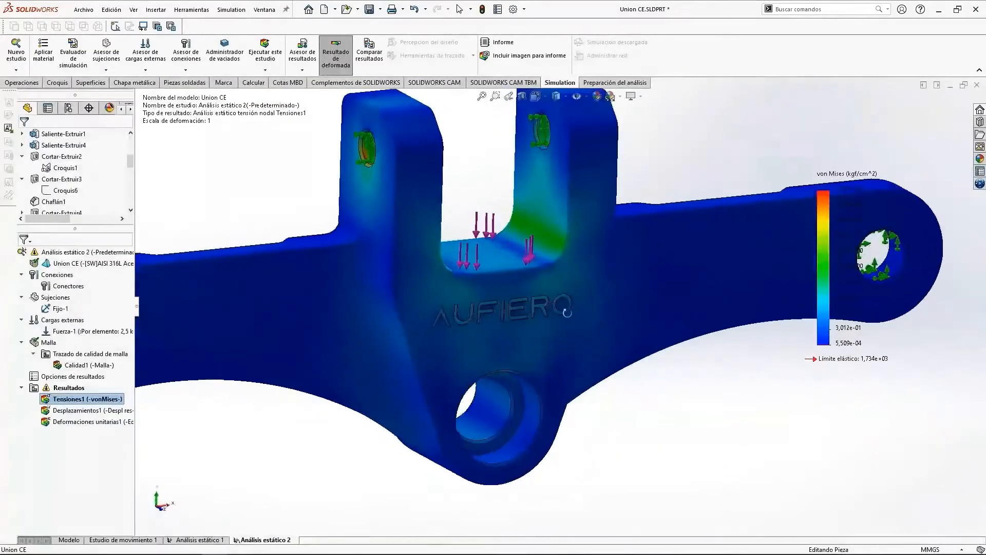
scroll(567, 312, "up", 4)
Step: Set the displacement and strain plots of Análisis estático 2 to true deformation scale
double_click(72, 410)
left_click(106, 167)
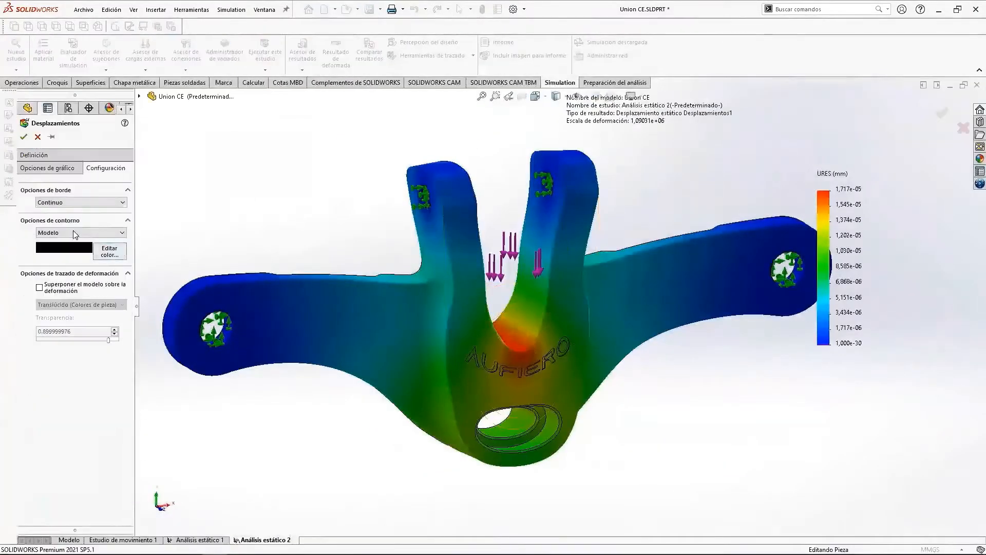
left_click(23, 137)
double_click(72, 421)
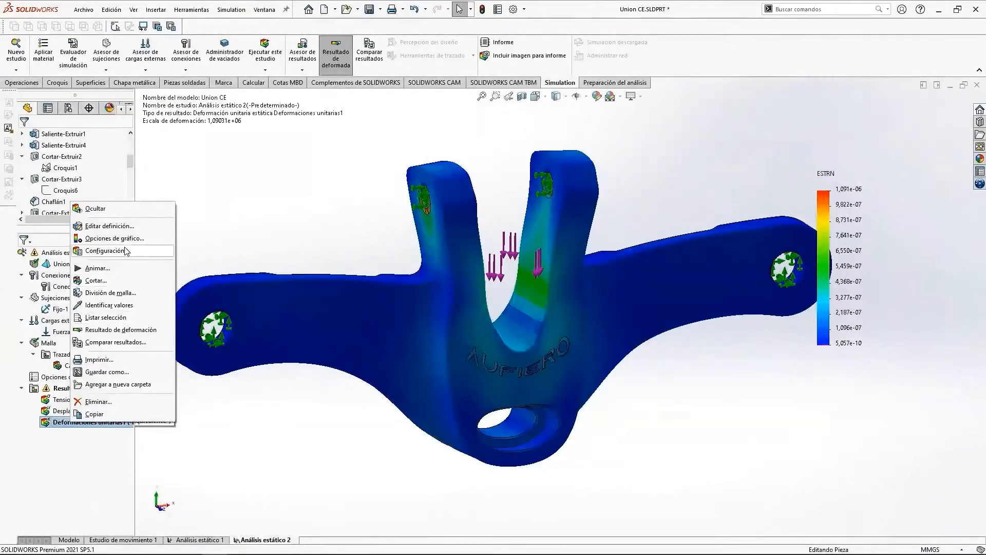
left_click(126, 251)
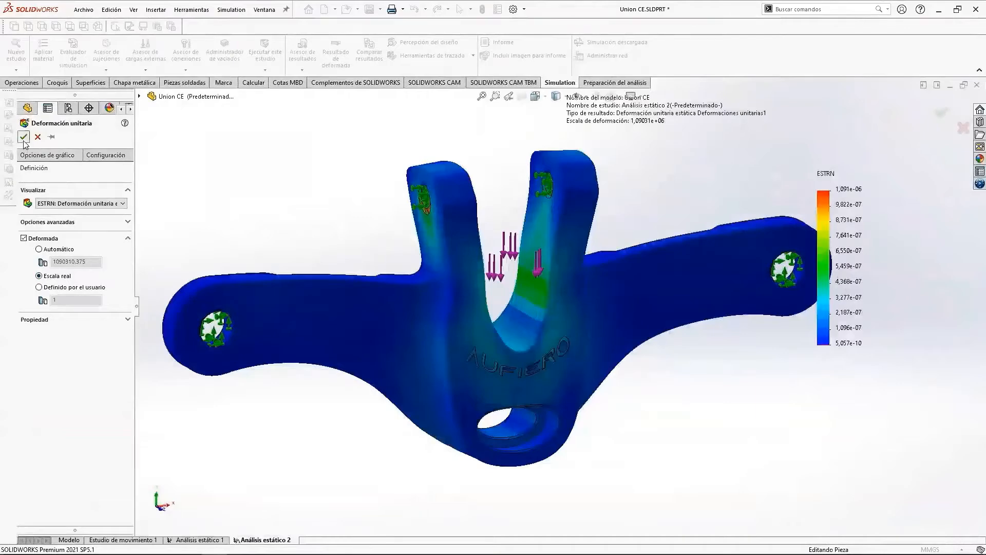
left_click(23, 140)
Step: Examine the strain distribution over the bracket from several views
scroll(469, 310, "down", 2)
scroll(576, 366, "up", 1)
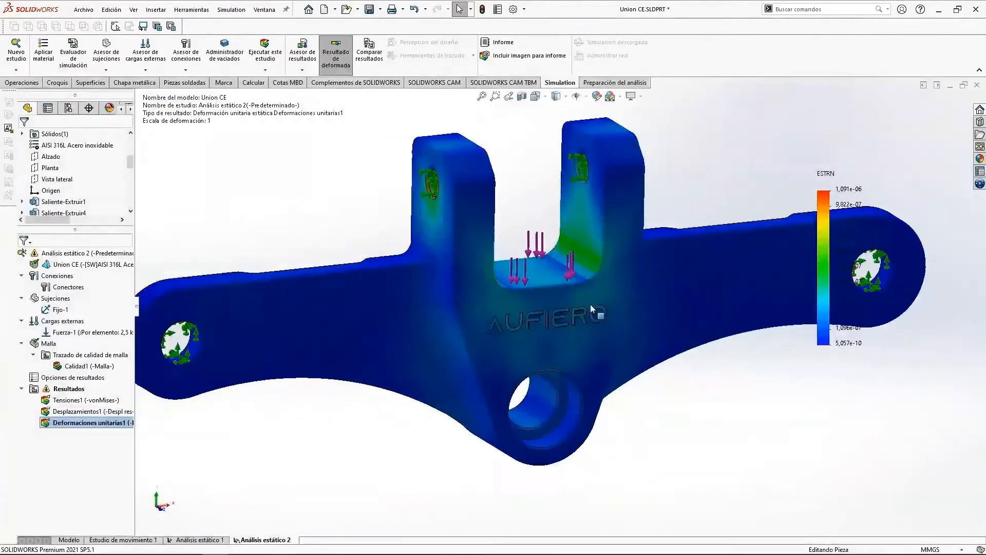
scroll(591, 309, "down", 2)
middle_click_drag(591, 309, 606, 321)
scroll(649, 440, "up", 2)
scroll(478, 264, "down", 2)
middle_click_drag(478, 264, 623, 331)
scroll(574, 307, "up", 2)
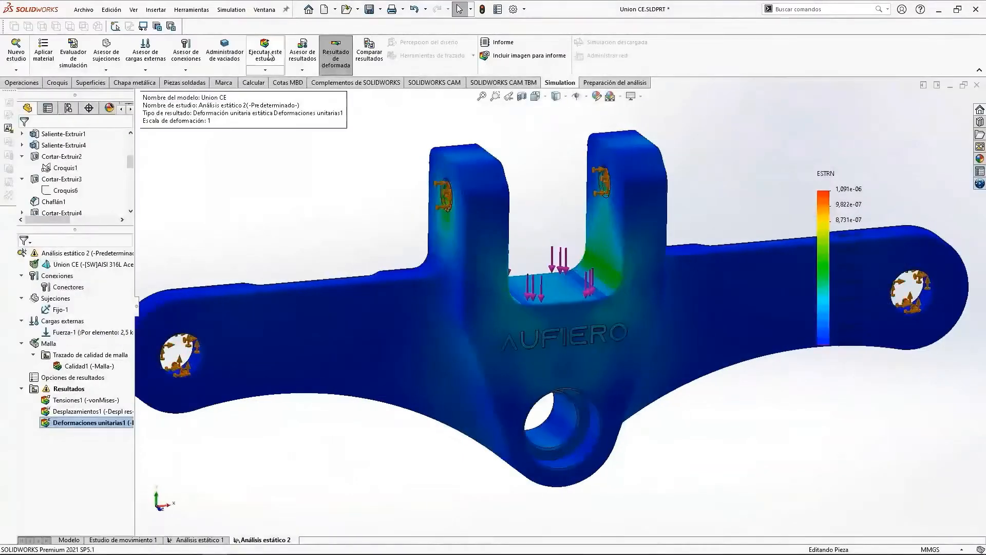
Step: Run Análisis estático 2 again and display its displacement plot
left_click(265, 54)
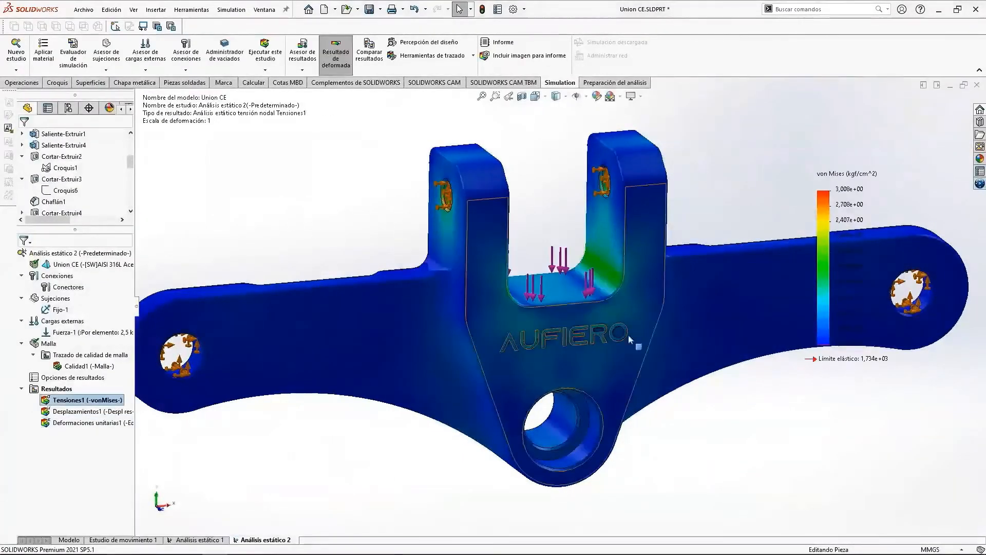
double_click(85, 411)
scroll(550, 315, "down", 4)
scroll(551, 315, "up", 3)
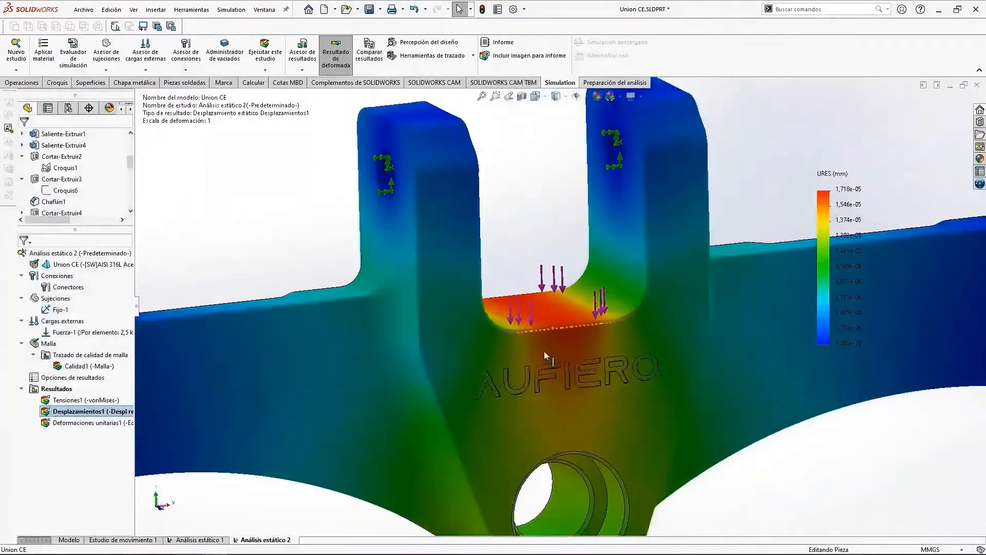
Step: Animate the displacement plot at true scale, view it from another angle and close the animation
right_click(72, 411)
left_click(95, 253)
scroll(713, 439, "up", 2)
middle_click_drag(712, 439, 703, 380)
left_click(24, 138)
Step: Set the result plots of Análisis estático 1 to true deformation scale and run the study
left_click(216, 540)
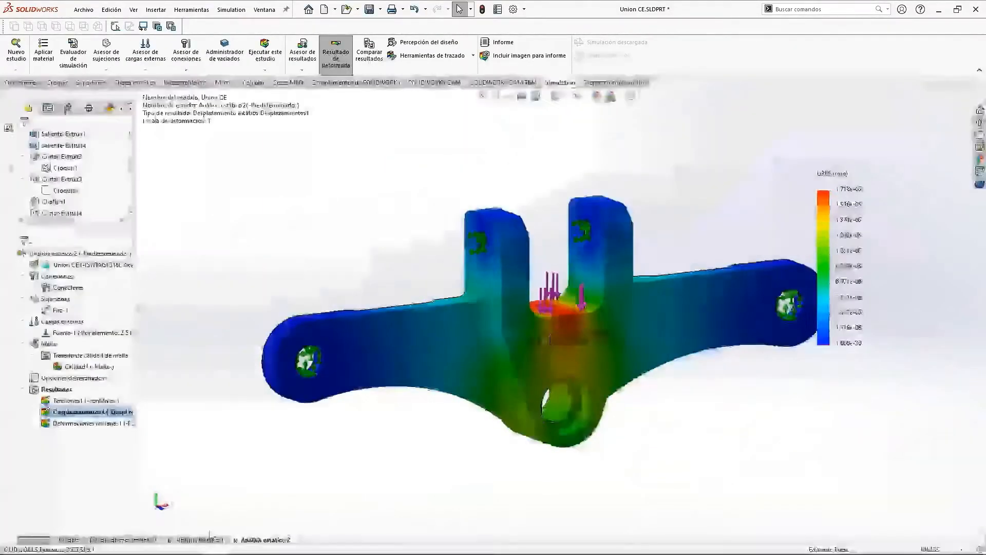
right_click(70, 375)
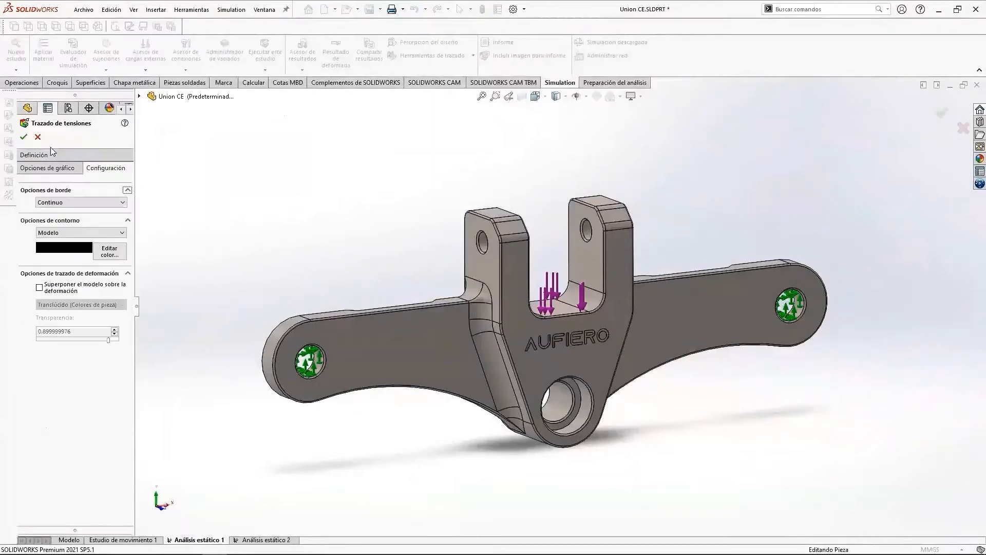
left_click(24, 137)
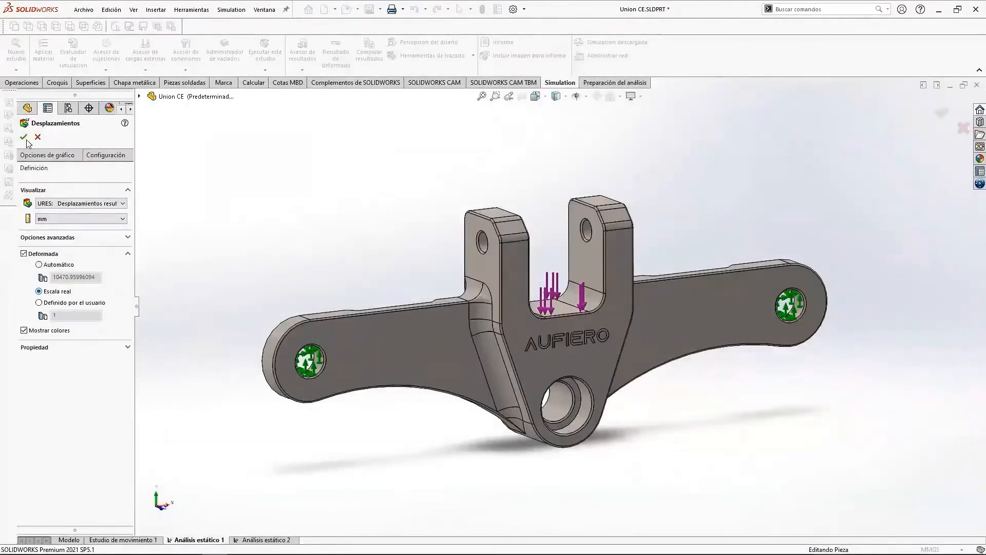
left_click(24, 137)
left_click(97, 409)
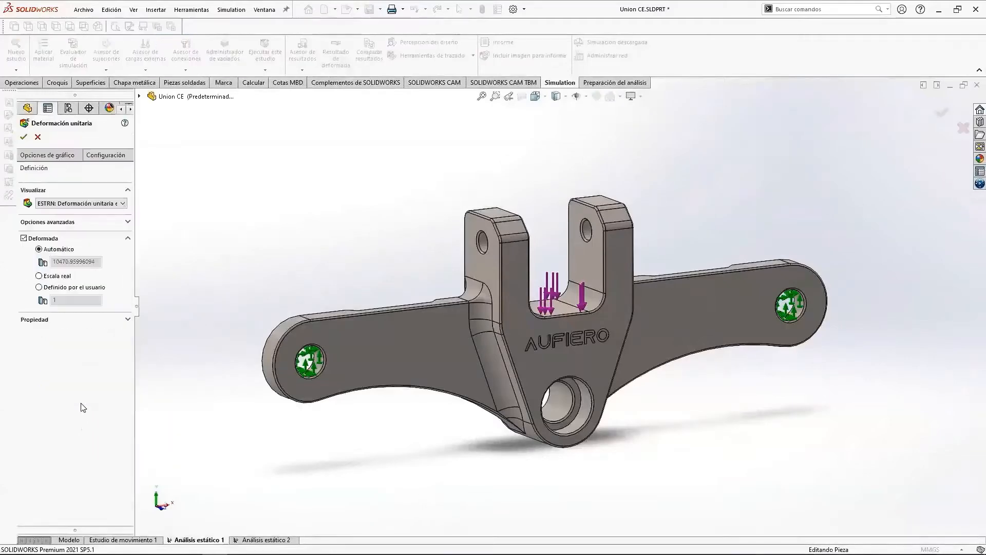
left_click(24, 137)
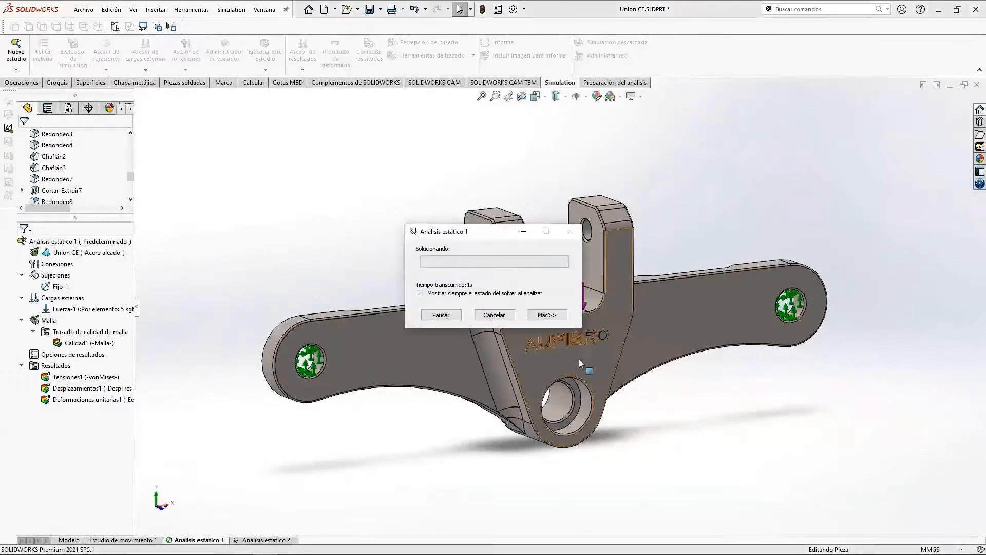
Step: Examine the von Mises stress distribution around the bracket's arms and the fillet between arm and fork at true scale
mouse_move(593, 382)
middle_mouse_down()
mouse_move(638, 398)
mouse_move(596, 371)
middle_mouse_up()
scroll(596, 371, "down", 2)
middle_click_drag(517, 359, 547, 359)
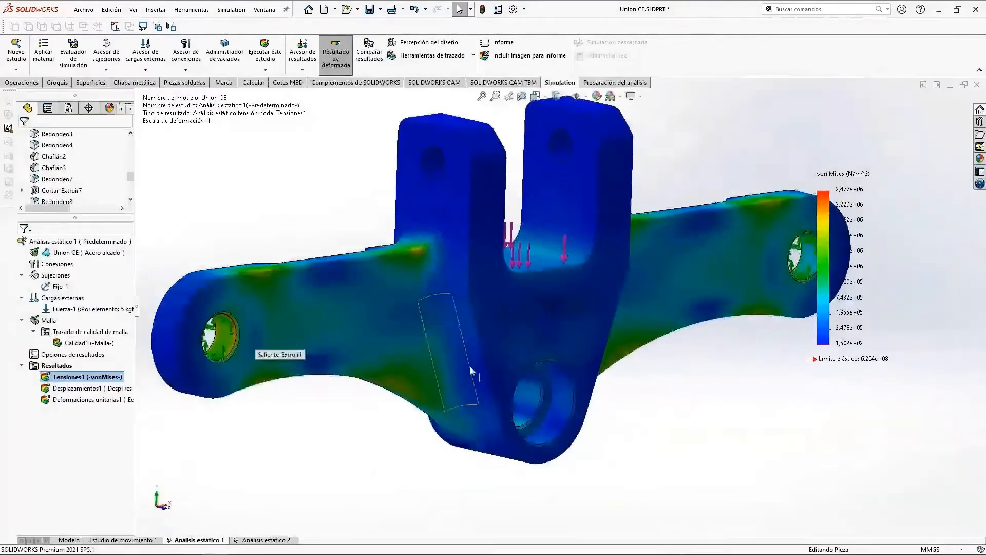
middle_click_drag(472, 371, 440, 368)
scroll(476, 317, "down", 5)
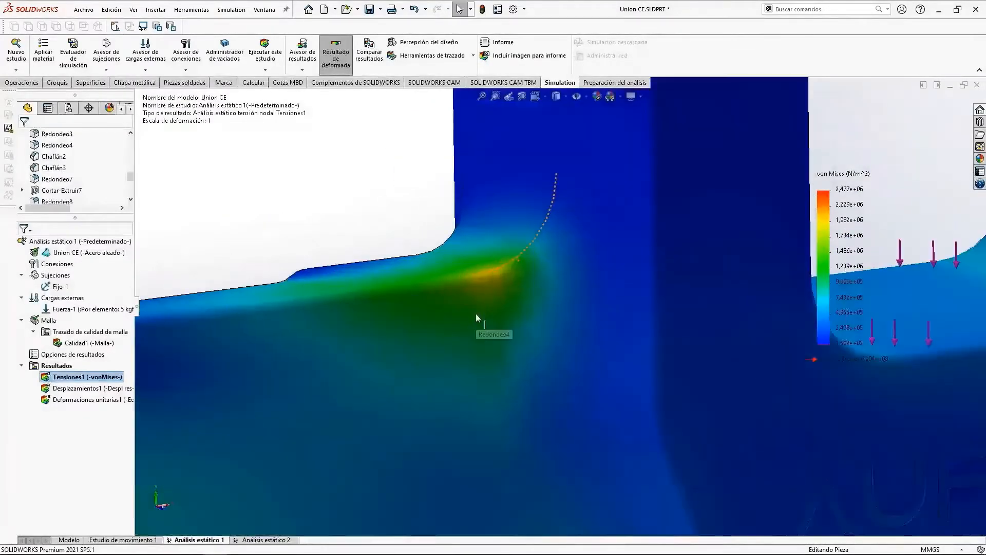
scroll(577, 340, "up", 10)
middle_click_drag(514, 364, 544, 428)
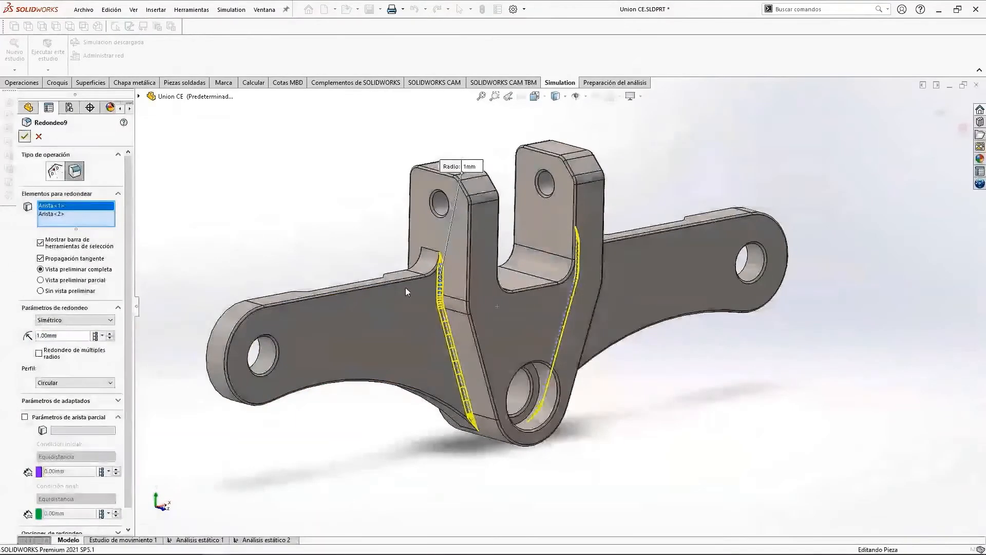
Step: Set the radius of fillet Redondeo9 on the two long fork edges to 1 mm
key("Return")
middle_click_drag(636, 440, 622, 368)
middle_click_drag(516, 349, 554, 345)
Step: Set the depths of the central fork extrusion Saliente-Extruir4 to 8 mm in direction 1 and 10 mm in direction 2
left_click(554, 345)
left_click(45, 224)
left_click(53, 192)
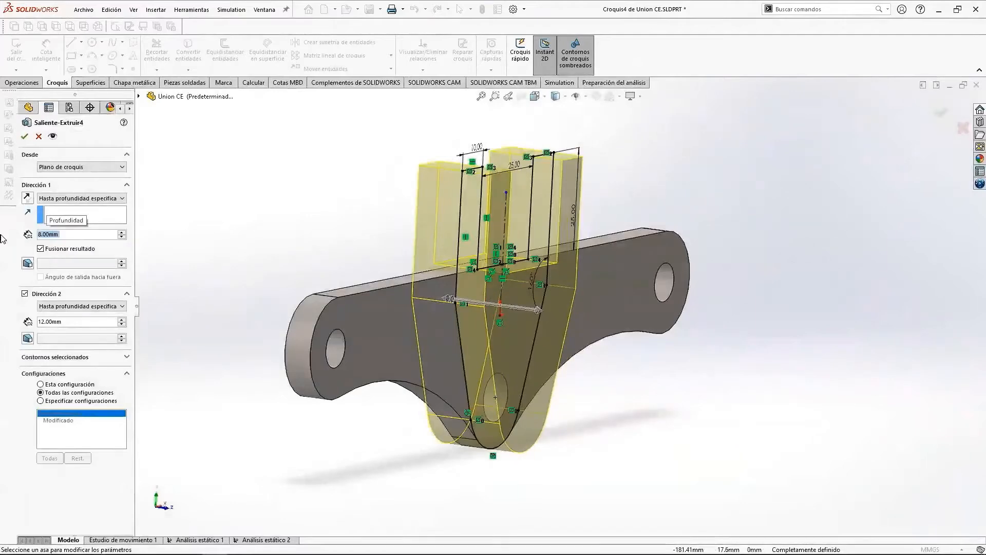
middle_click_drag(288, 319, 401, 330)
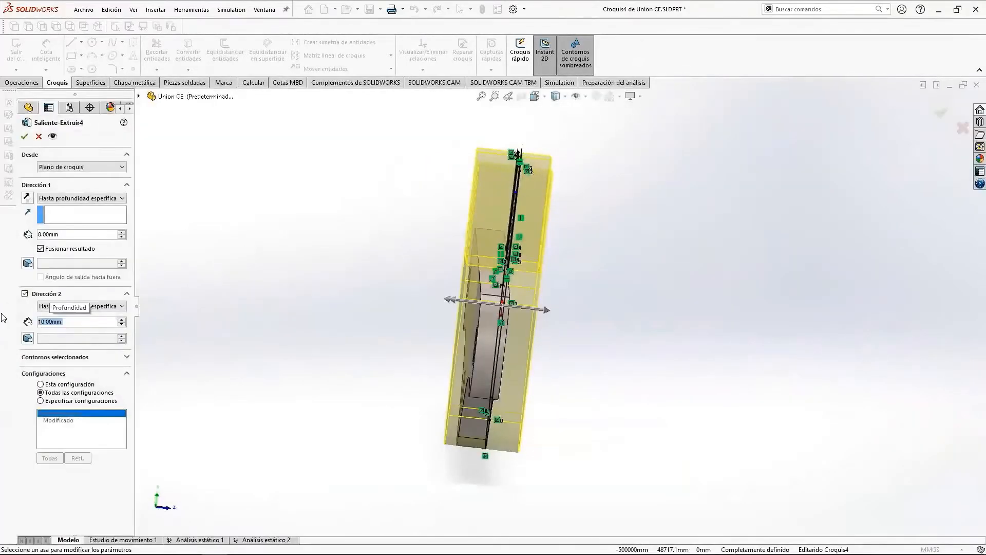
middle_click_drag(634, 392, 590, 378)
Step: Set the radius of fillet Redondeo12 on the two fork edges above the arms to 1 mm
scroll(504, 273, "up", 5)
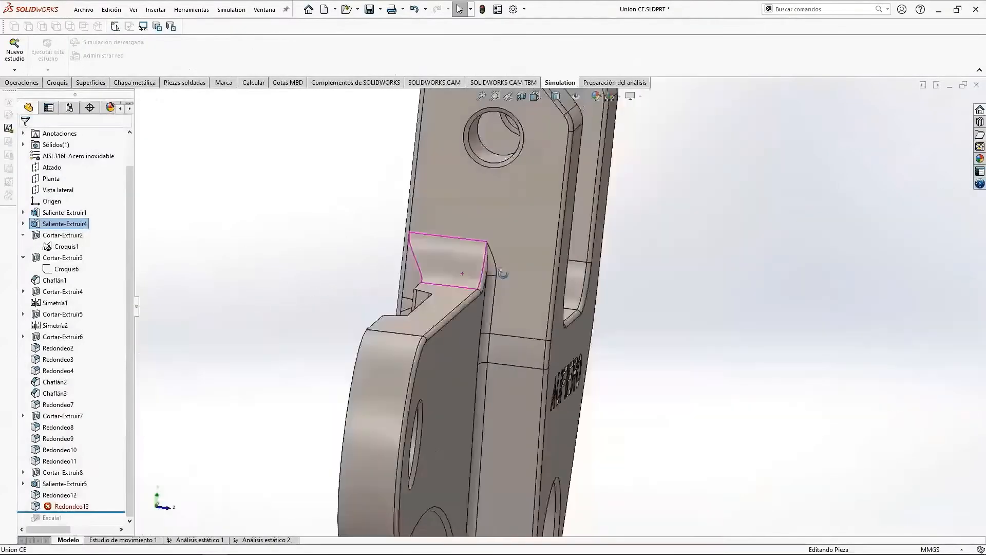
middle_click_drag(504, 272, 550, 278)
left_click(60, 495)
left_click(118, 475)
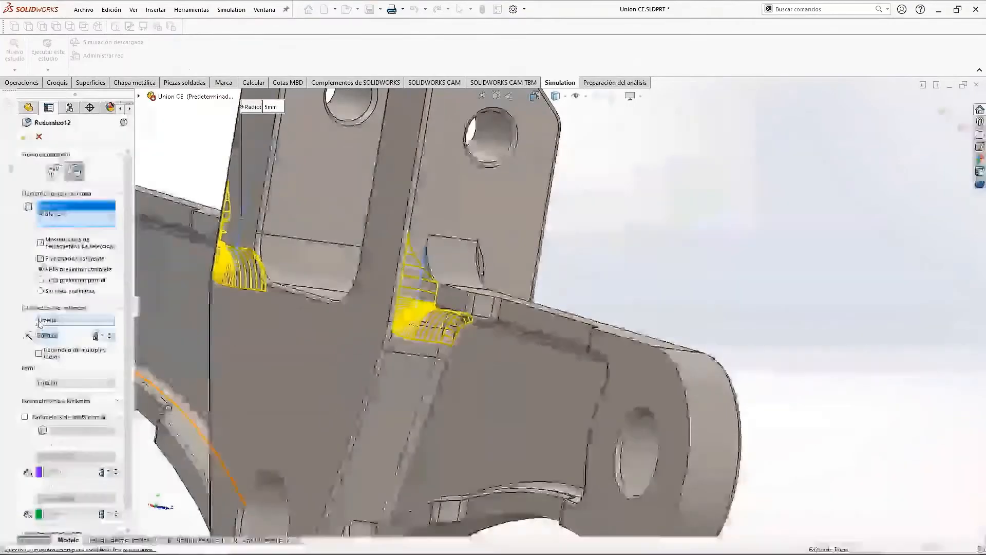
type("1")
key("Return")
scroll(551, 303, "down", 4)
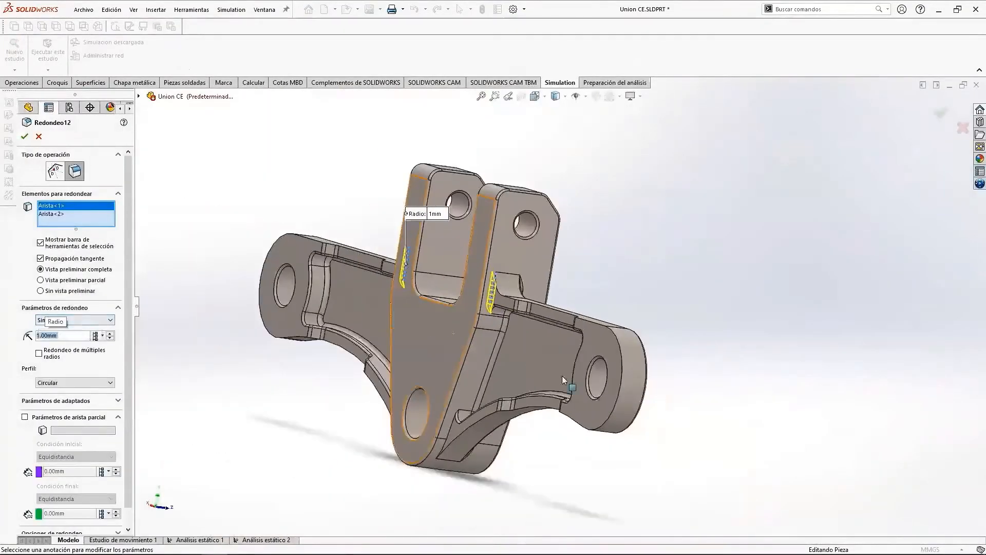
scroll(558, 382, "up", 3)
left_click(24, 136)
Step: Edit the radius of fillet Redondeo13 on the two edges beside the lower hole
left_click(56, 505)
left_click(72, 472)
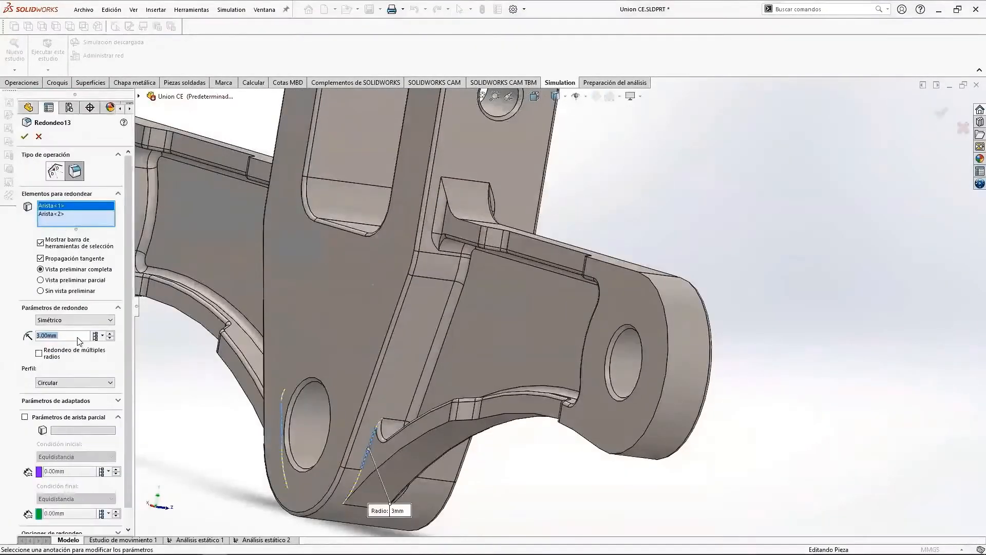
middle_click_drag(833, 307, 801, 392)
scroll(616, 249, "down", 2)
Step: Add a 0.5 mm fillet along the outer edges of both arms with tangent propagation
left_click(22, 83)
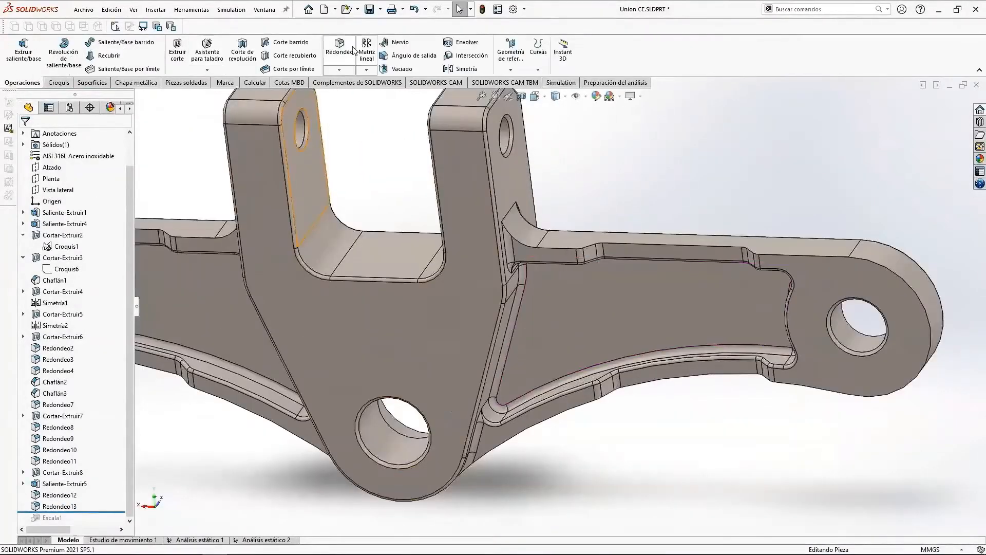
left_click(339, 48)
left_click(557, 248)
type("0.5")
key("Return")
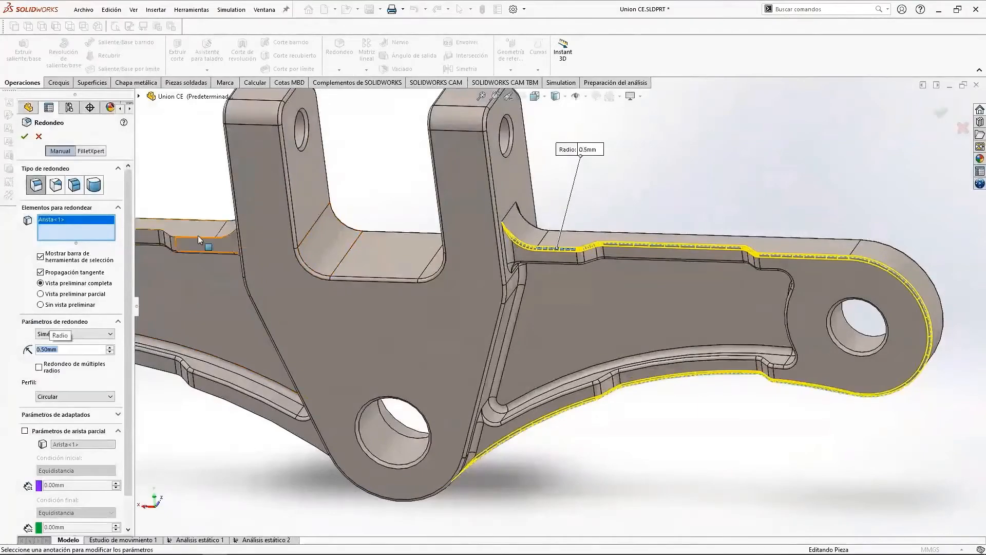
left_click(198, 235)
scroll(199, 235, "up", 1)
key("Delete")
scroll(385, 272, "down", 2)
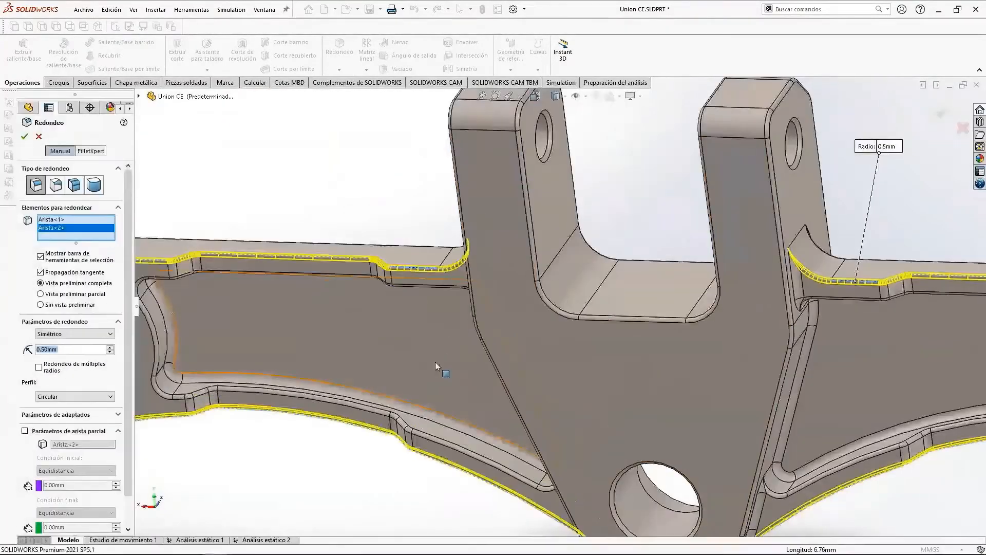
scroll(435, 366, "up", 3)
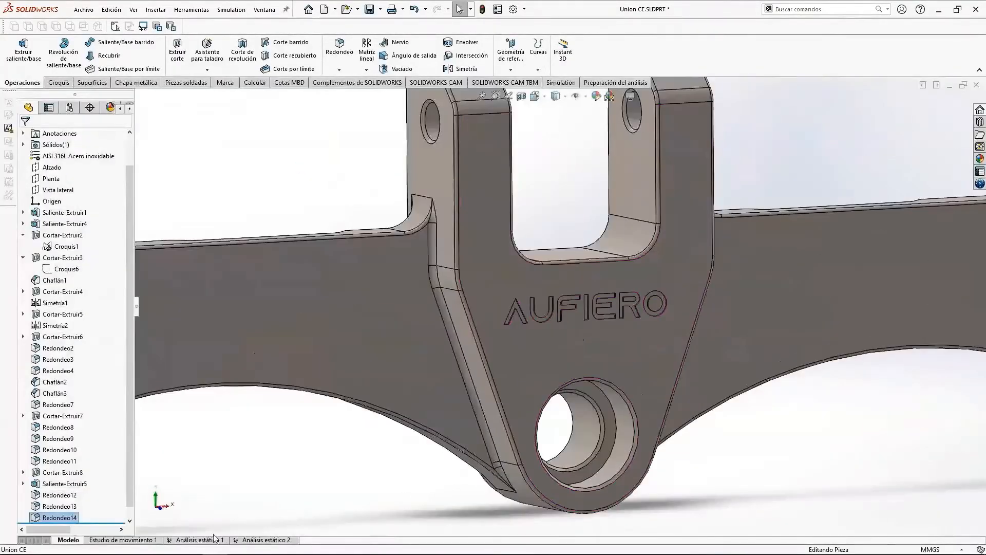
Step: Create a new mesh for Análisis estático 1 and run the study
left_click(214, 538)
right_click(59, 321)
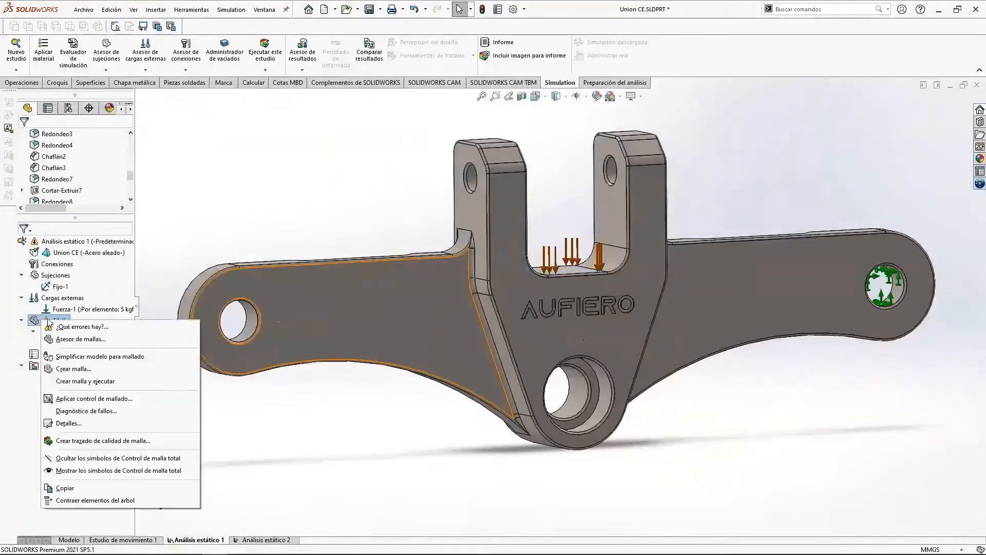
left_click(73, 368)
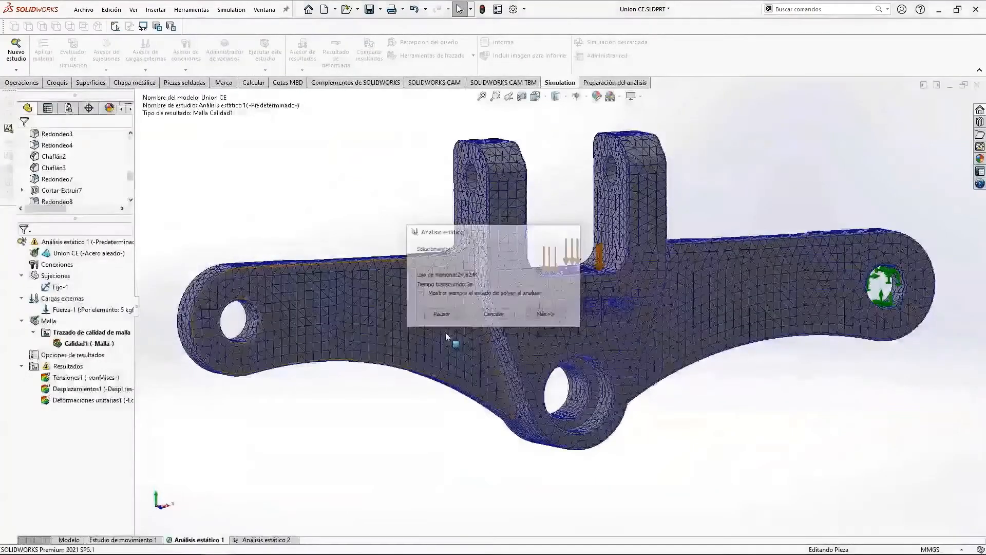
Step: Examine the updated von Mises stress distribution over the arms and fork from several views
scroll(575, 336, "down", 2)
middle_click_drag(590, 336, 462, 329)
scroll(699, 261, "up", 2)
scroll(591, 329, "down", 4)
middle_click_drag(549, 359, 577, 403)
scroll(578, 404, "up", 5)
scroll(379, 328, "down", 4)
middle_click_drag(379, 327, 632, 285)
scroll(632, 285, "up", 3)
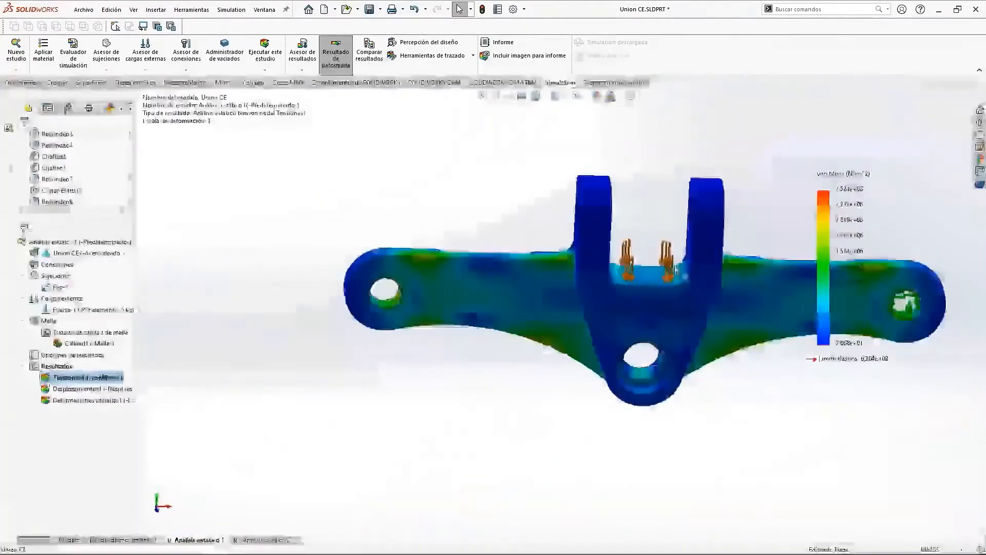
scroll(704, 247, "down", 3)
middle_click_drag(704, 246, 680, 257)
Step: Set the force Fuerza-1 on the fork's seat face to 10 kgf and rerun Análisis estático 1
double_click(100, 309)
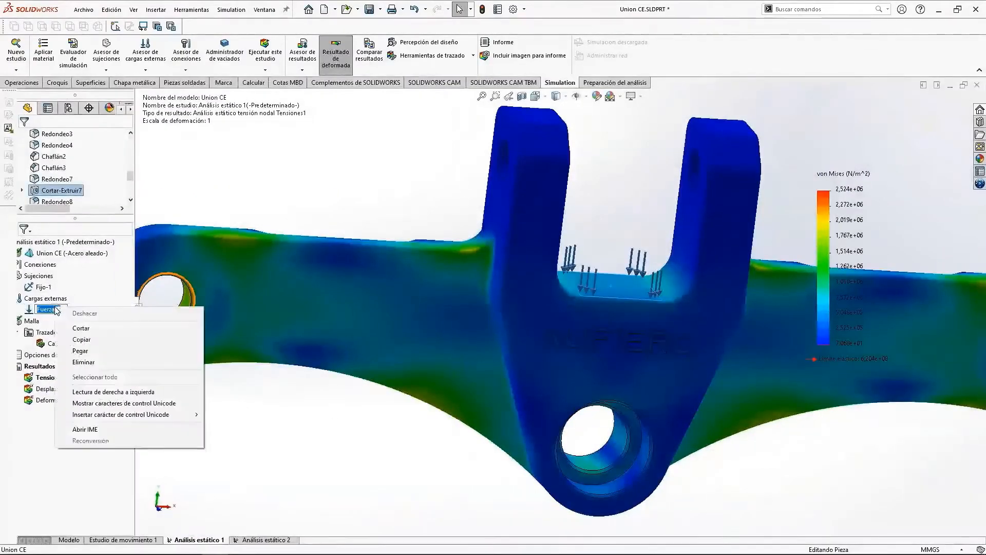
left_click(46, 309)
right_click(46, 310)
left_click(93, 329)
type("10")
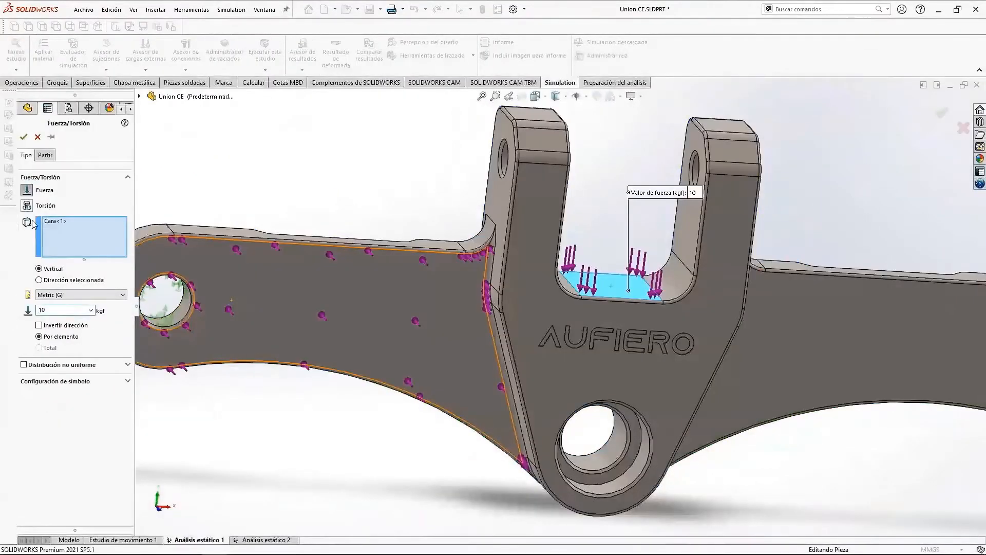
key("Return")
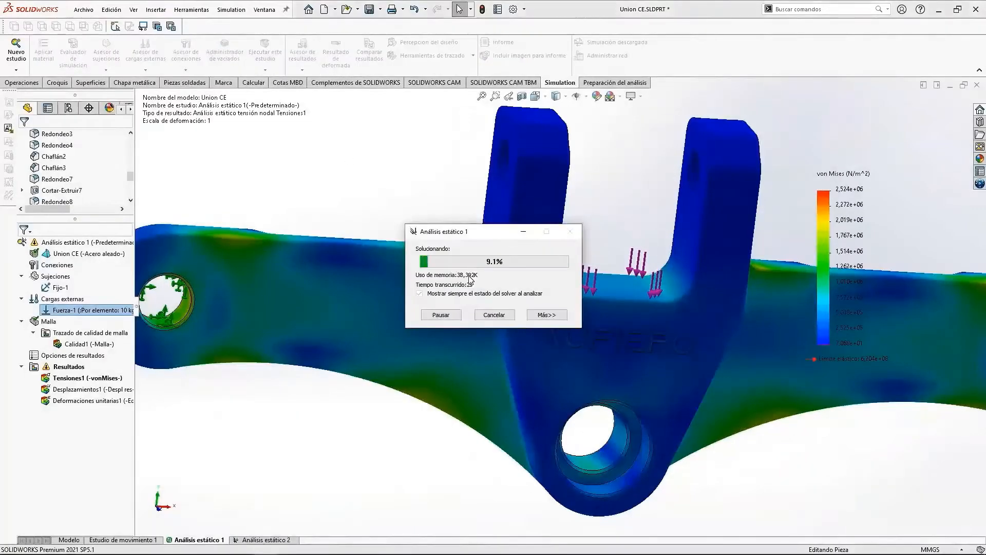
scroll(473, 368, "up", 2)
middle_click_drag(482, 364, 727, 362)
Step: Return to the part model and roll its history back to just after Cortar-Extruir5
left_click(69, 539)
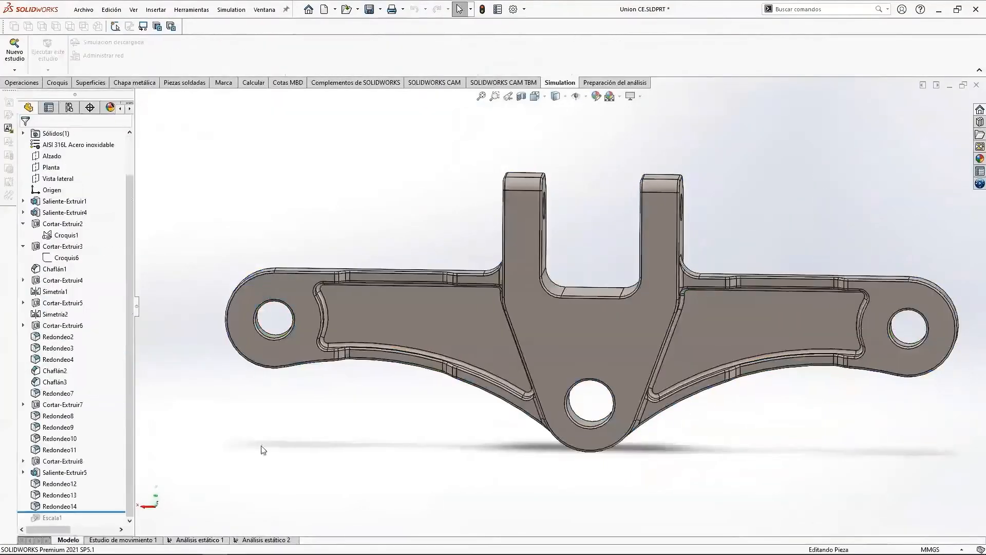
scroll(454, 319, "down", 6)
left_click_drag(72, 511, 66, 309)
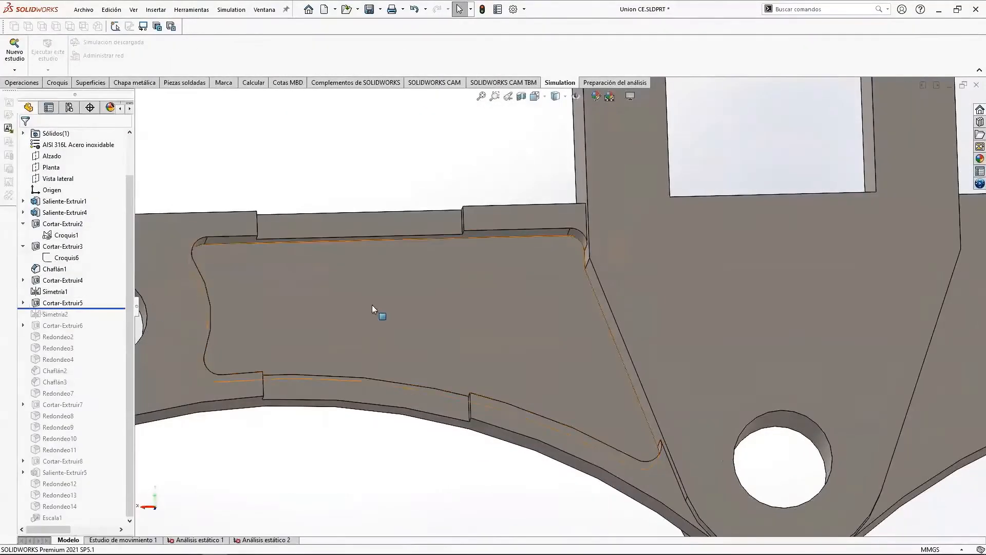
Step: Start a rib extrusion sketch on the arm's pocket floor and offset its vertical centreline 3 mm to both sides
left_click(25, 41)
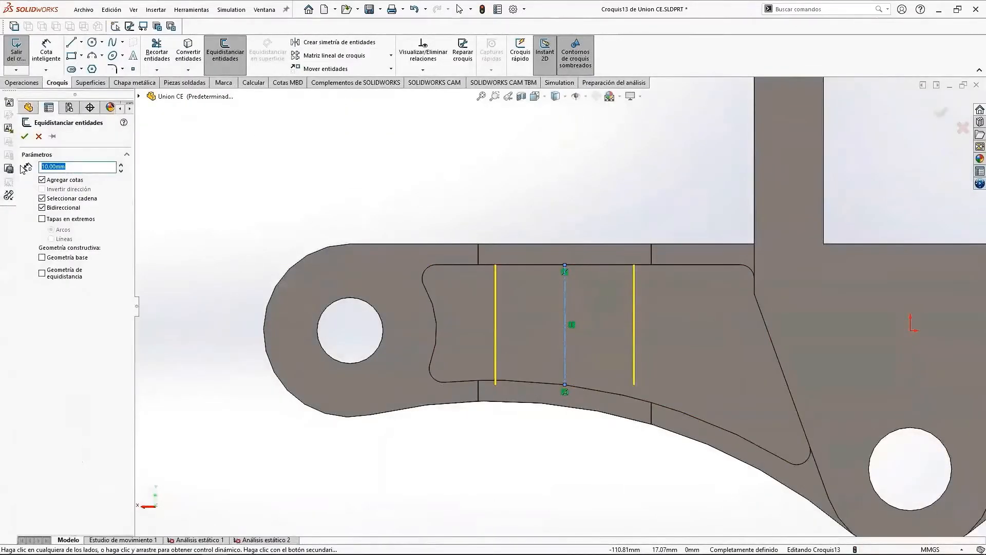
type("3")
key("Return")
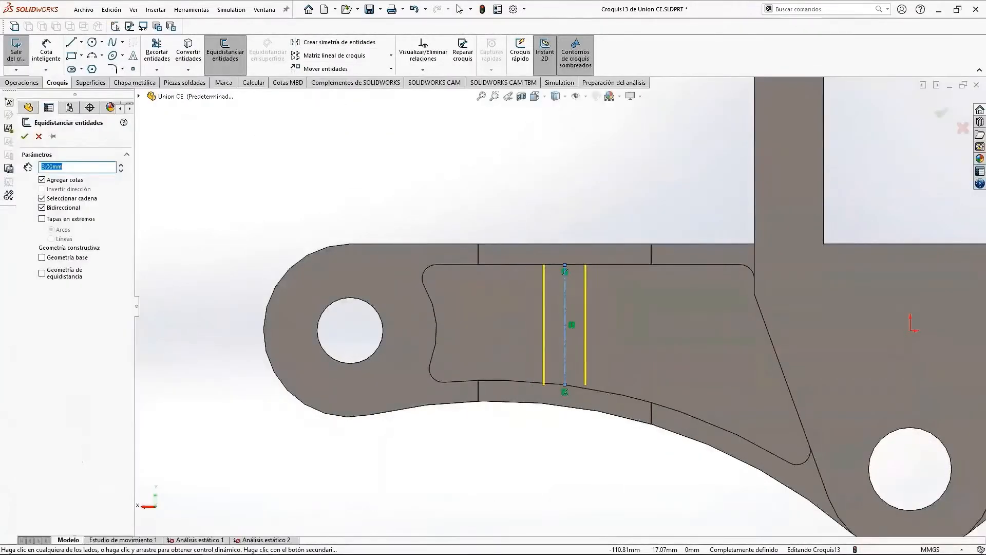
scroll(598, 389, "down", 5)
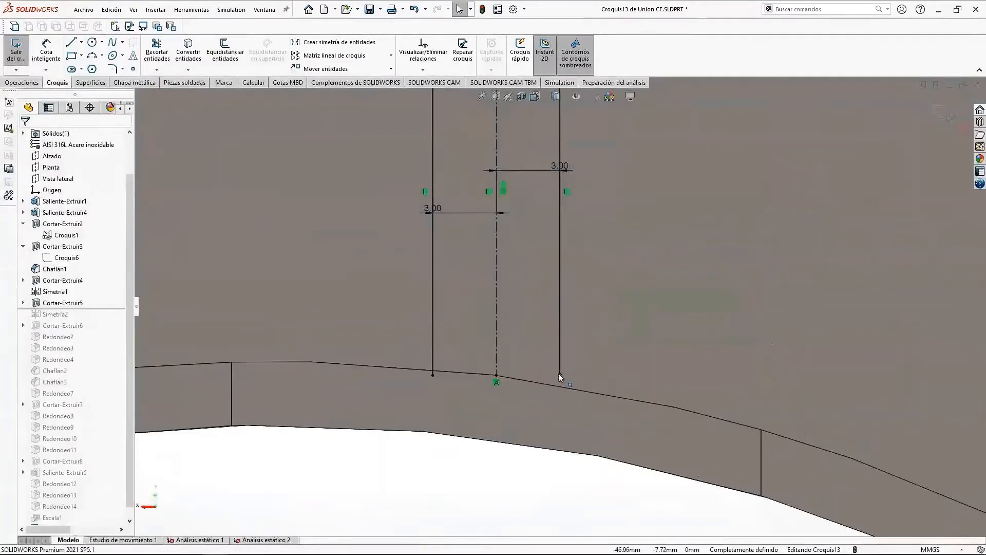
Step: Attach both ends of the offset line nearer the fork to the pocket's upper and lower edges
left_click(585, 385)
left_click(563, 477)
scroll(549, 383, "down", 7)
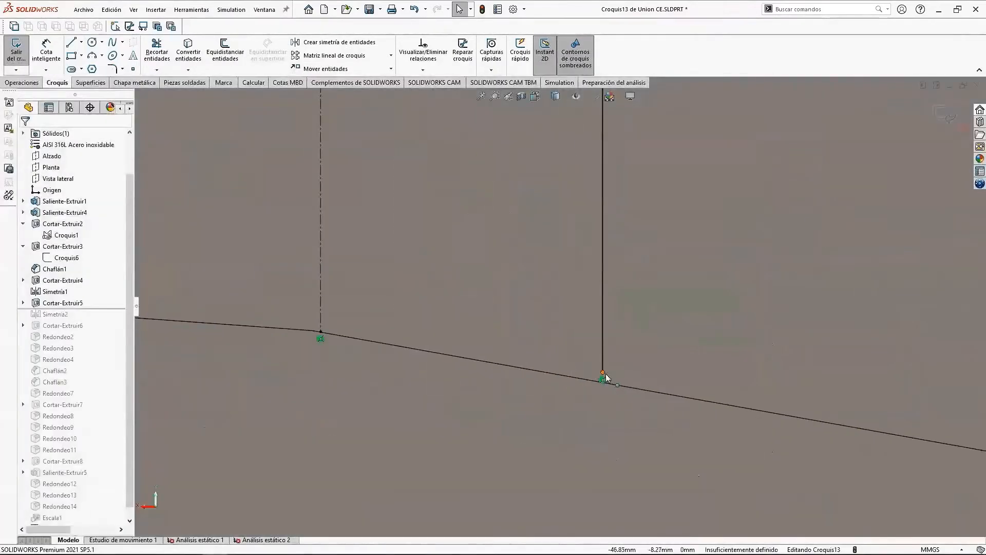
left_click(604, 379)
scroll(608, 395, "up", 10)
scroll(565, 174, "down", 8)
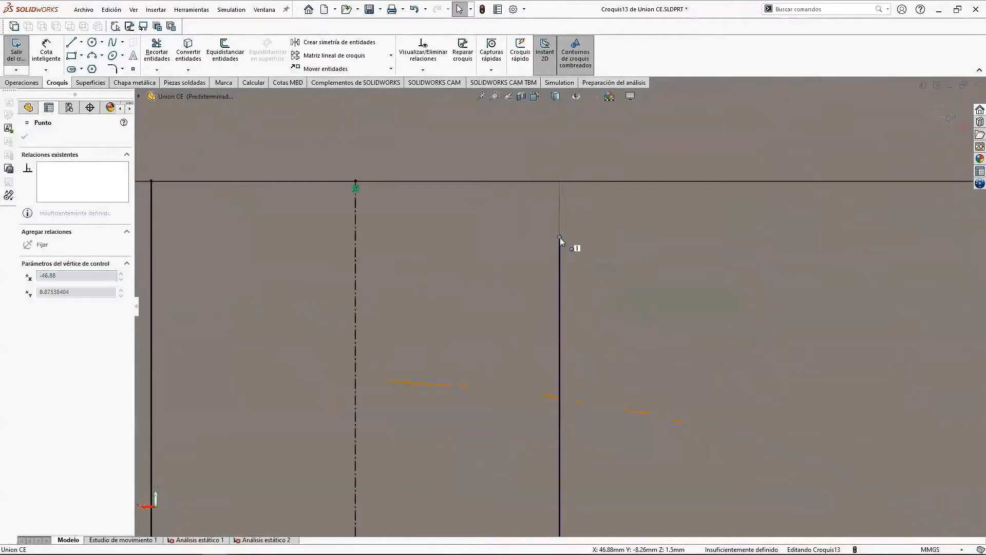
scroll(570, 359, "up", 7)
key("Escape")
scroll(586, 452, "down", 8)
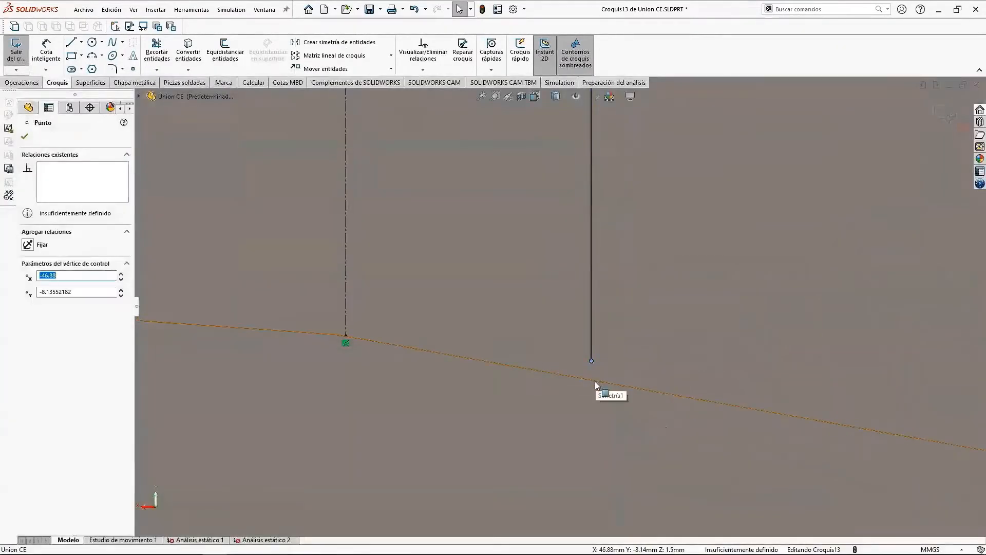
scroll(592, 379, "up", 5)
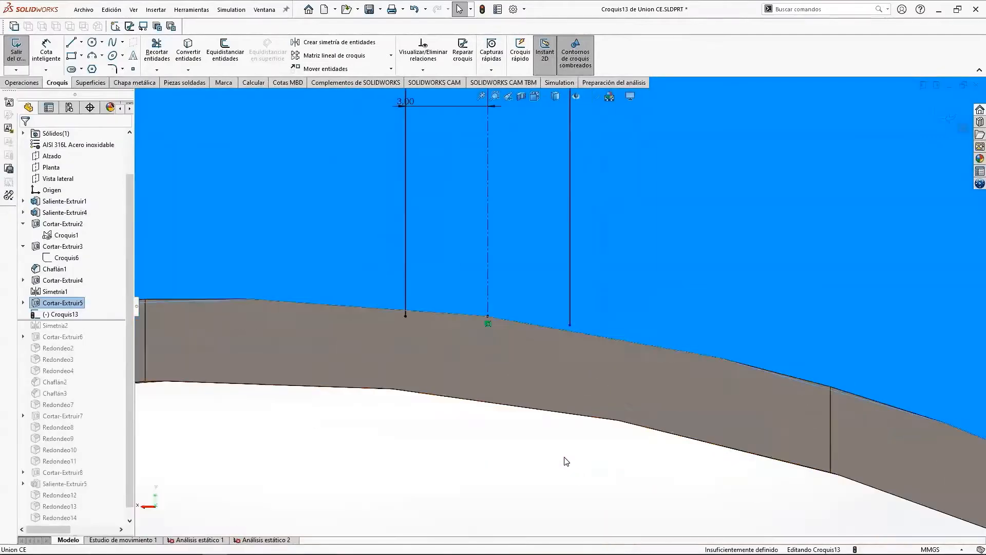
left_click_drag(570, 324, 571, 332)
key("Escape")
scroll(570, 329, "up", 5)
Step: Attach both ends of the offset line nearer the arm's end hole to the pocket's upper and lower edges
scroll(452, 327, "down", 4)
left_click_drag(561, 289, 565, 289)
key("Escape")
scroll(616, 232, "up", 4)
middle_click_drag(676, 139, 646, 212, "ctrl")
left_click_drag(530, 180, 531, 212)
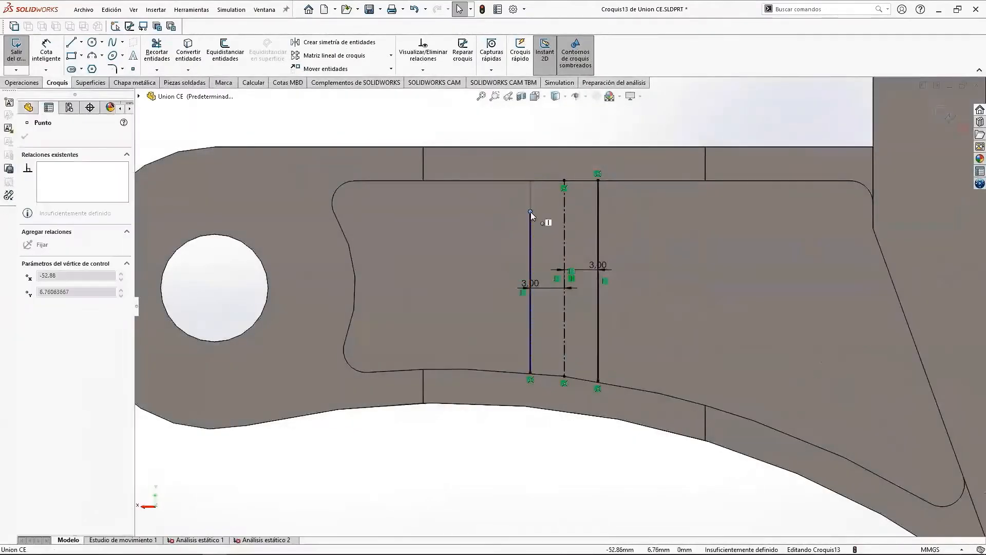
Step: Convert the pocket's upper and lower edges into sketch entities and trim them to a closed rib profile between the offset lines
left_click(188, 51)
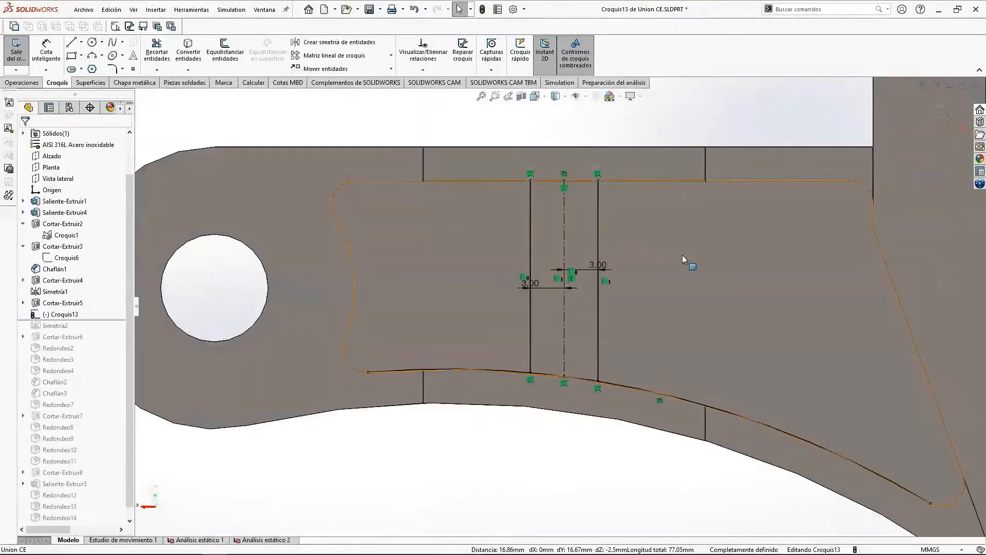
left_click(157, 48)
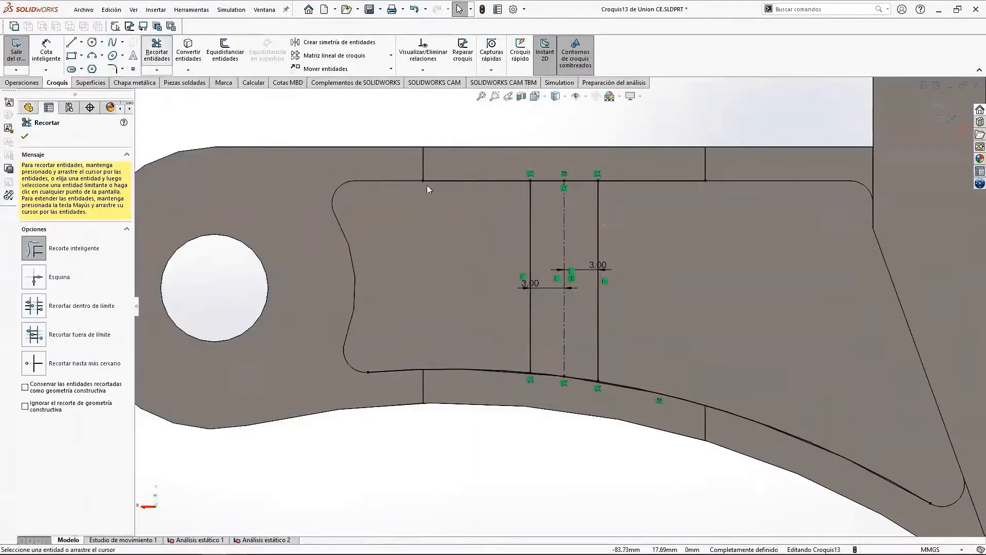
left_click_drag(502, 148, 474, 484)
left_click_drag(670, 140, 645, 508)
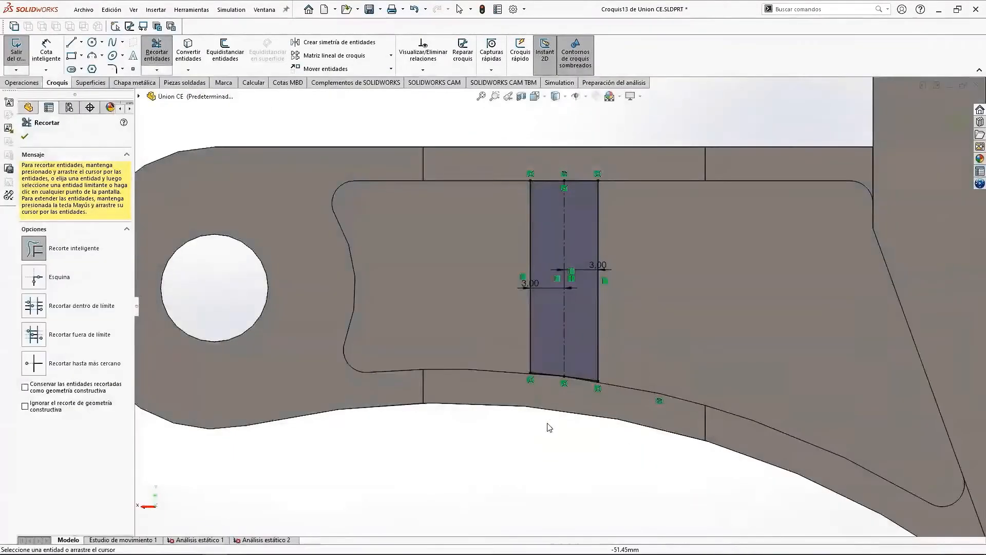
scroll(550, 427, "up", 3)
key("Escape")
Step: Extrude the rib profile up to a surface, merged with the arm
left_click(22, 83)
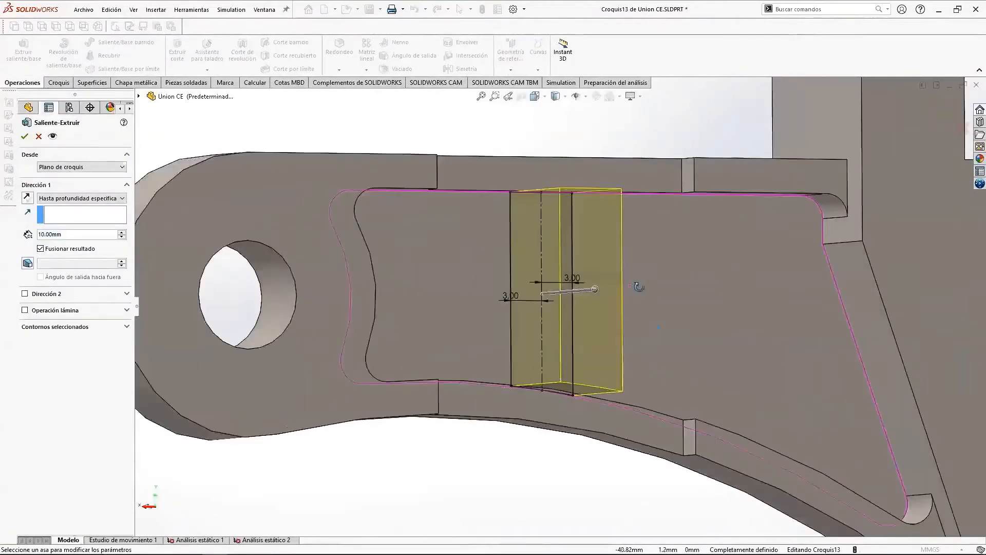
left_click(81, 198)
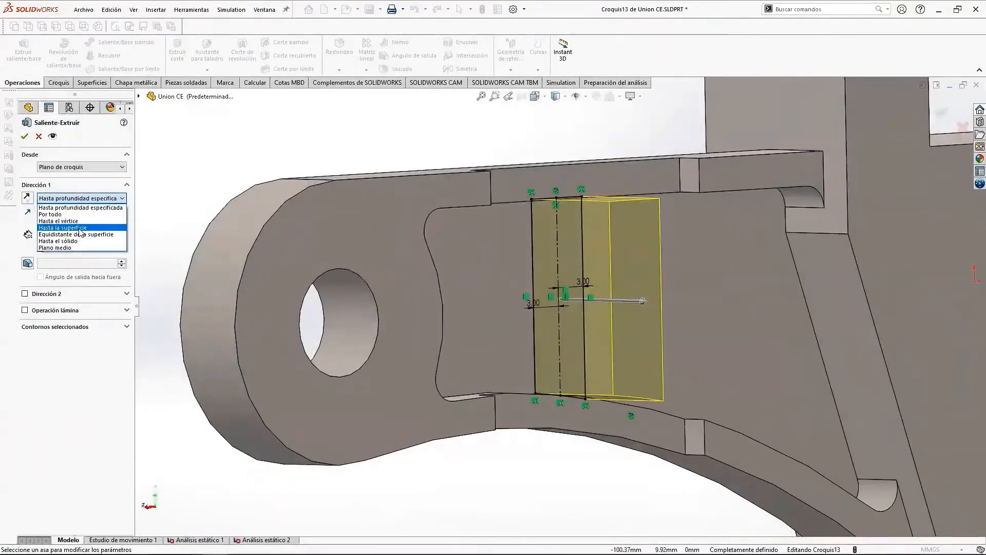
key("Return")
Step: Roll the model history forward past the mirror feature Simetría2
middle_click_drag(630, 489, 513, 411)
scroll(468, 381, "up", 3)
scroll(468, 385, "up", 1)
left_click_drag(105, 320, 106, 329)
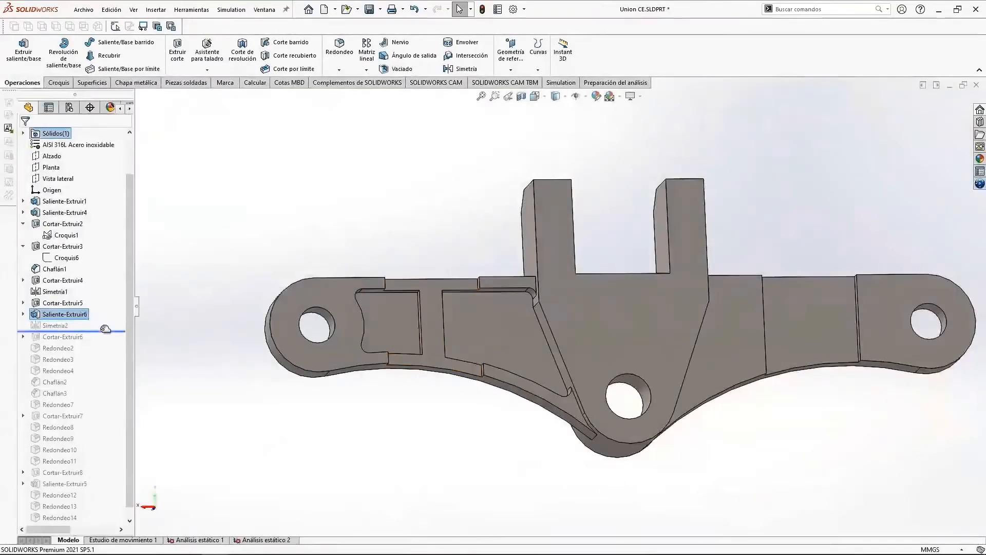
Step: Add the rib extrusion Saliente-Extruir6 to the features mirrored by Simetría2
left_click(54, 326)
left_click(61, 295)
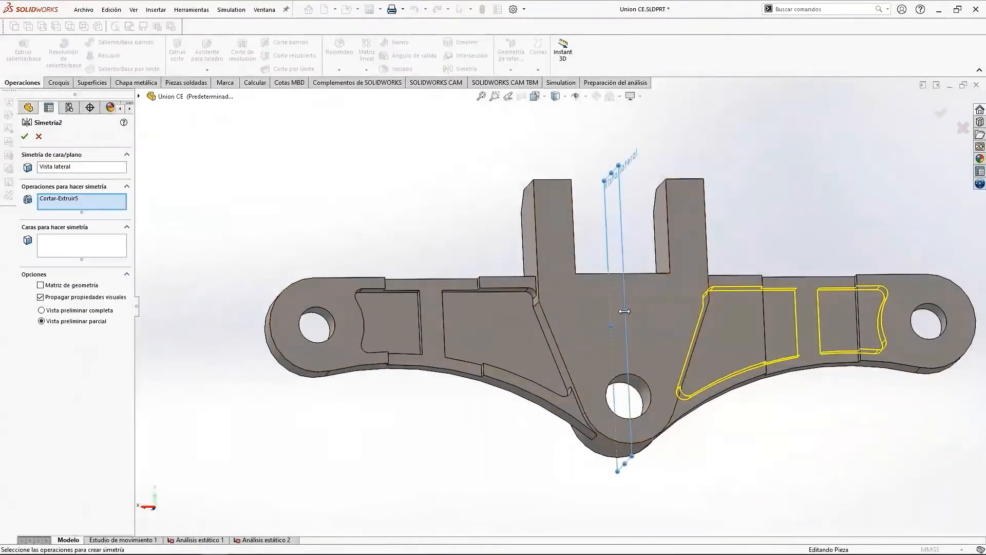
left_click(139, 96)
left_click(192, 299)
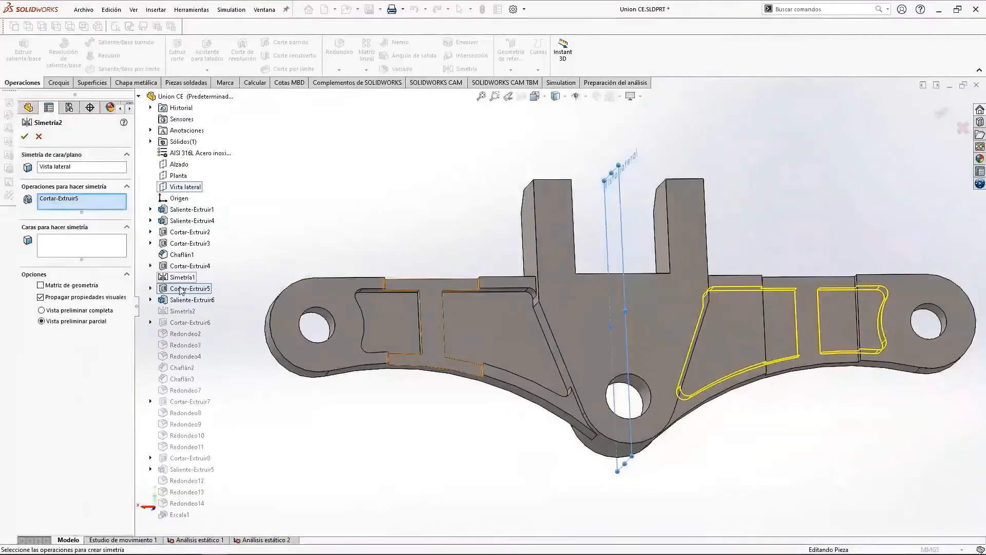
left_click(24, 136)
scroll(665, 337, "up", 2)
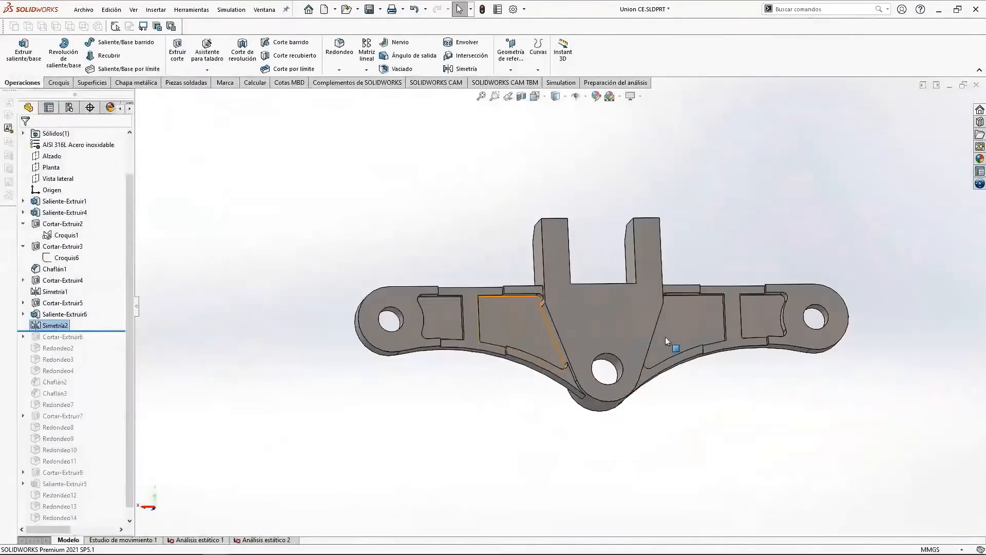
Step: Roll the model history forward to just before Escala1, and then back to just after Redondeo10
scroll(488, 317, "down", 3)
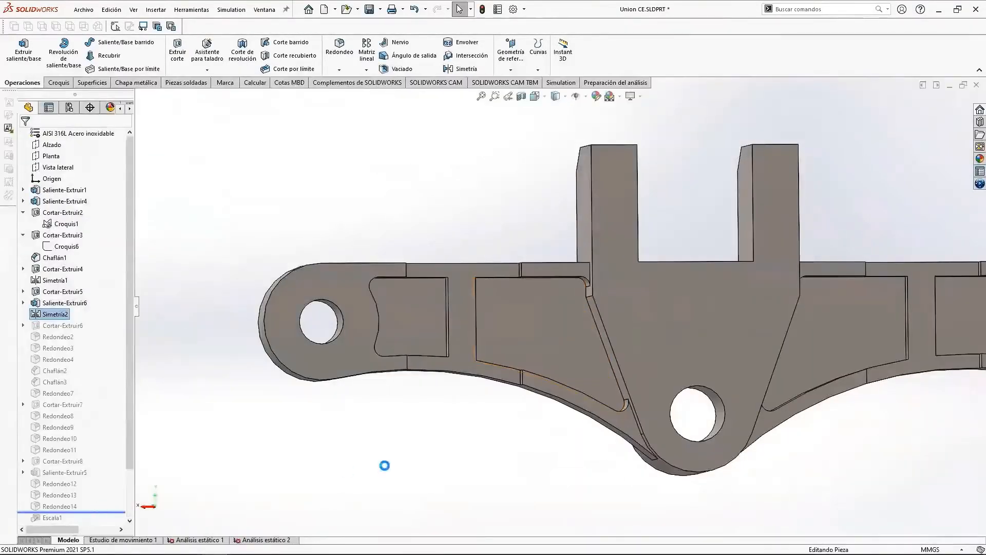
scroll(391, 462, "up", 1)
scroll(528, 315, "down", 6)
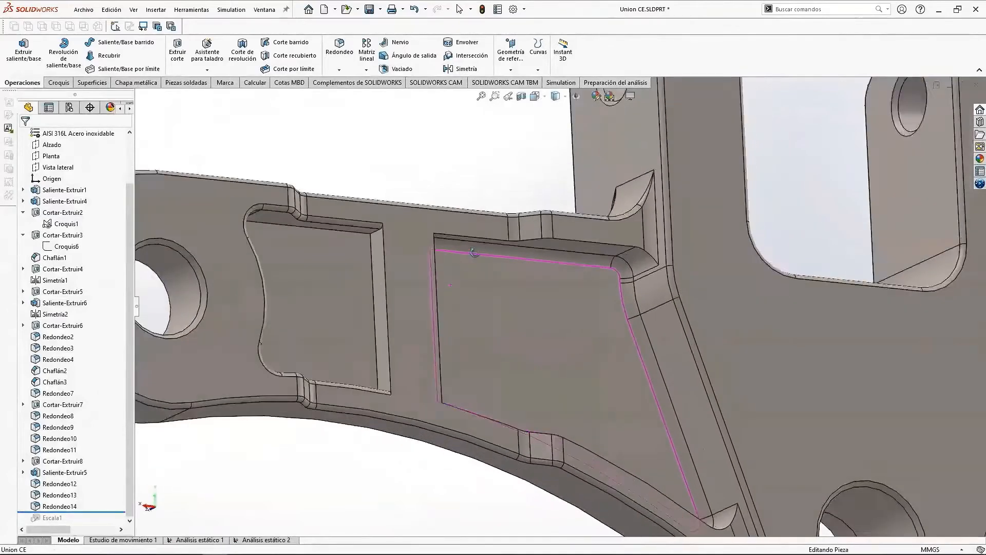
middle_click_drag(473, 252, 478, 250)
left_click(370, 228)
left_click_drag(95, 511, 94, 444)
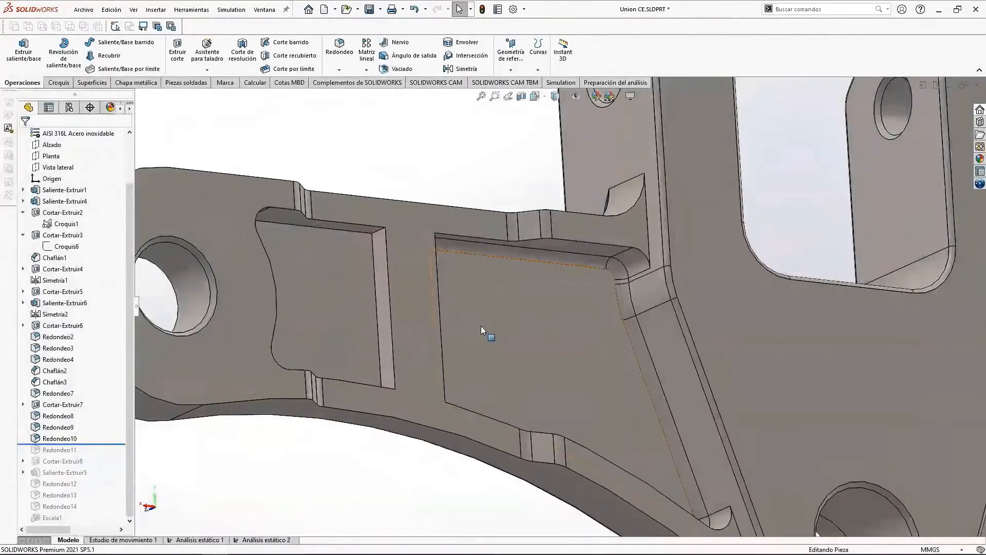
Step: Try to fillet the four pocket corner edges beside one arm's rib with a 3 mm radius
left_click(340, 48)
left_click(379, 231)
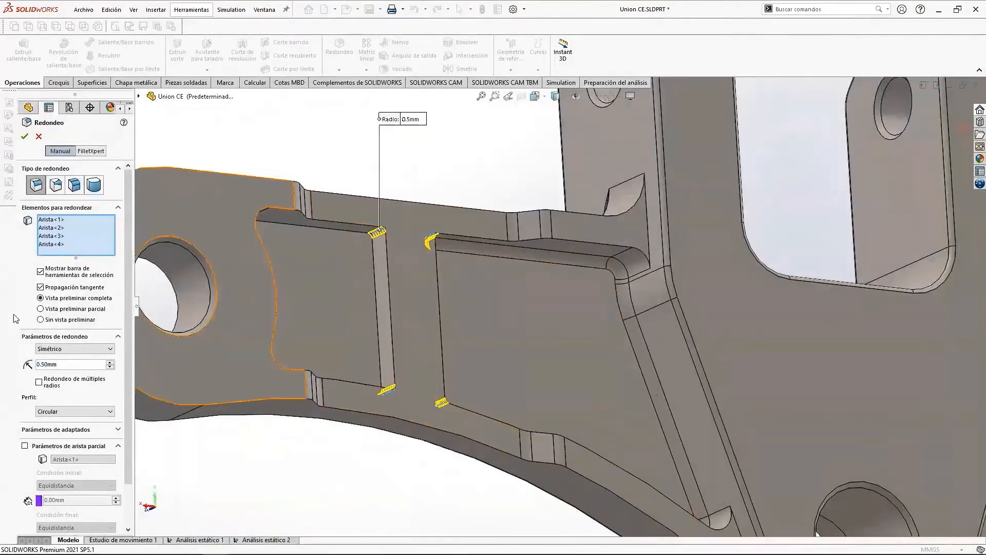
double_click(75, 364)
key("Return")
scroll(570, 319, "up", 4)
middle_click_drag(623, 363, 598, 359)
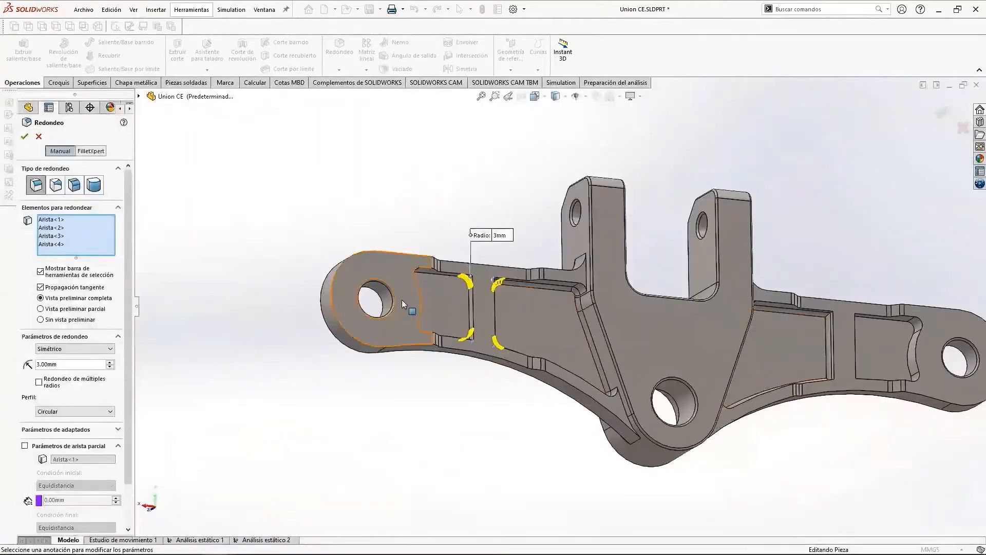
Step: Try to extend the 3 mm fillet to the rib corner edges on the opposite arm
scroll(407, 308, "down", 3)
middle_click_drag(705, 385, 685, 389)
scroll(685, 393, "up", 2)
scroll(685, 394, "down", 2)
mouse_move(557, 301)
middle_mouse_down()
mouse_move(546, 301)
mouse_move(571, 300)
middle_mouse_up()
scroll(571, 300, "up", 3)
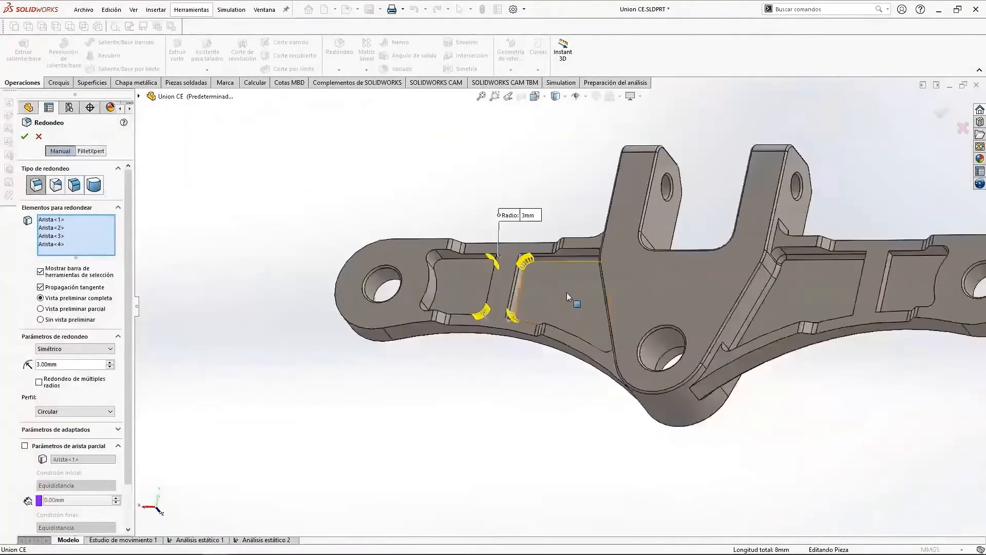
scroll(833, 216, "down", 4)
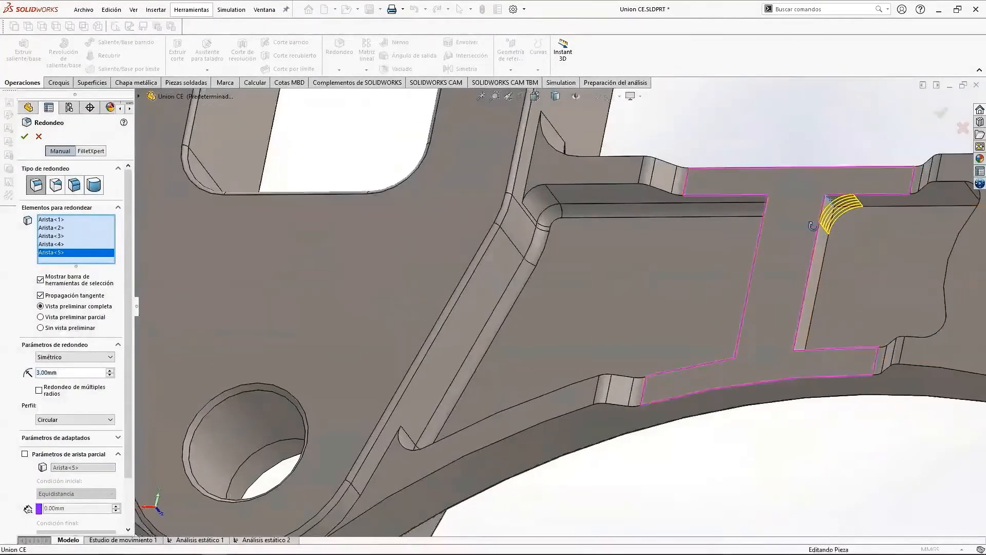
middle_click_drag(813, 226, 822, 262)
left_click(24, 136)
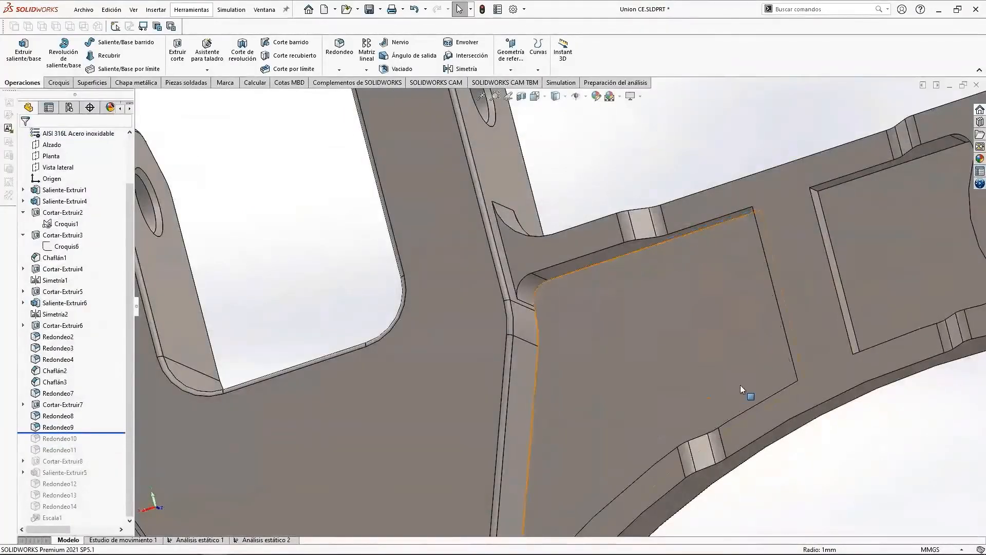
Step: Fillet the eight pocket corner edges beside the ribs on both arms with a 3 mm radius, after Redondeo9 in the history
scroll(740, 389, "up", 4)
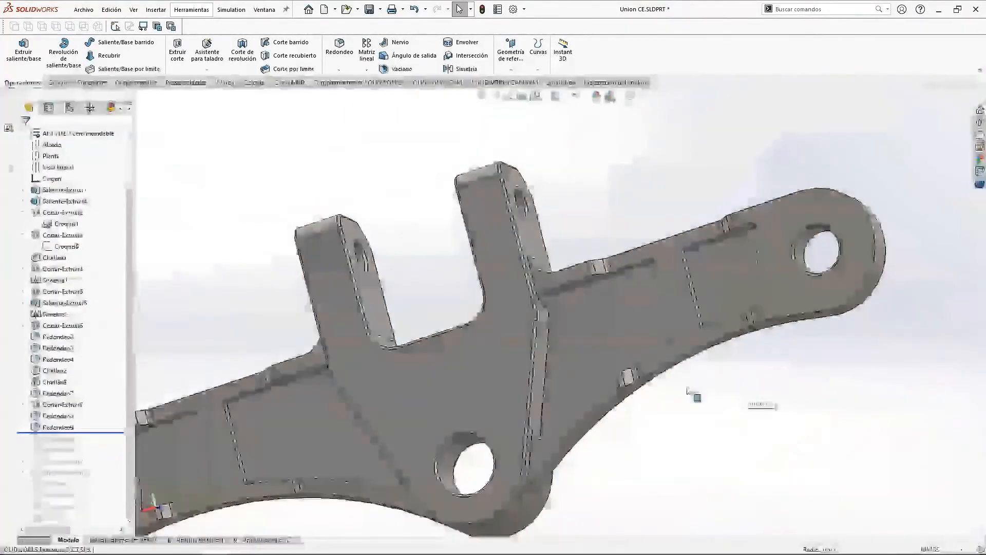
middle_click_drag(691, 390, 706, 334)
left_click(200, 385)
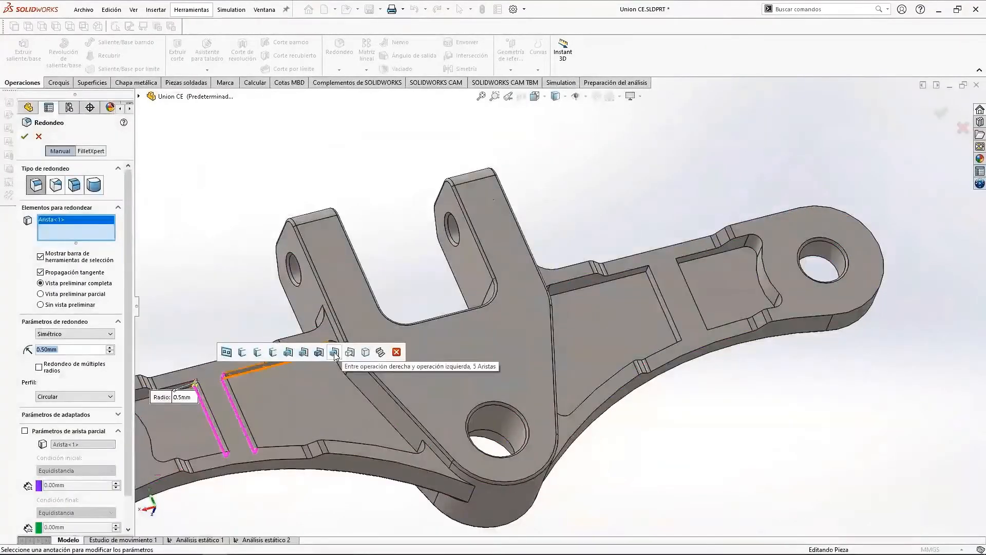
left_click(648, 272)
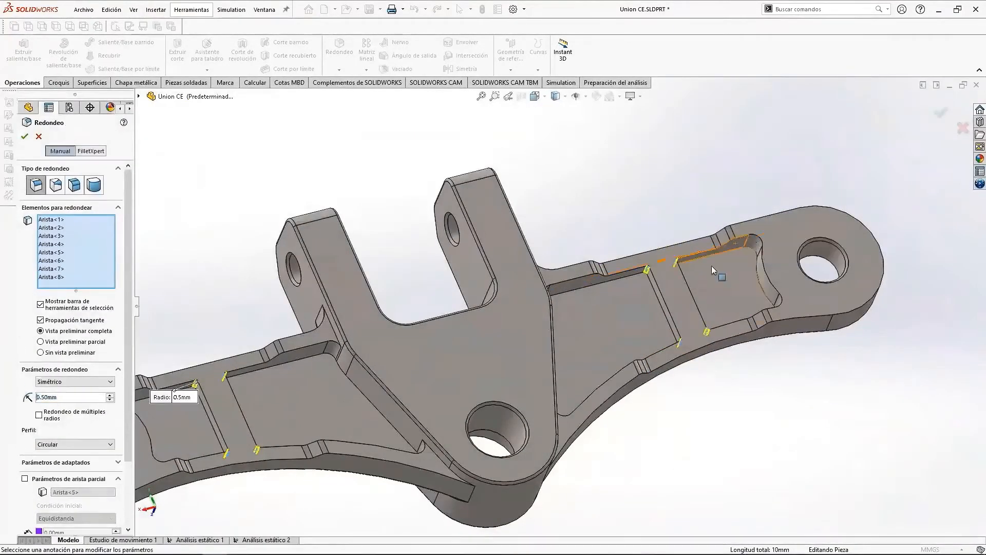
key("Return")
scroll(548, 319, "up", 2)
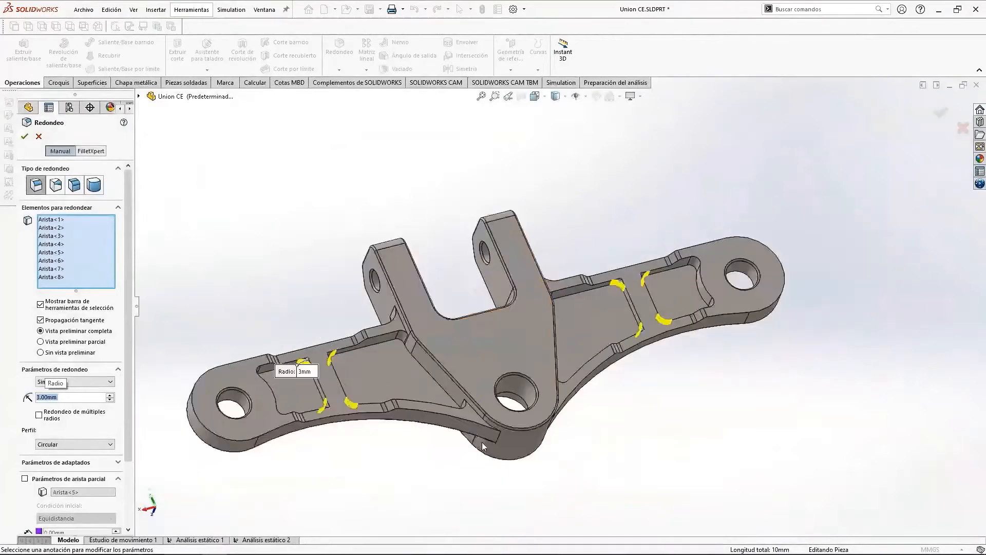
middle_click_drag(719, 411, 658, 465)
key("Return")
scroll(617, 355, "down", 2)
middle_click_drag(613, 350, 642, 350)
scroll(580, 352, "up", 3)
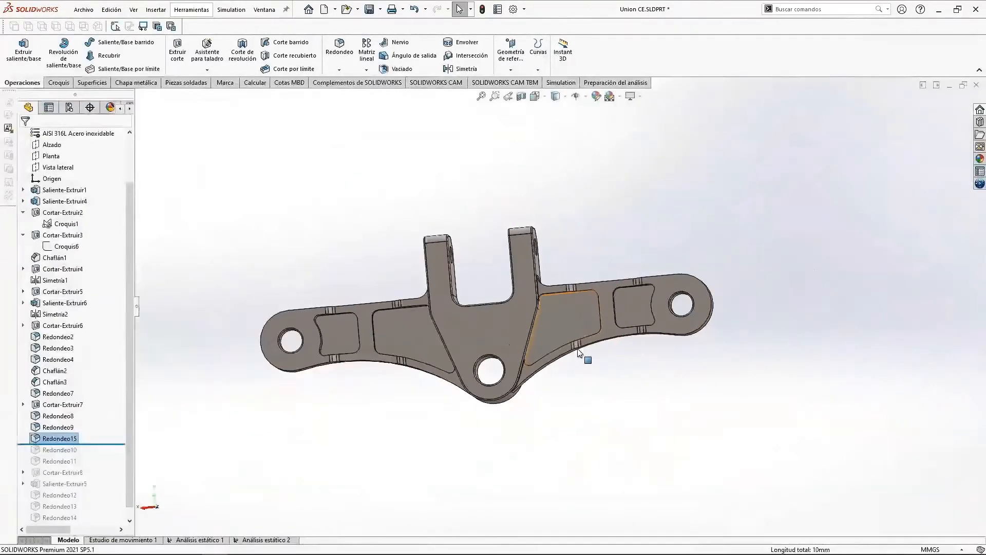
scroll(581, 351, "down", 3)
key("Return")
left_click(579, 271)
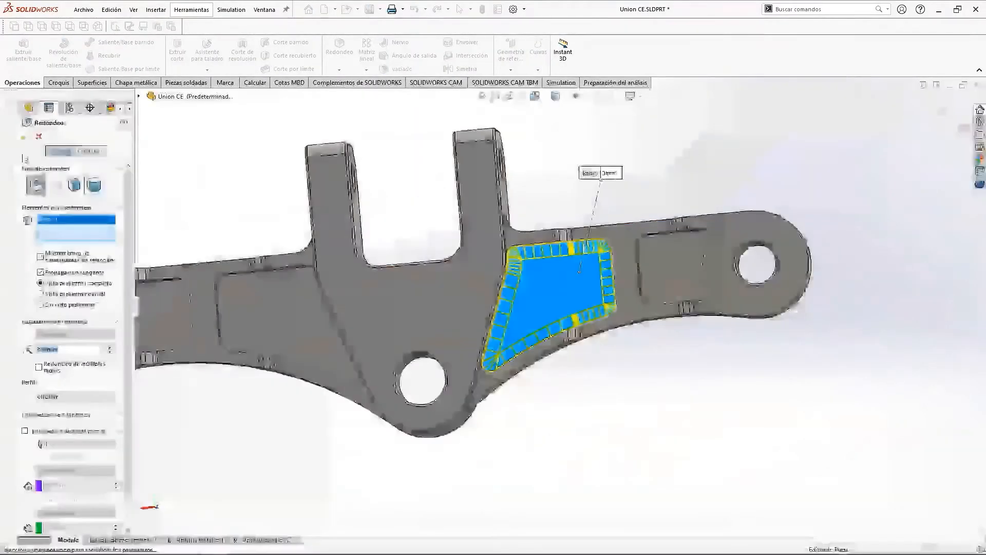
key("Escape")
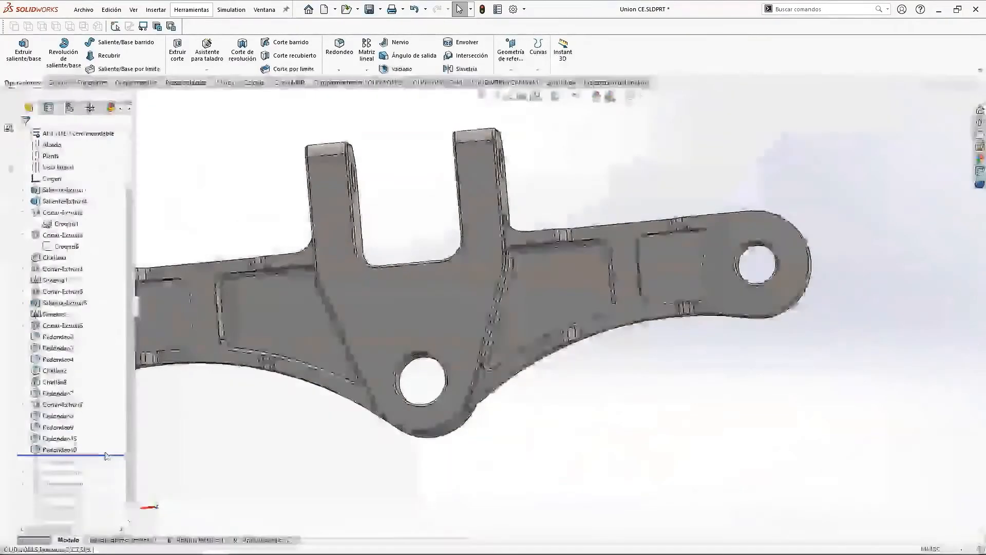
Step: Roll the history forward past Redondeo14 and add the pocket floors nearest both end holes to the Redondeo10 fillet
left_click_drag(106, 456, 109, 513)
scroll(620, 213, "down", 3)
middle_click_drag(660, 294, 647, 217)
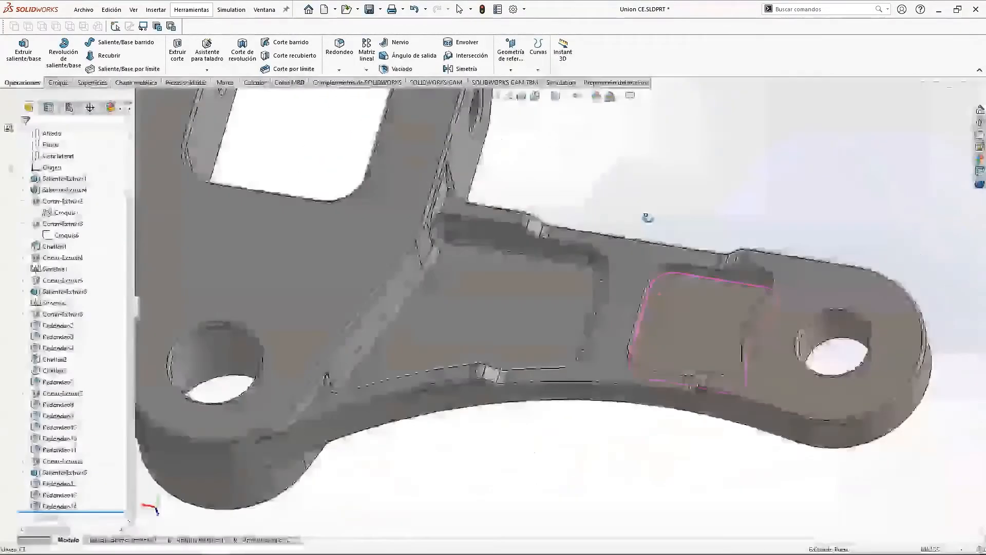
left_click(565, 254)
left_click(588, 221)
left_click(673, 316)
scroll(676, 353, "up", 4)
scroll(354, 293, "down", 3)
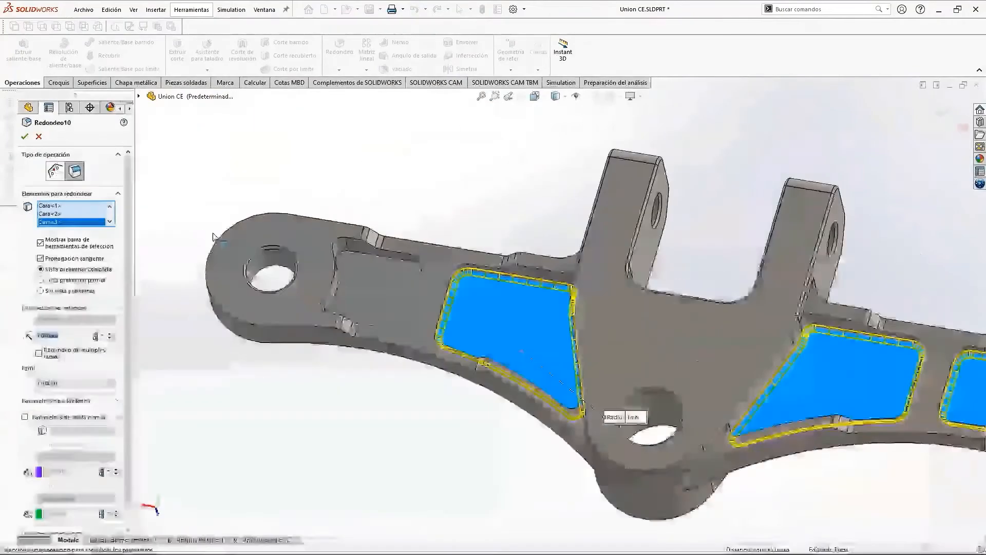
left_click(373, 288)
right_click(479, 472)
scroll(470, 452, "up", 3)
scroll(580, 257, "down", 3)
Step: Add the missing pocket rim edges on both arms to the Redondeo11 fillet
scroll(581, 258, "down", 4)
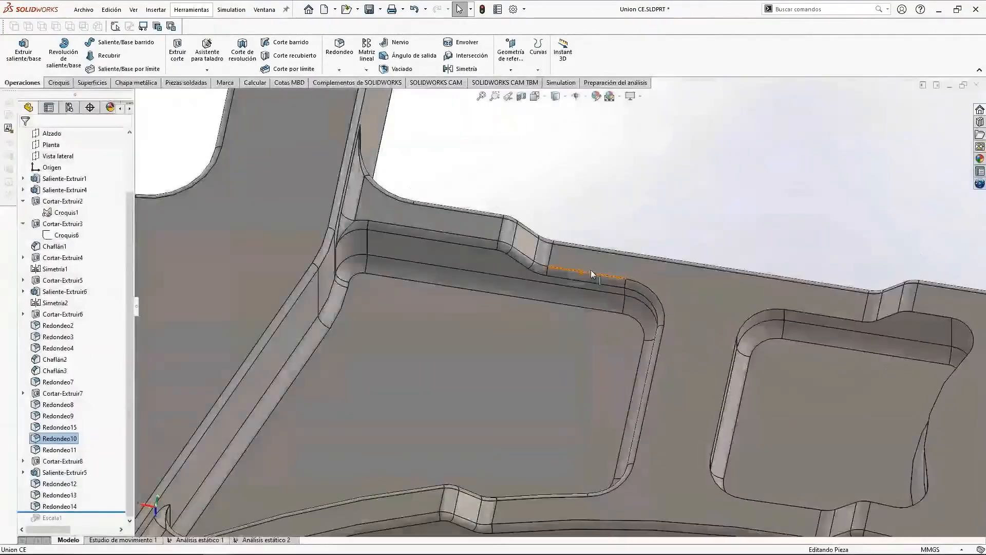
left_click(591, 273)
left_click(614, 238)
left_click(768, 318)
scroll(709, 443, "up", 5)
scroll(303, 247, "up", 3)
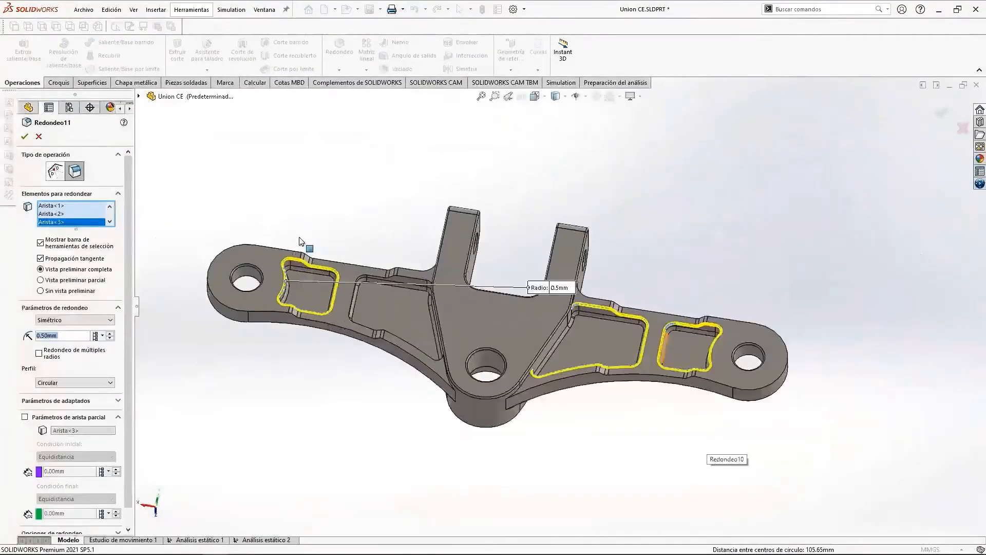
scroll(512, 335, "down", 4)
left_click(486, 377)
middle_click_drag(485, 377, 683, 419)
right_click(683, 419)
scroll(616, 380, "up", 5)
middle_click_drag(858, 396, 822, 388)
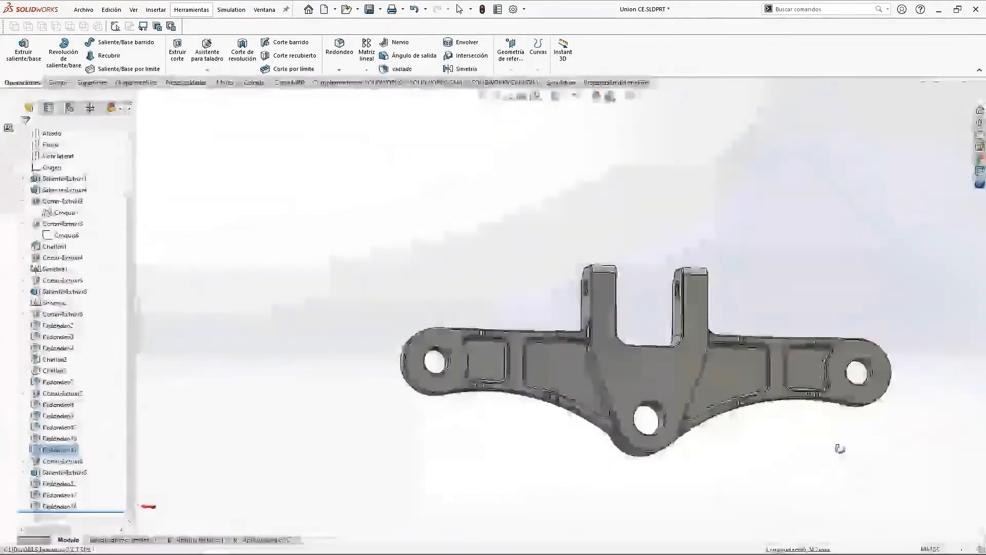
Step: Examine the von Mises stress plot of Análisis estático 1 around the arm pockets, ribs and central hole
middle_click_drag(841, 456, 878, 455)
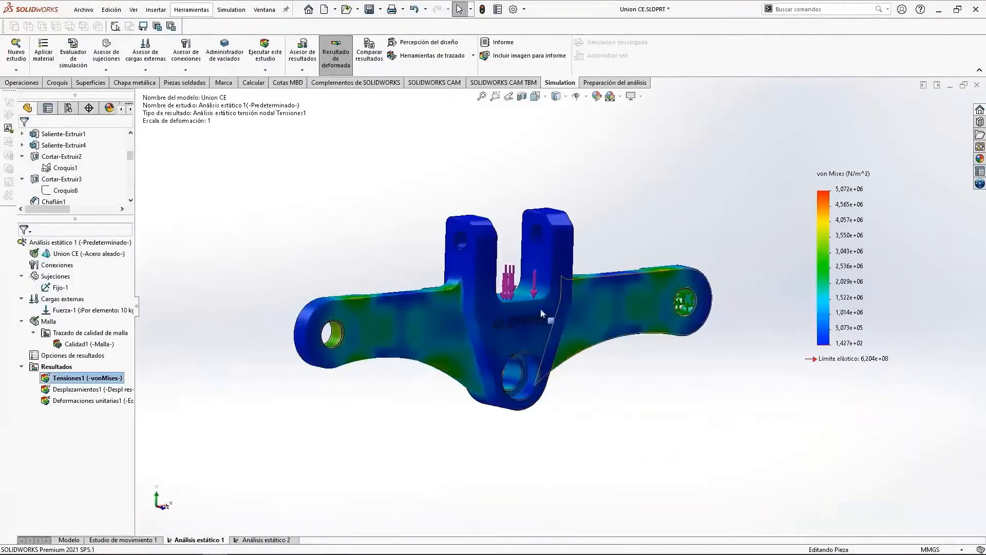
scroll(448, 346, "down", 5)
middle_click_drag(448, 346, 314, 313)
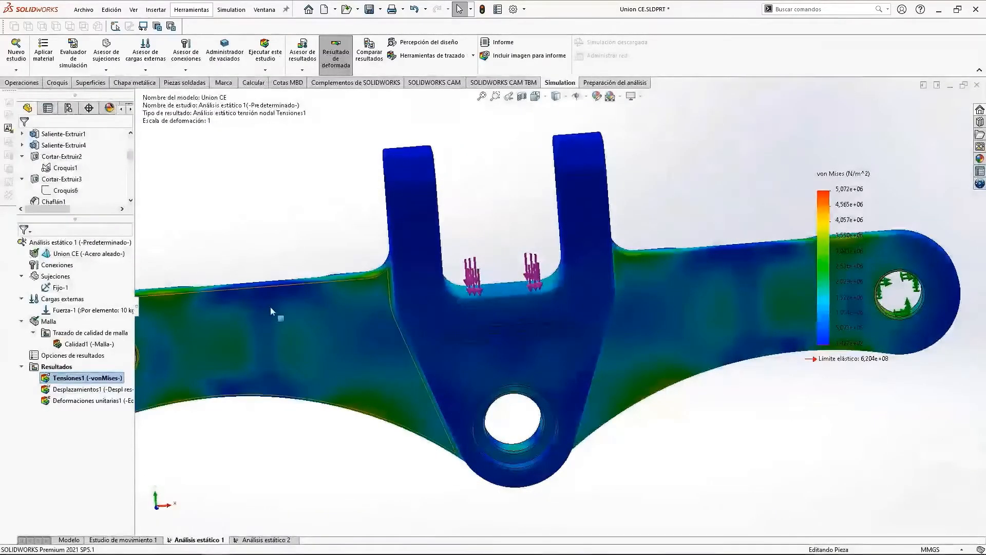
scroll(563, 301, "up", 3)
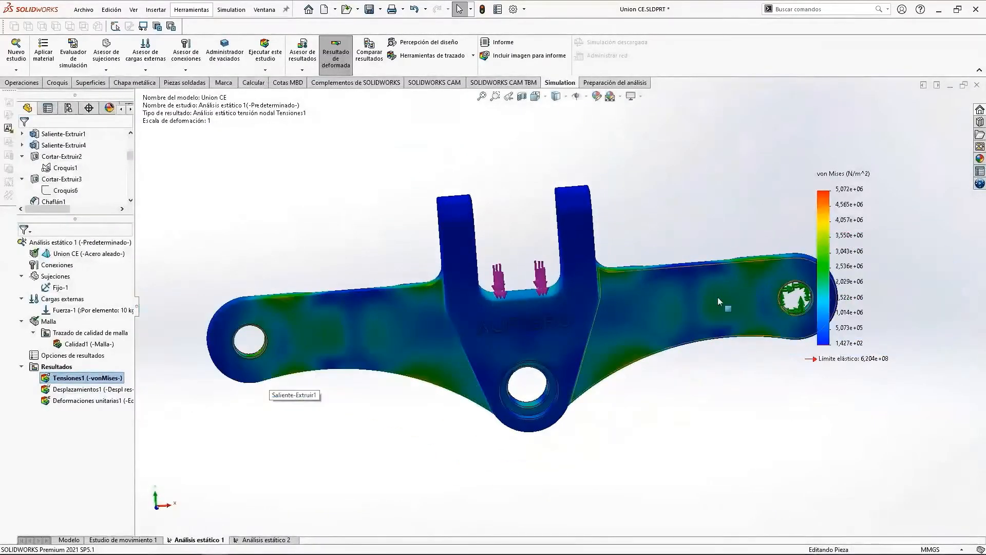
middle_click_drag(400, 392, 518, 373)
scroll(282, 287, "down", 6)
scroll(523, 341, "down", 2)
scroll(565, 385, "up", 6)
scroll(579, 341, "down", 8)
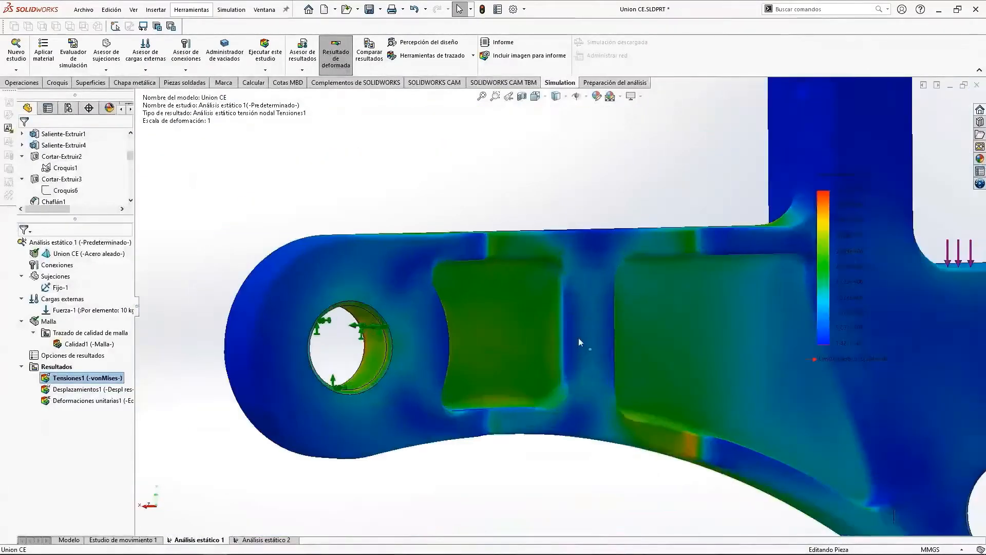
scroll(745, 537, "down", 1)
scroll(705, 454, "up", 8)
scroll(786, 349, "down", 5)
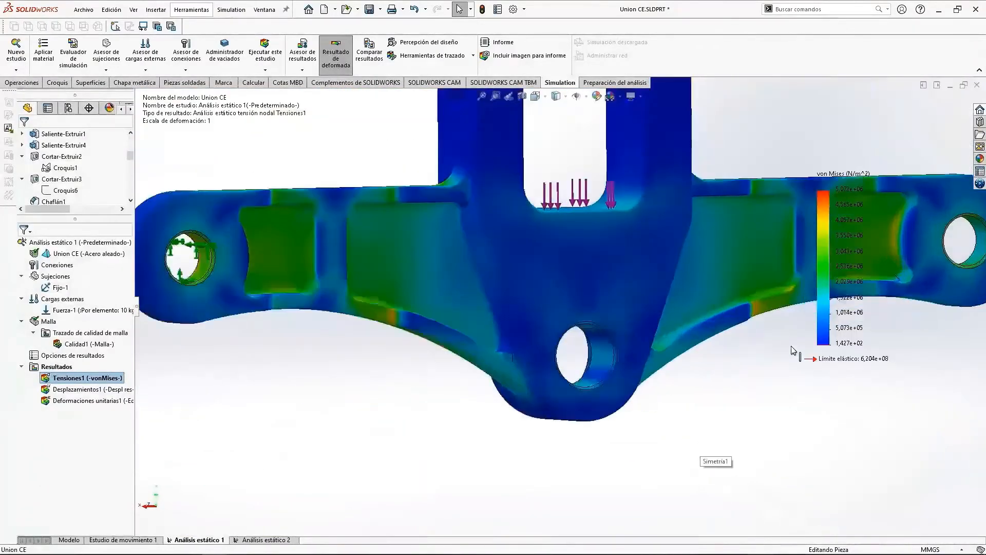
scroll(727, 308, "down", 3)
scroll(571, 333, "down", 2)
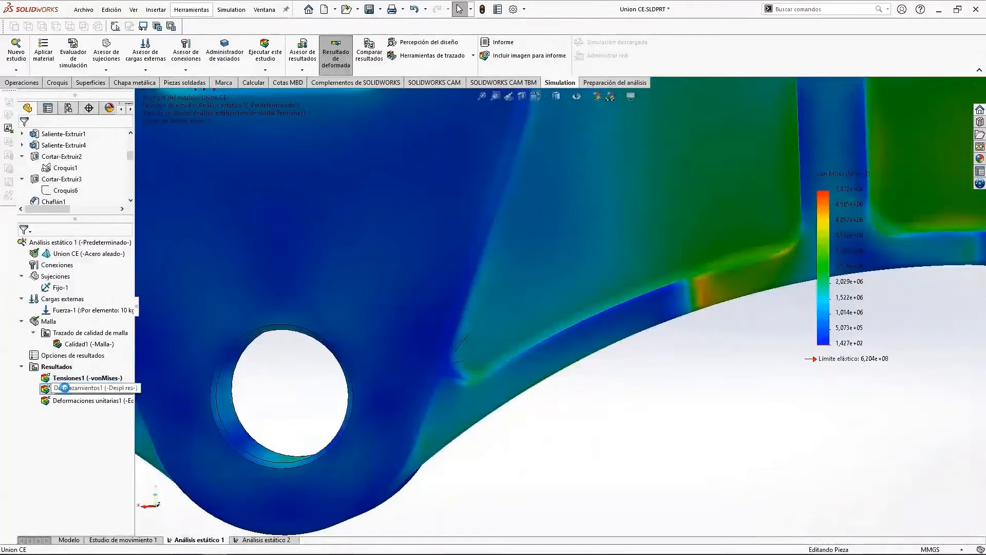
Step: Review the displacement plot and the unit strain plot of Análisis estático 1
scroll(557, 400, "up", 8)
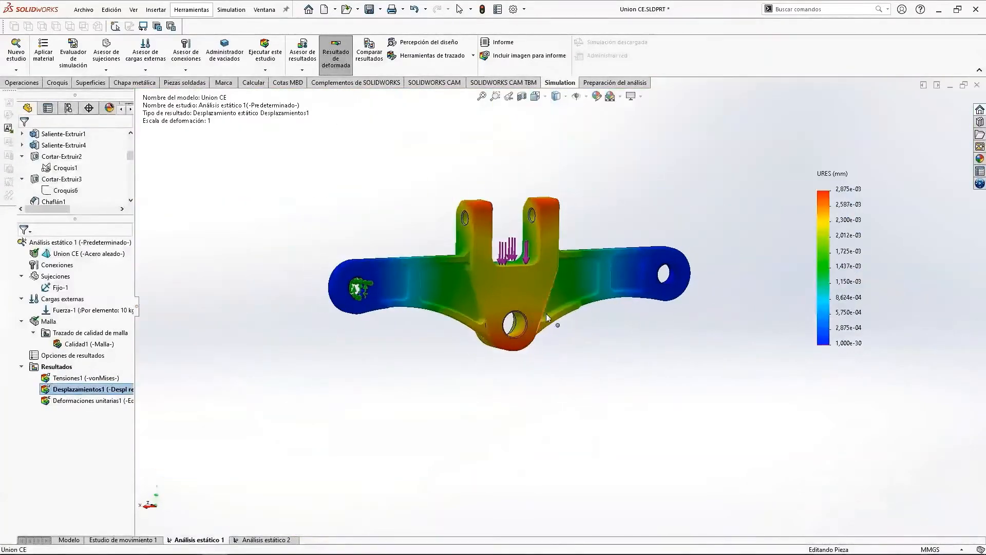
scroll(550, 281, "down", 3)
double_click(65, 404)
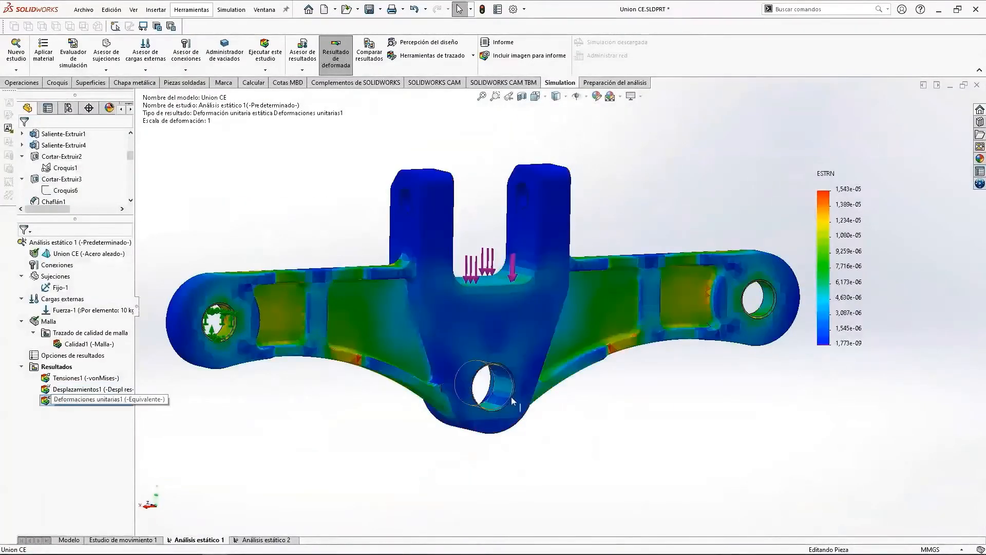
Step: Return to the model and inspect the Redondeo10 pocket floor fillet's definition, leaving it without changes
left_click(68, 539)
left_click(60, 438)
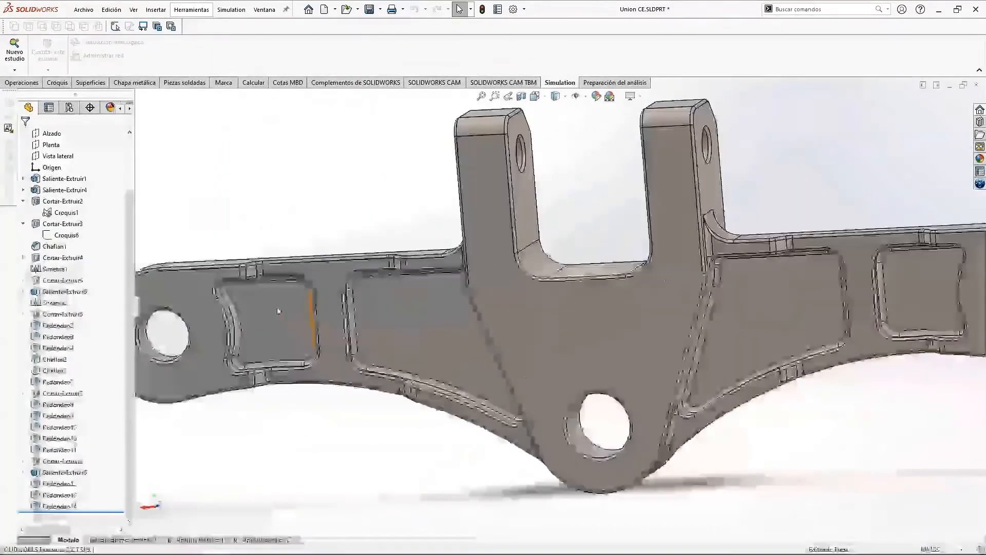
left_click(62, 407)
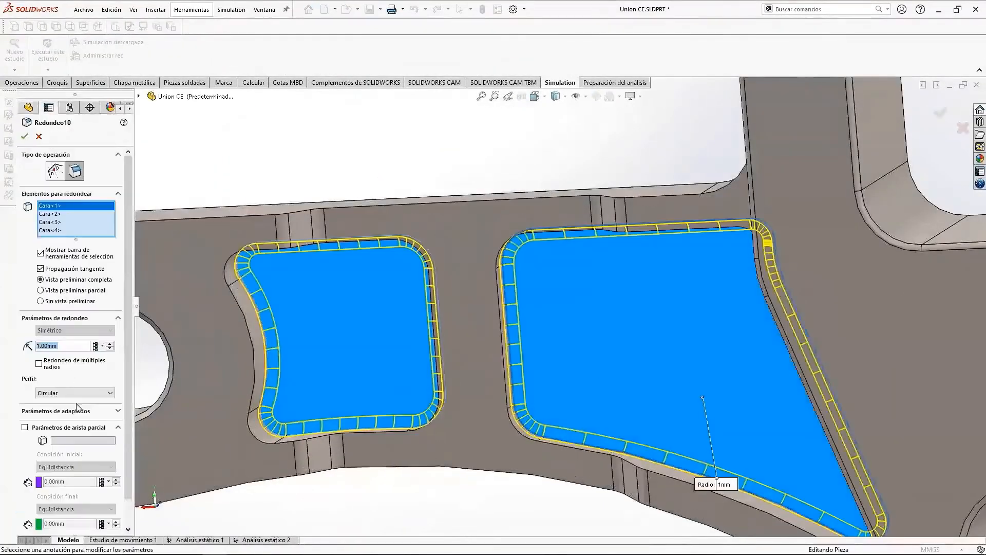
middle_click_drag(446, 451, 422, 256)
left_click(39, 136)
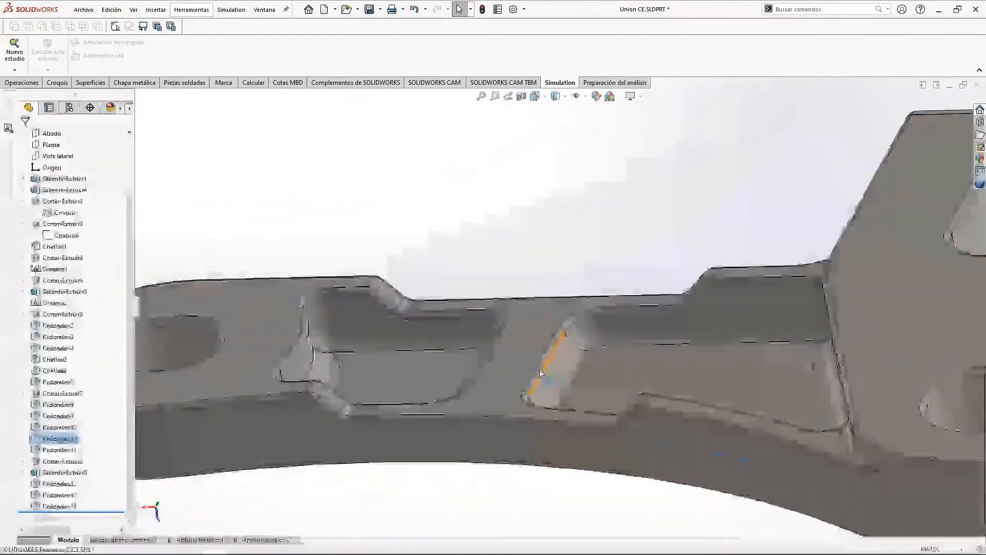
Step: Set the depth of the Cortar-Extruir5 arm pocket cut to 4 mm
middle_click_drag(458, 383, 439, 354)
left_click(62, 282)
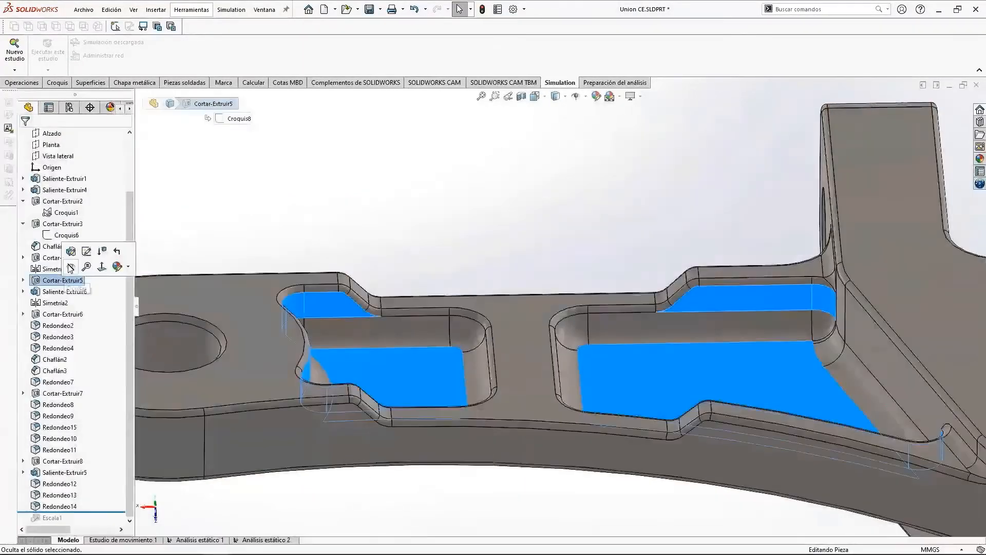
left_click(72, 251)
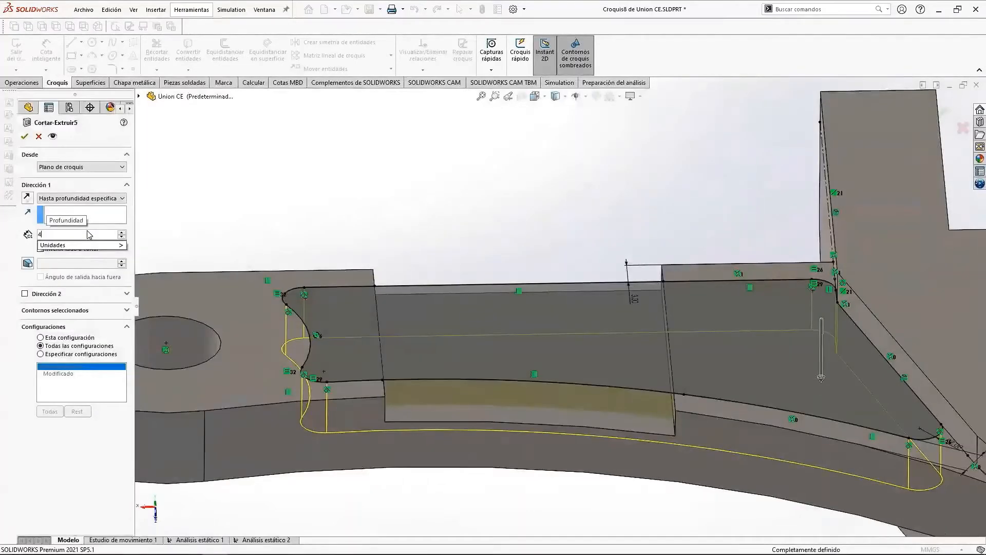
type("4")
key("Return")
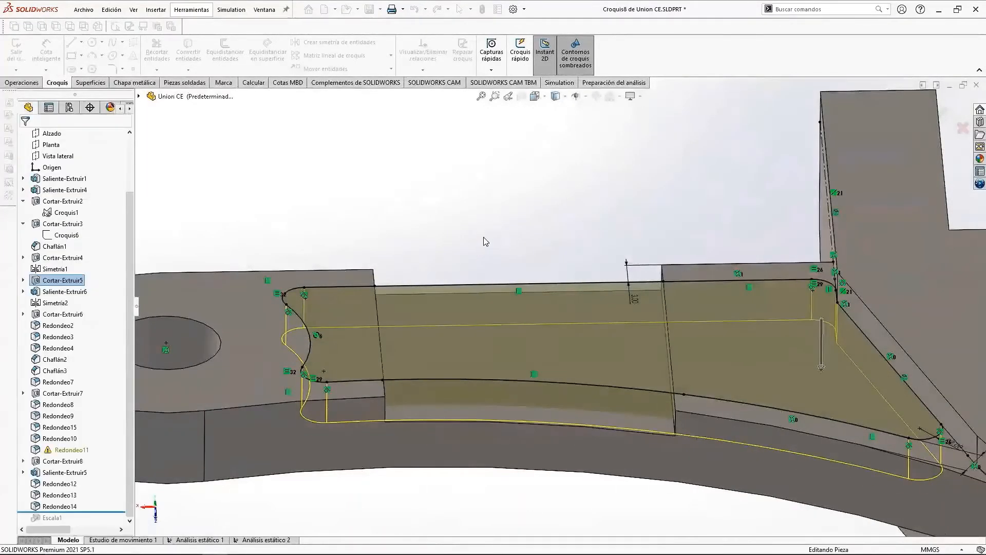
Step: Inspect the Redondeo10 pocket floor fillet's faces and radius, leaving the definition as it is
middle_click_drag(470, 354, 434, 342)
left_click(60, 439)
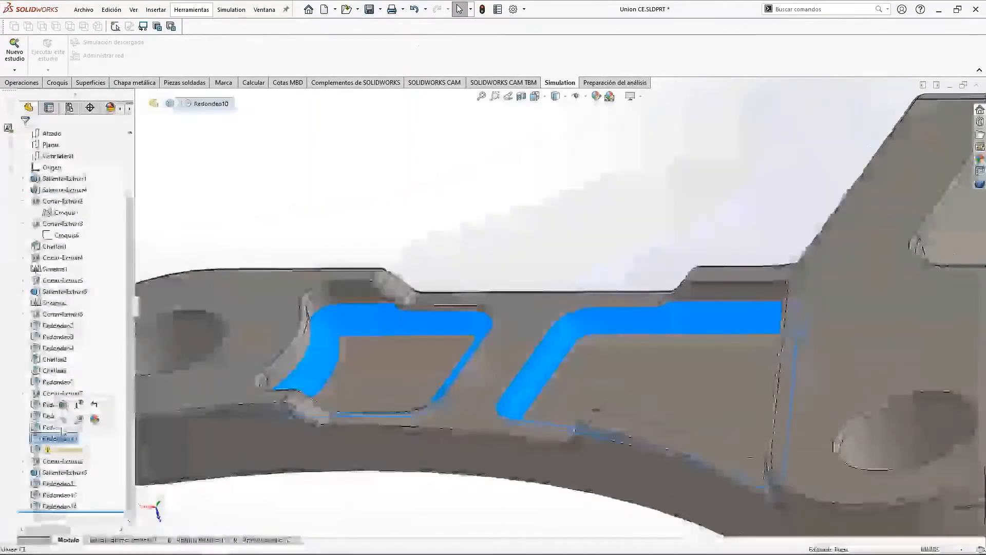
left_click(62, 404)
key("Return")
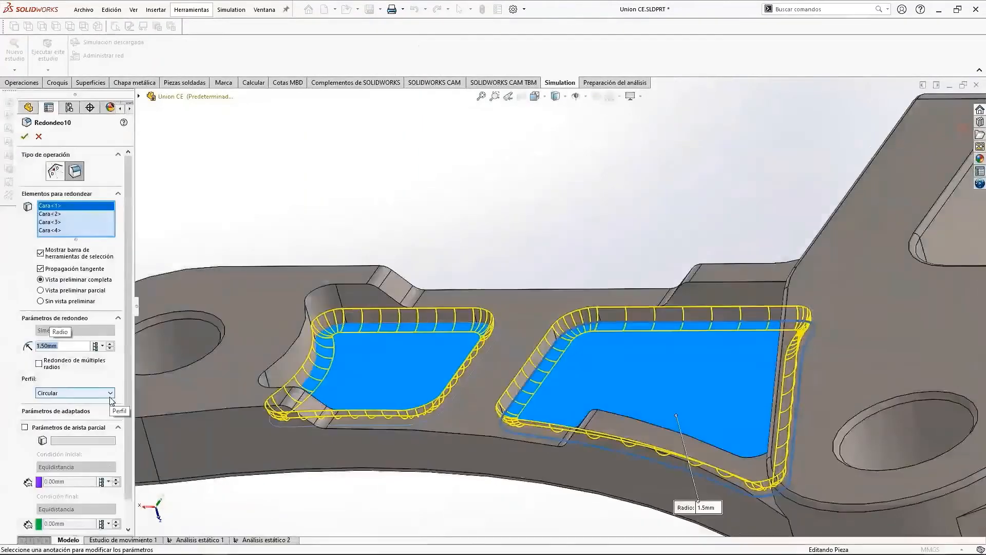
scroll(556, 369, "up", 2)
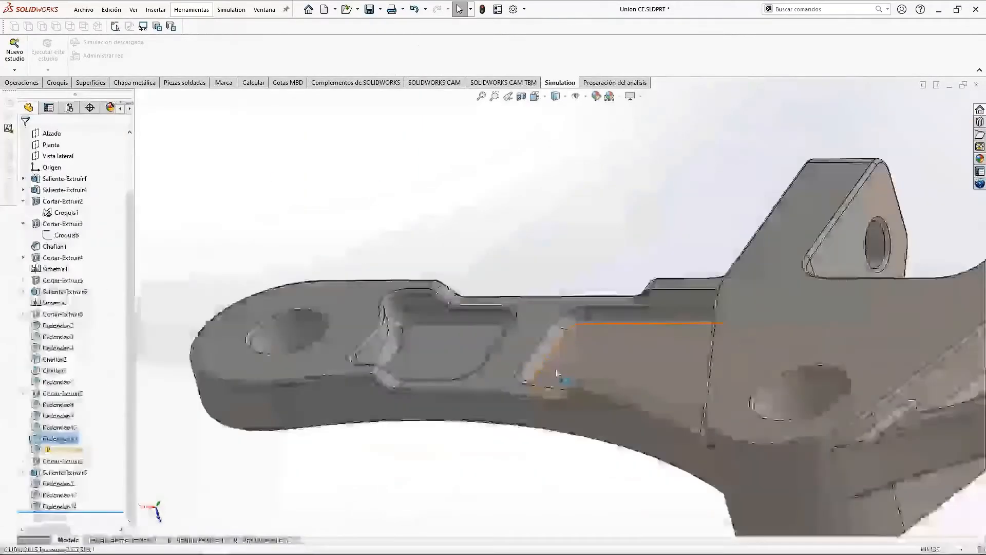
Step: Inspect the arm's recess, pockets and flagged Redondeo11 fillet against the cut features that shape them
middle_click_drag(557, 371, 556, 349)
scroll(549, 337, "down", 2)
left_click(533, 314)
left_click(49, 224)
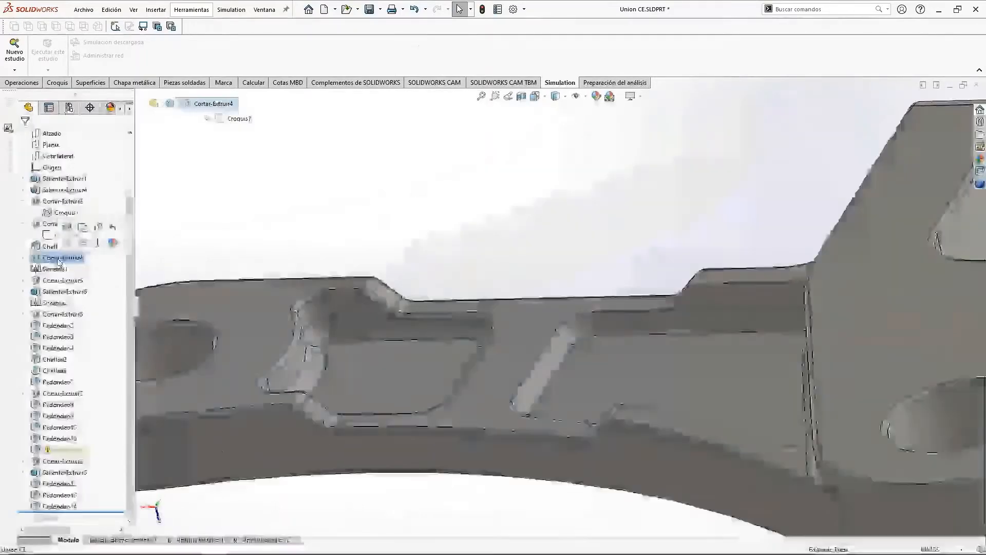
scroll(187, 319, "up", 5)
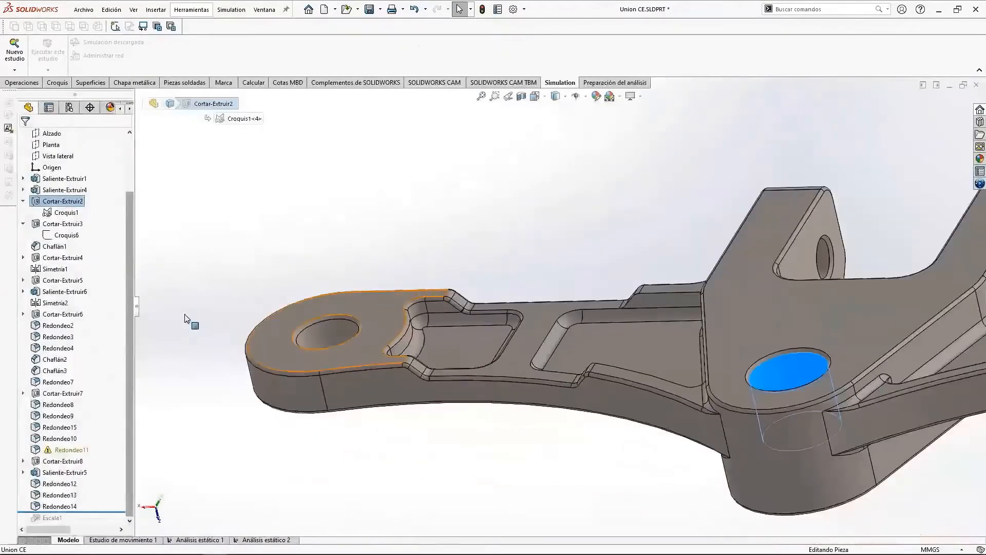
left_click(72, 449)
scroll(843, 390, "up", 4)
scroll(785, 327, "down", 4)
middle_click_drag(784, 328, 282, 421)
Step: Edit Croquis7 of Cortar-Extruir4 and set the arm recess rectangle's height to 4.5 mm
left_click(368, 267)
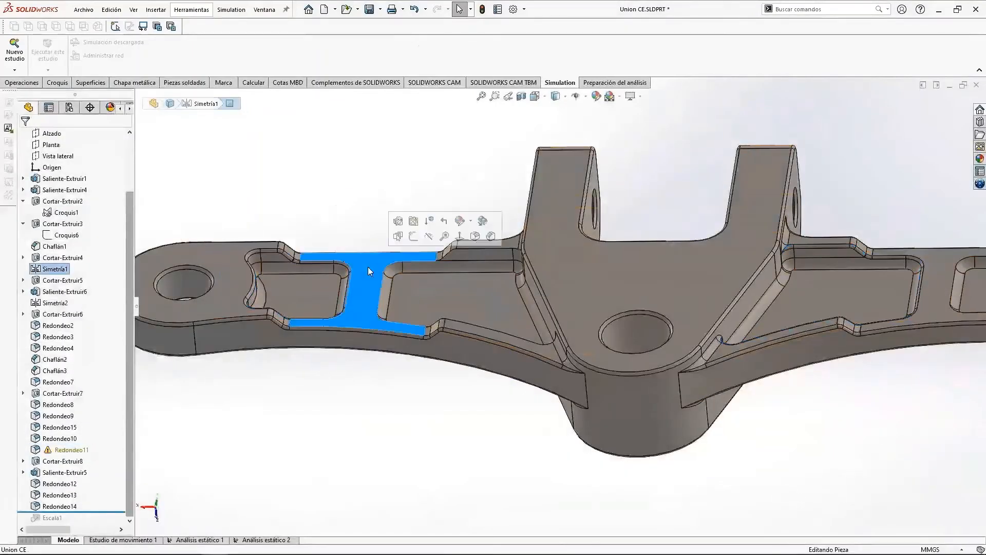
left_click(57, 258)
left_click(23, 258)
double_click(57, 269)
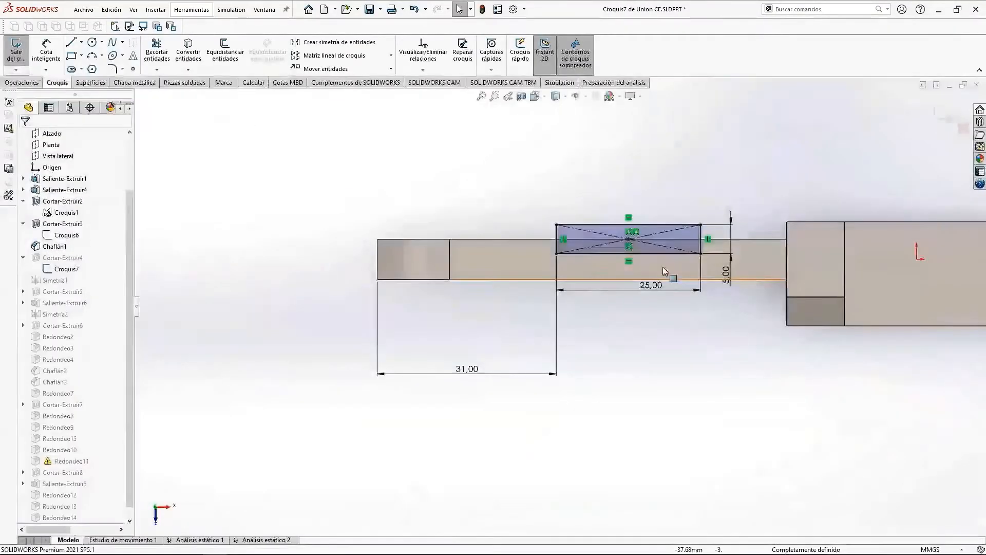
double_click(797, 308)
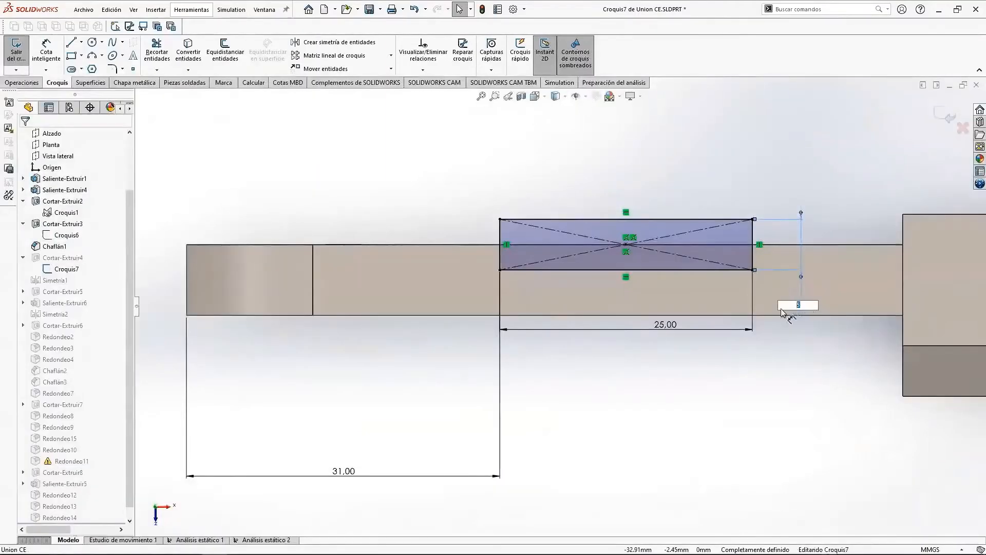
type("4.5")
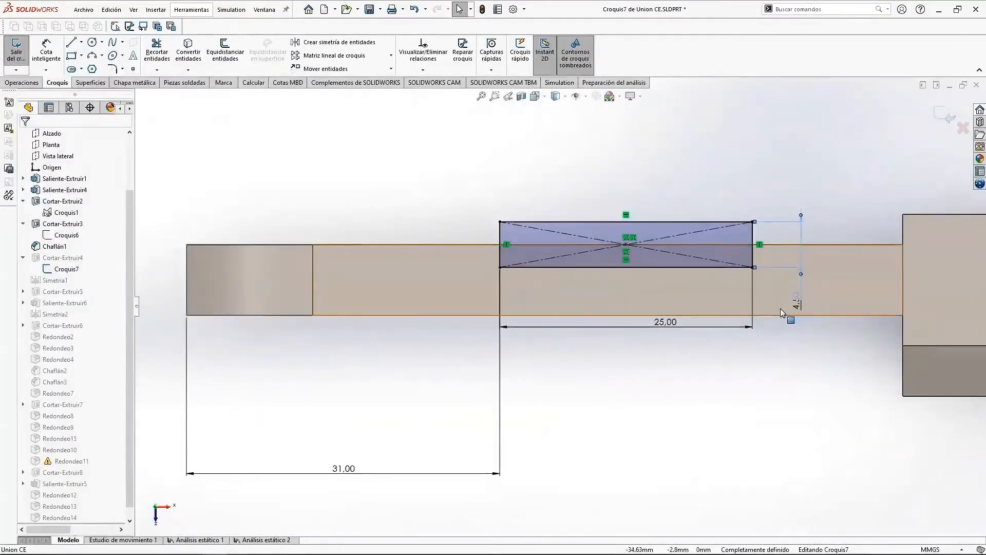
left_click(945, 115)
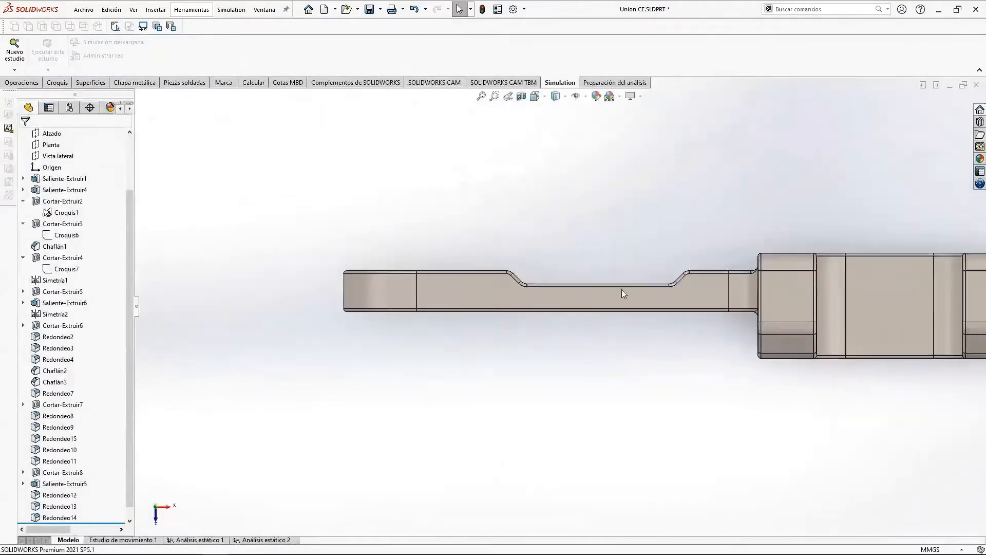
Step: Set the radius of the Redondeo7 fillet at the arm's stepped recess corners to 2 mm
middle_click_drag(633, 335, 653, 305)
scroll(642, 333, "down", 6)
left_click(474, 309)
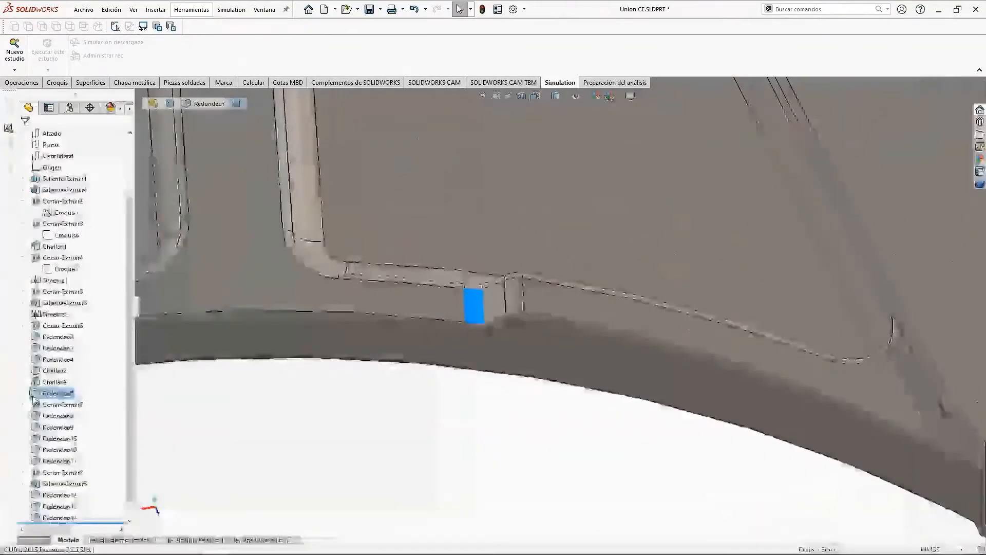
left_click(484, 391)
left_click(75, 444)
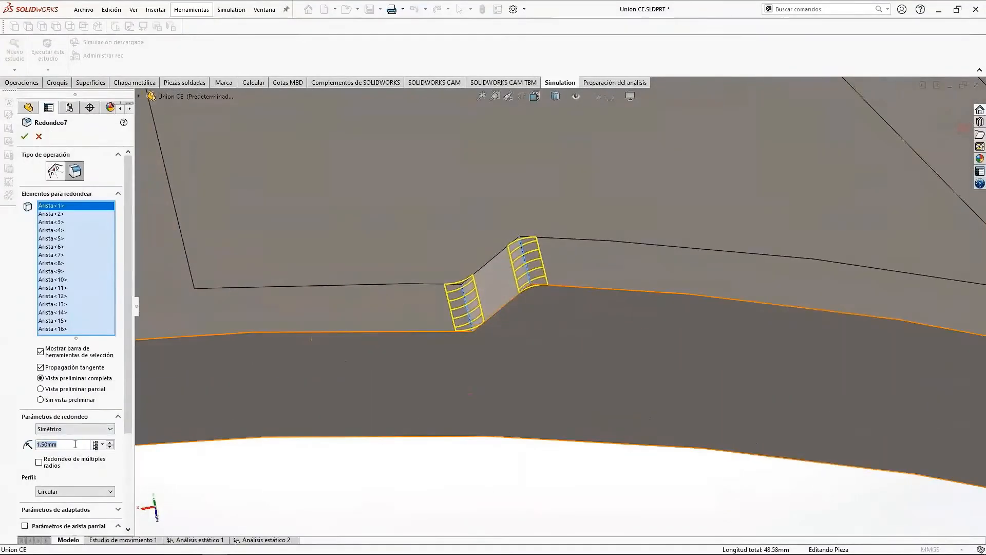
type("2")
key("Return")
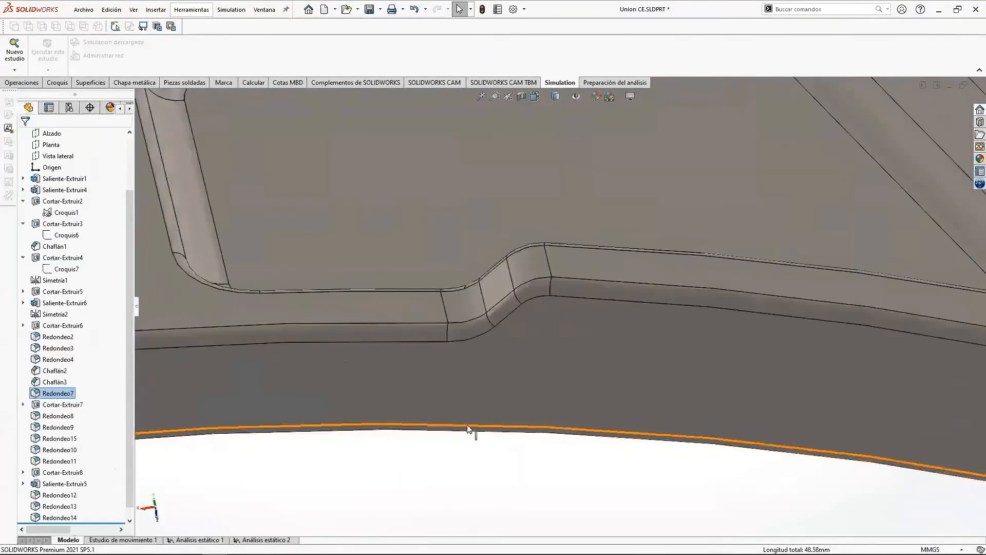
Step: Show the von Mises stress plot of Análisis estático 1 and examine the bracket's front face and central hole
scroll(473, 433, "up", 9)
middle_click_drag(525, 435, 833, 295)
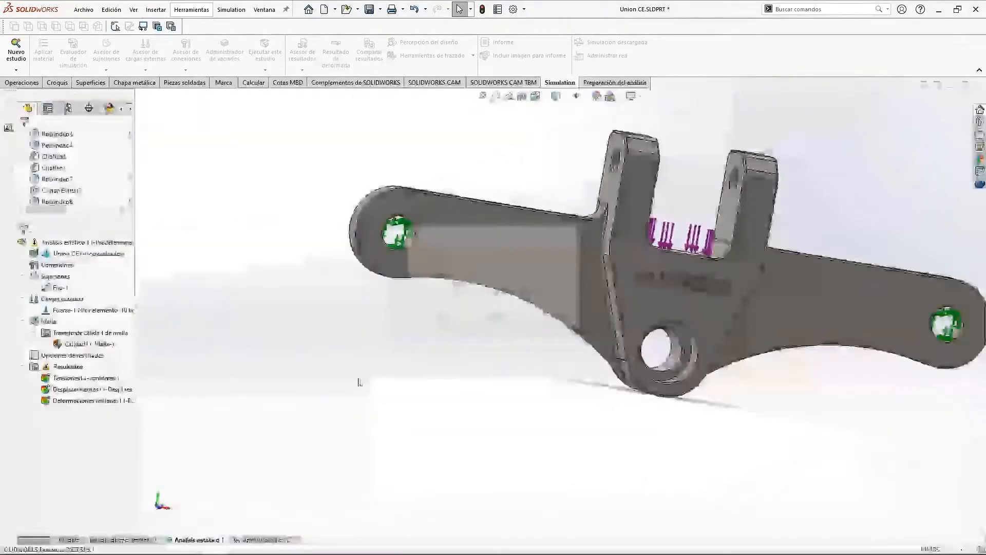
scroll(523, 258, "down", 2)
scroll(524, 257, "up", 3)
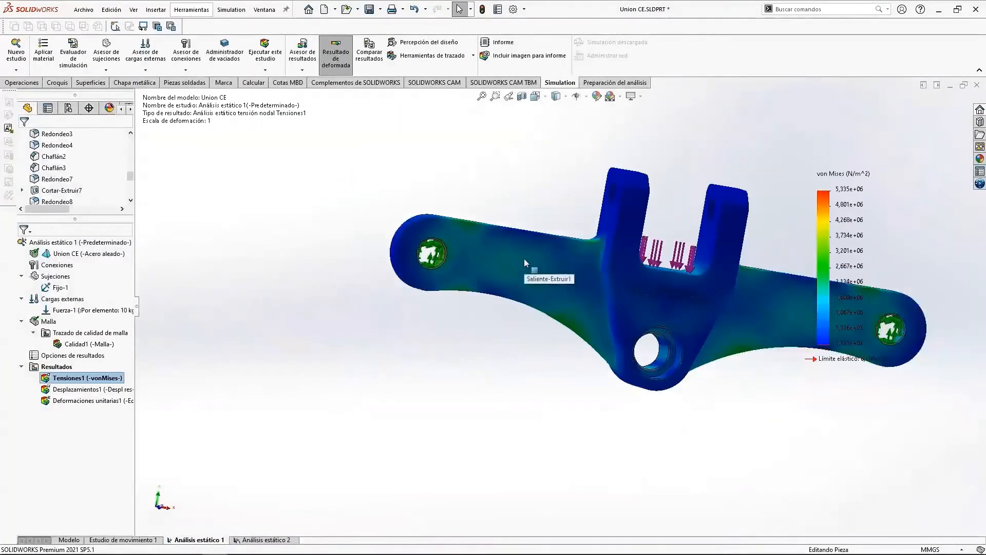
scroll(549, 264, "down", 5)
middle_click_drag(460, 375, 610, 404)
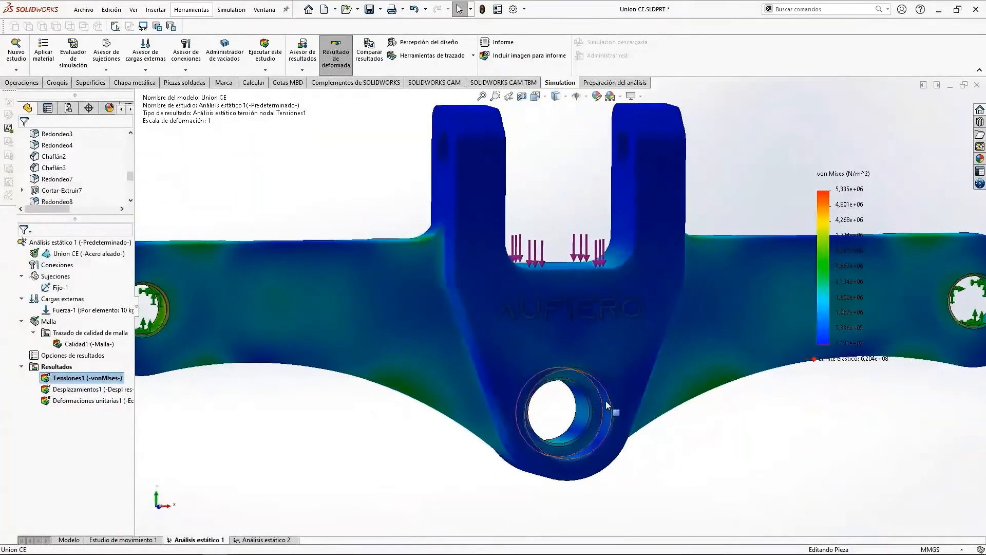
scroll(610, 406, "up", 3)
scroll(529, 356, "down", 3)
scroll(500, 402, "up", 1)
scroll(500, 400, "up", 3)
scroll(439, 354, "down", 6)
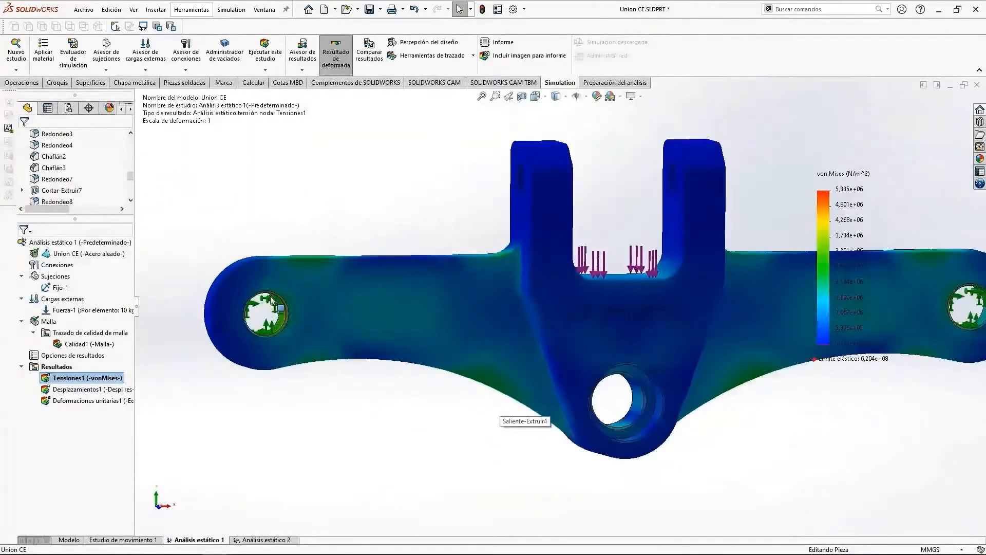
Step: Examine the von Mises stresses on the pocketed side of the arms, around the recess steps and Redondeo10 fillet
middle_click_drag(440, 312, 611, 333)
scroll(519, 378, "up", 5)
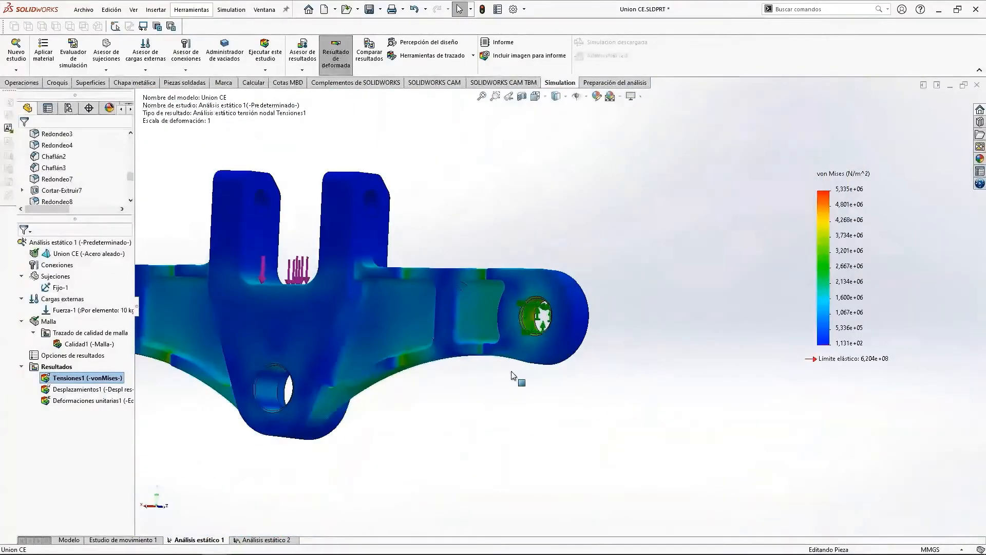
scroll(520, 379, "down", 3)
scroll(465, 364, "up", 3)
scroll(215, 303, "down", 6)
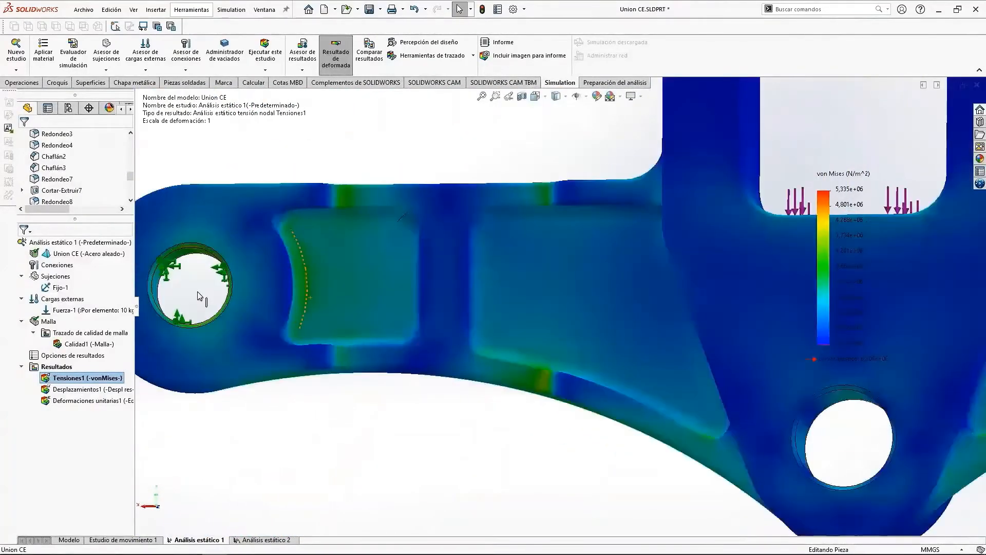
middle_click_drag(244, 289, 436, 220)
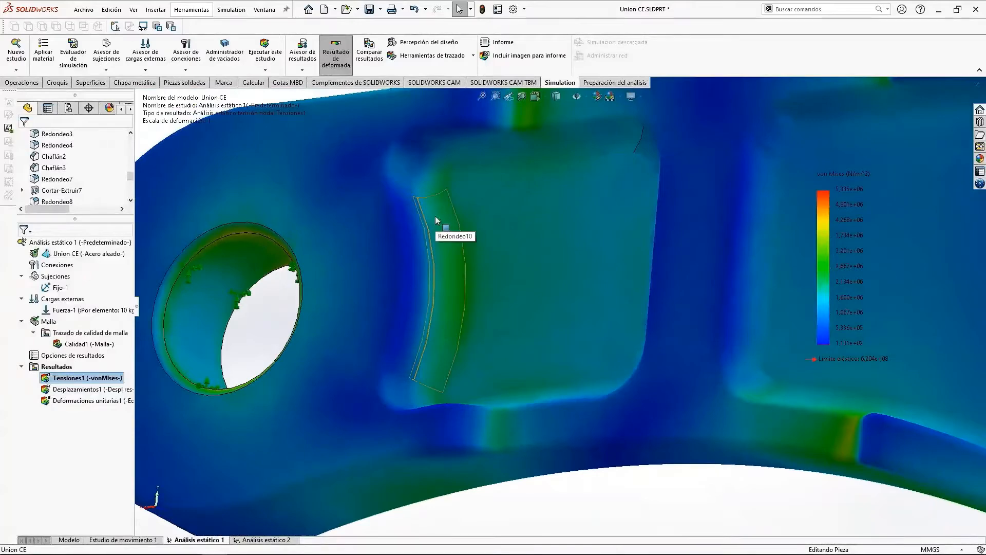
scroll(483, 350, "up", 5)
Step: Examine the von Mises stresses inside the fixed hole at the arm's end and across the whole bracket
double_click(93, 389)
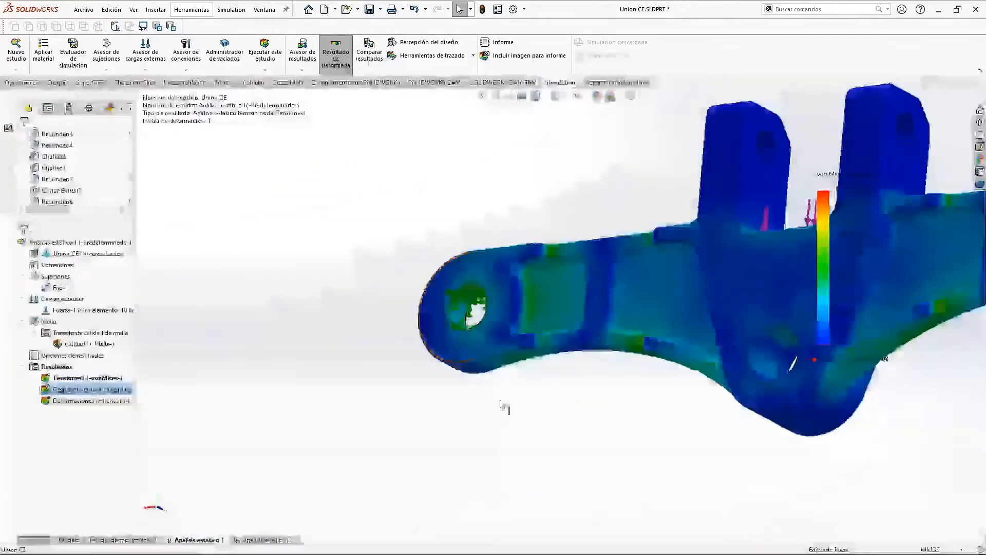
scroll(754, 279, "up", 2)
scroll(754, 279, "down", 3)
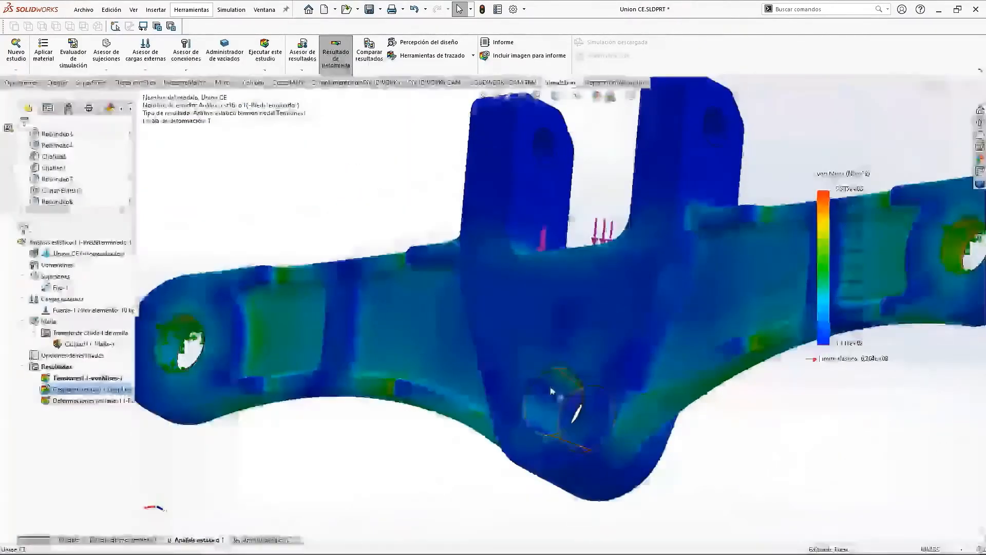
middle_click_drag(551, 391, 767, 452)
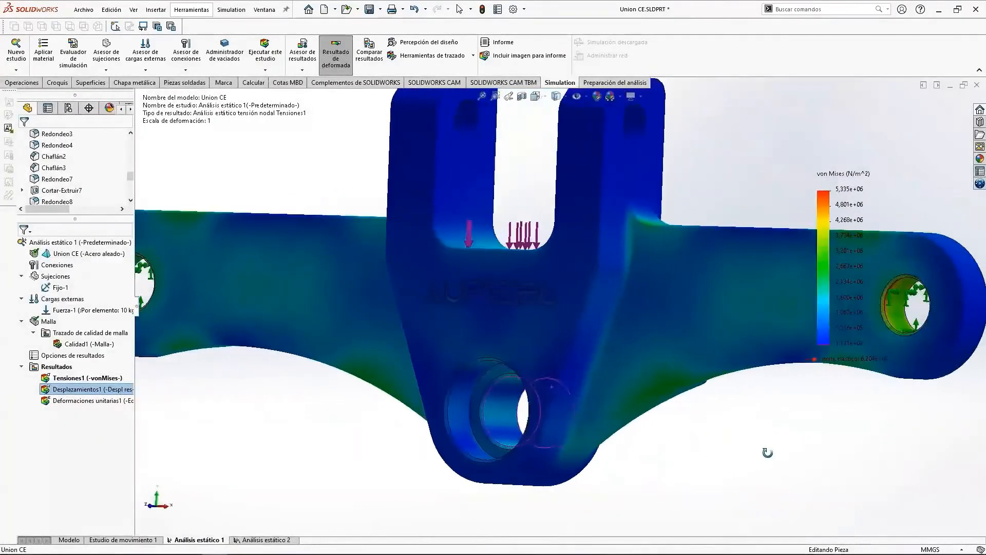
scroll(740, 458, "up", 3)
scroll(735, 307, "down", 8)
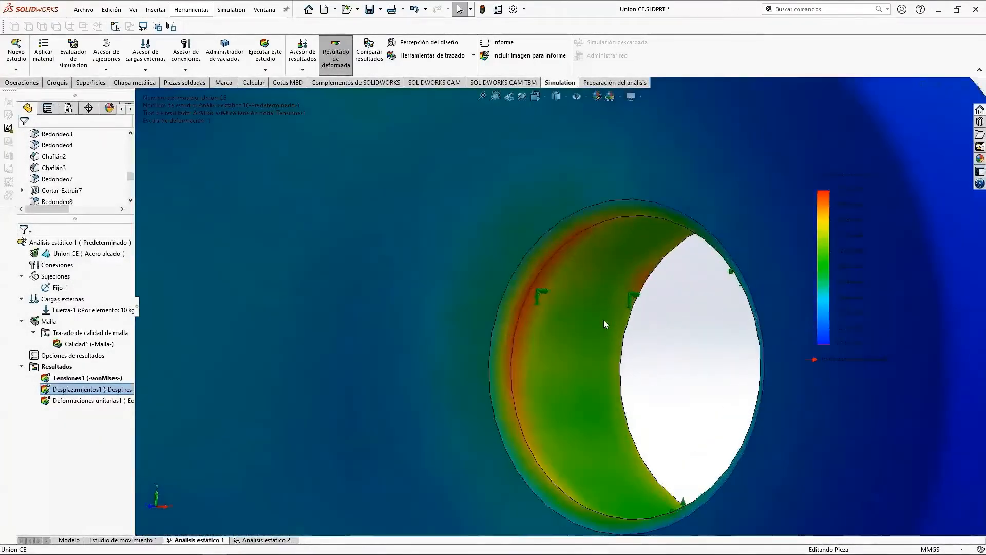
middle_click_drag(603, 319, 592, 297)
scroll(591, 298, "up", 6)
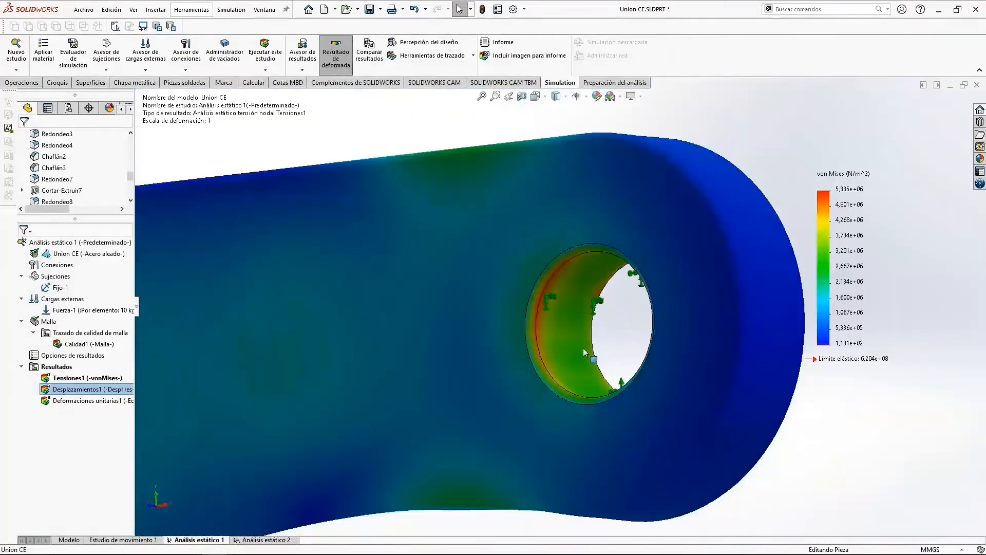
key("f")
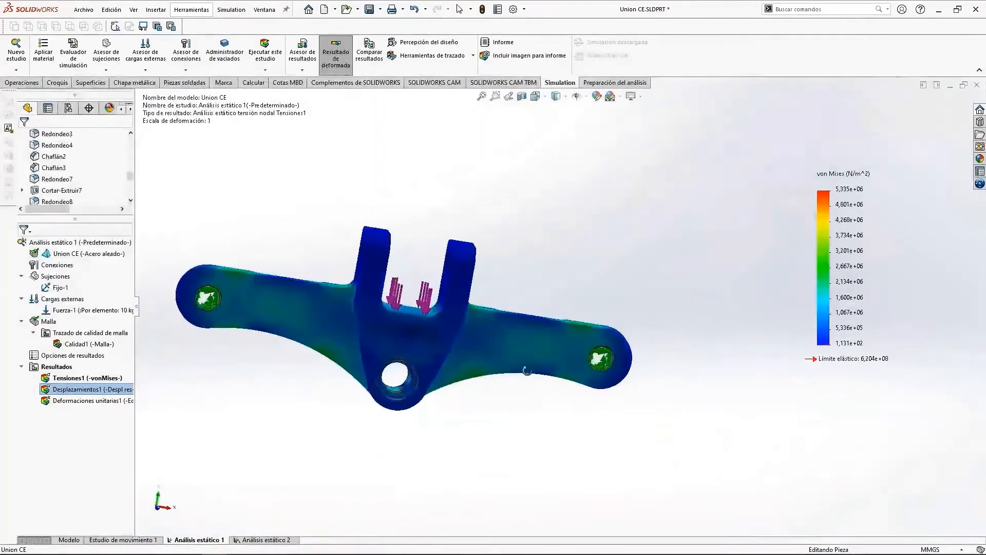
middle_click_drag(527, 370, 548, 407)
middle_click_drag(521, 372, 460, 400)
scroll(460, 401, "up", 4)
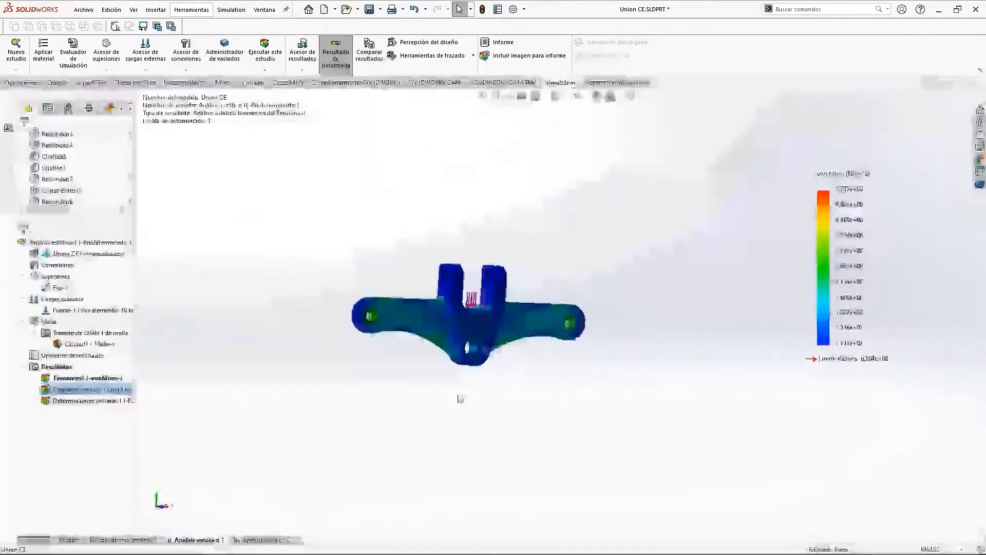
scroll(441, 313, "down", 6)
middle_click_drag(442, 313, 488, 316)
Step: Switch to Análisis estático 2 and examine its von Mises stress plot around the lugs, loaded slot, lettering and arms
left_click(265, 539)
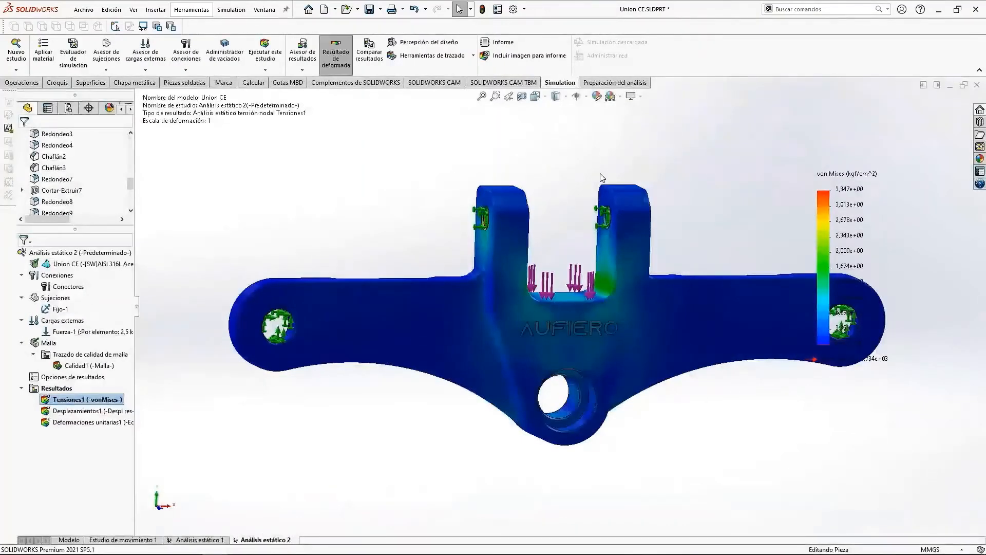
scroll(665, 378, "down", 5)
middle_click_drag(577, 272, 598, 294)
scroll(599, 293, "up", 5)
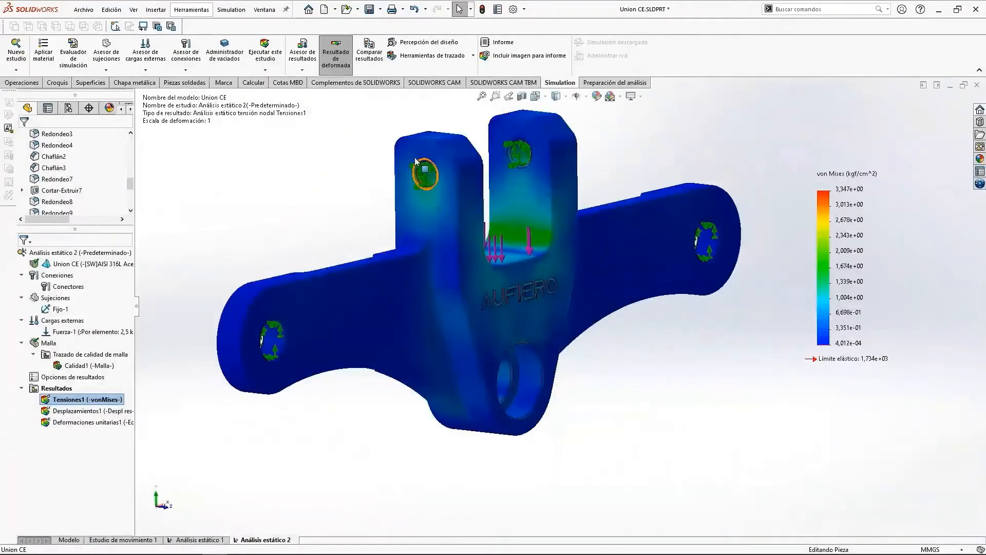
middle_click_drag(547, 259, 702, 280)
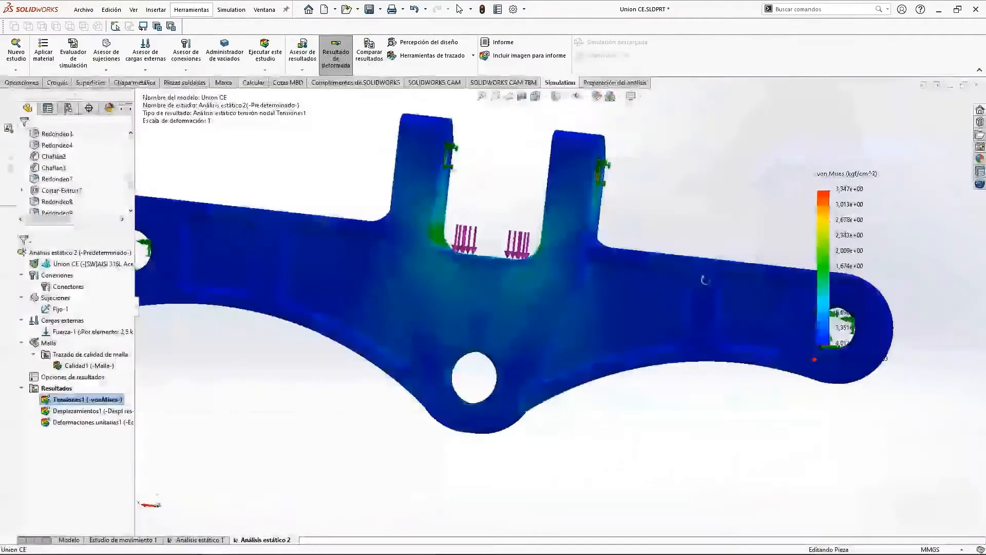
scroll(702, 280, "up", 4)
scroll(500, 299, "down", 4)
middle_click_drag(499, 299, 667, 316)
scroll(668, 315, "up", 5)
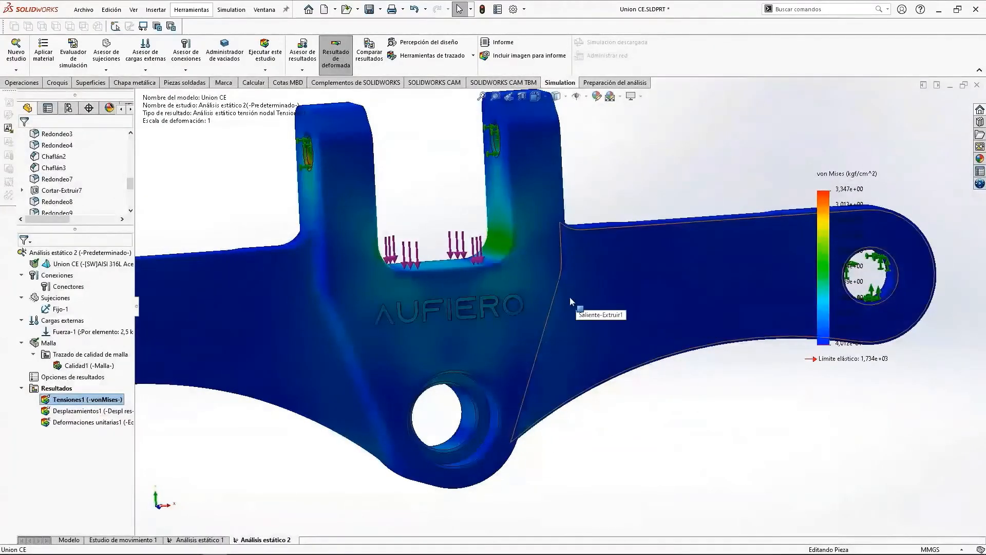
scroll(514, 308, "up", 3)
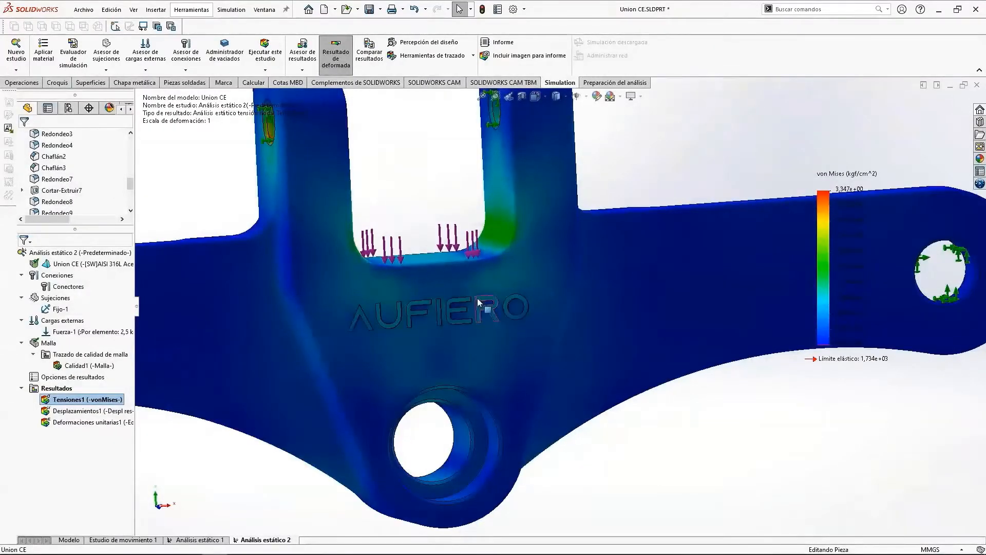
Step: Show the displacement and strain plots of Análisis estático 2 and examine them across the whole bracket
scroll(489, 296, "down", 8)
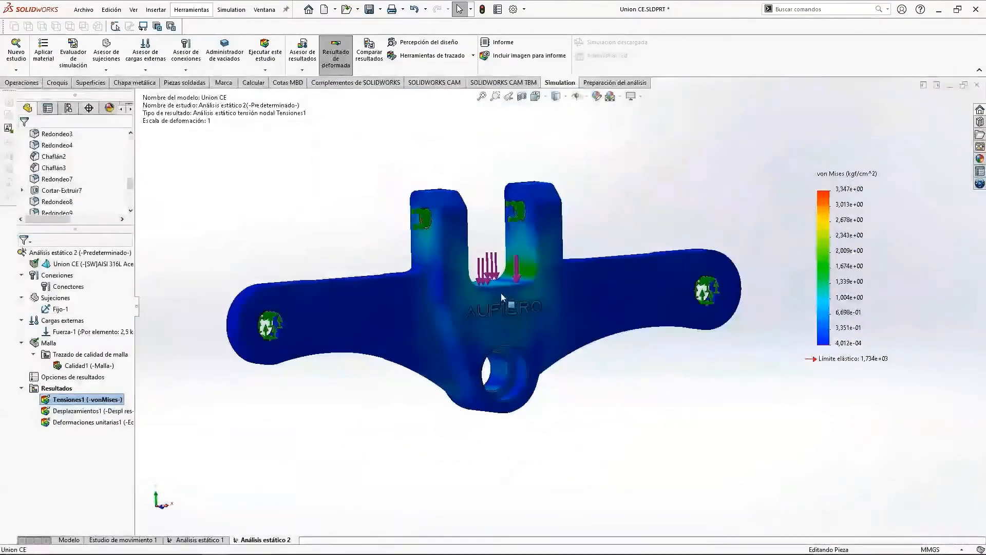
double_click(65, 413)
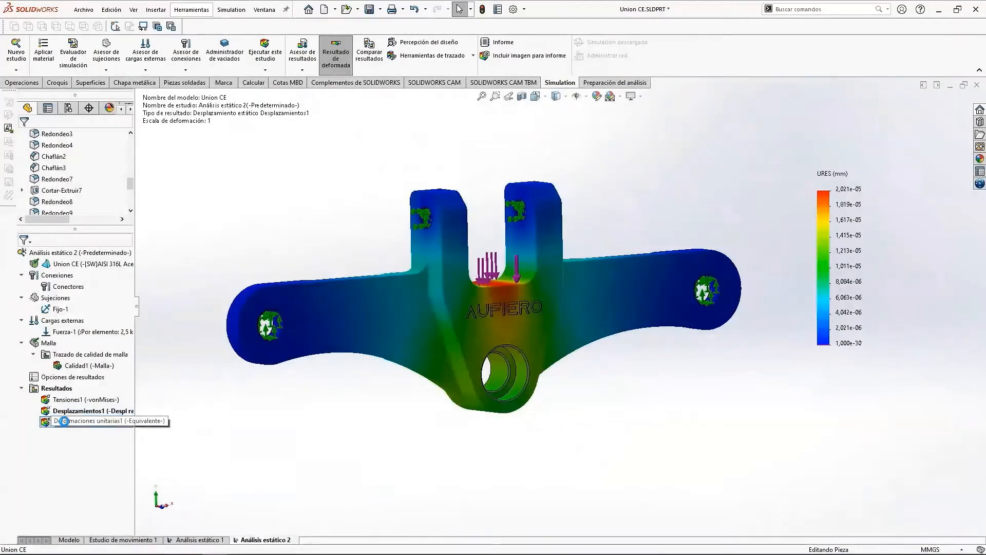
double_click(64, 420)
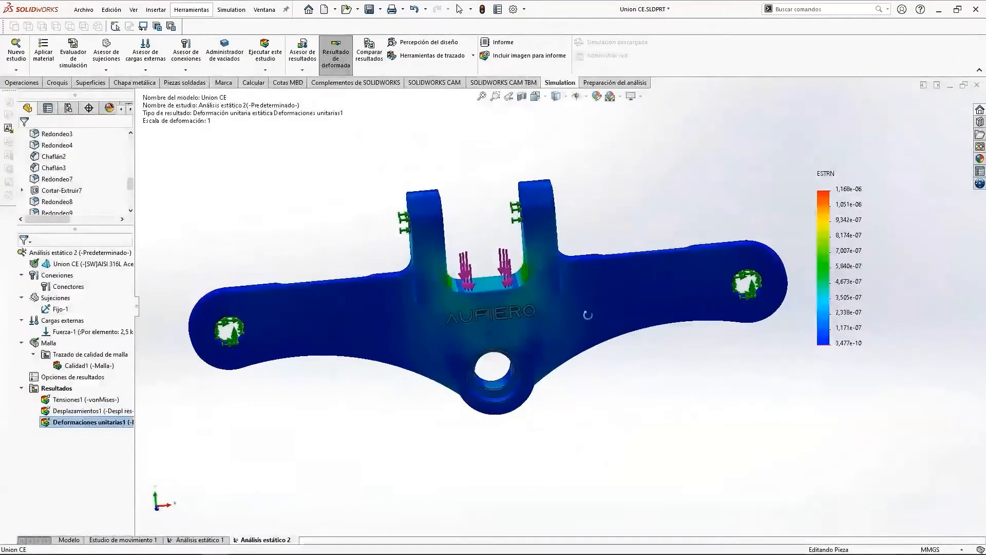
scroll(502, 266, "up", 3)
scroll(247, 325, "down", 2)
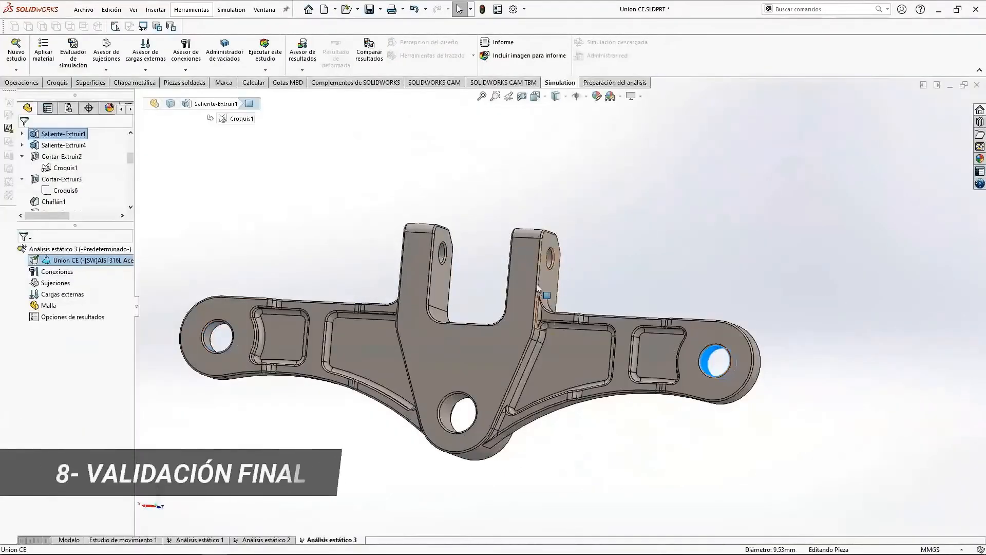
Step: Start a fixed-geometry fixture in Análisis estático 3 and select the hole faces of both lugs
scroll(504, 252, "up", 3)
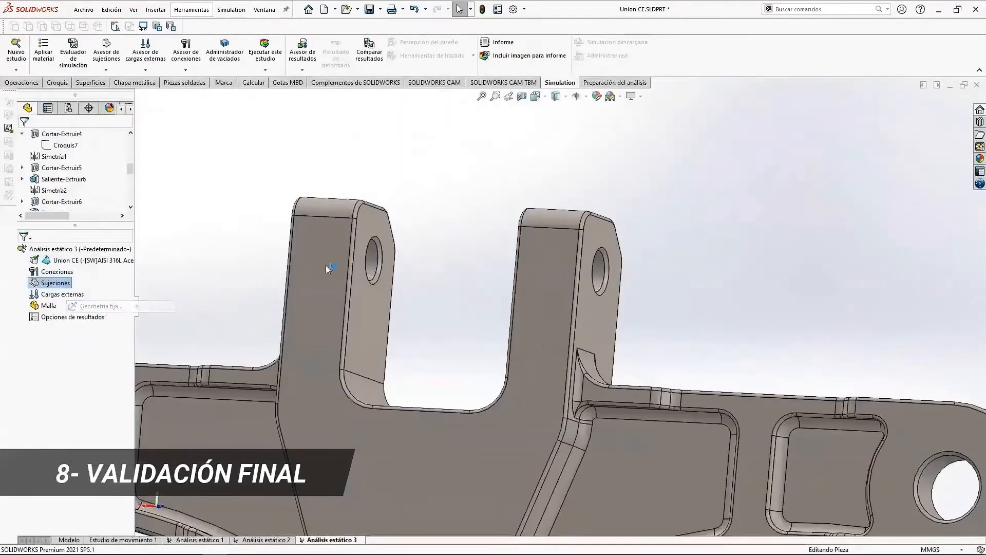
left_click(372, 261)
left_click(599, 272)
Step: Add the hole faces at both arm ends to the fixed-geometry fixture and apply it
scroll(562, 301, "down", 4)
scroll(654, 371, "up", 6)
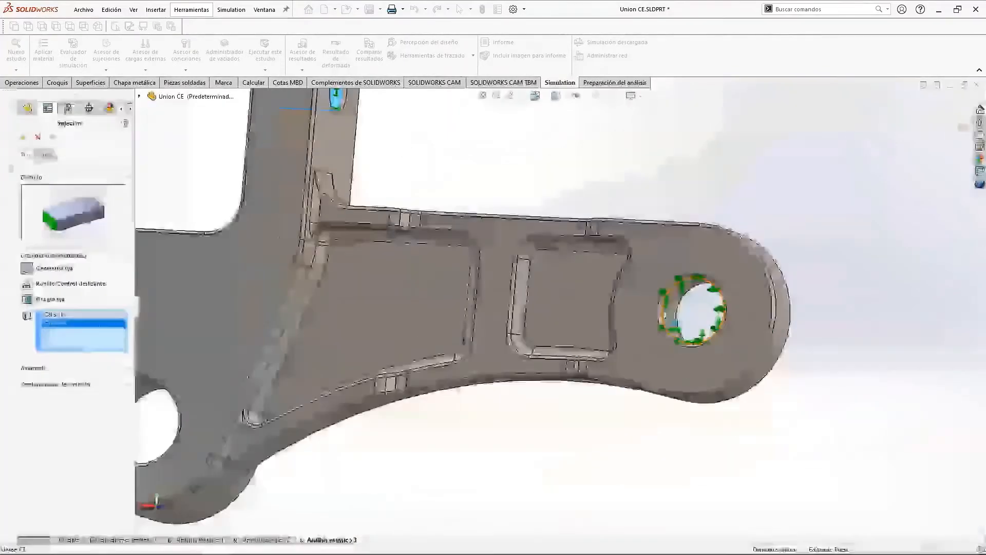
left_click(669, 311)
scroll(567, 307, "down", 4)
middle_click_drag(184, 282, 372, 296, "ctrl")
scroll(267, 296, "up", 5)
left_click(437, 302)
scroll(427, 309, "down", 6)
middle_click_drag(318, 332, 202, 241)
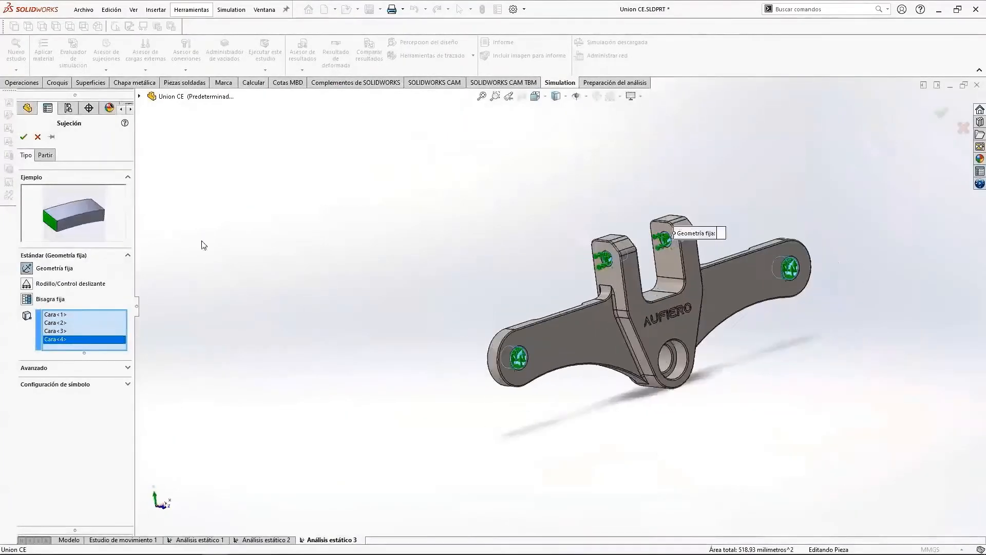
left_click(24, 137)
Step: Start a normal force load and select the faces around the end holes on the pocketed side of both arms
right_click(66, 305)
left_click(89, 75)
scroll(615, 297, "up", 3)
left_click(578, 354)
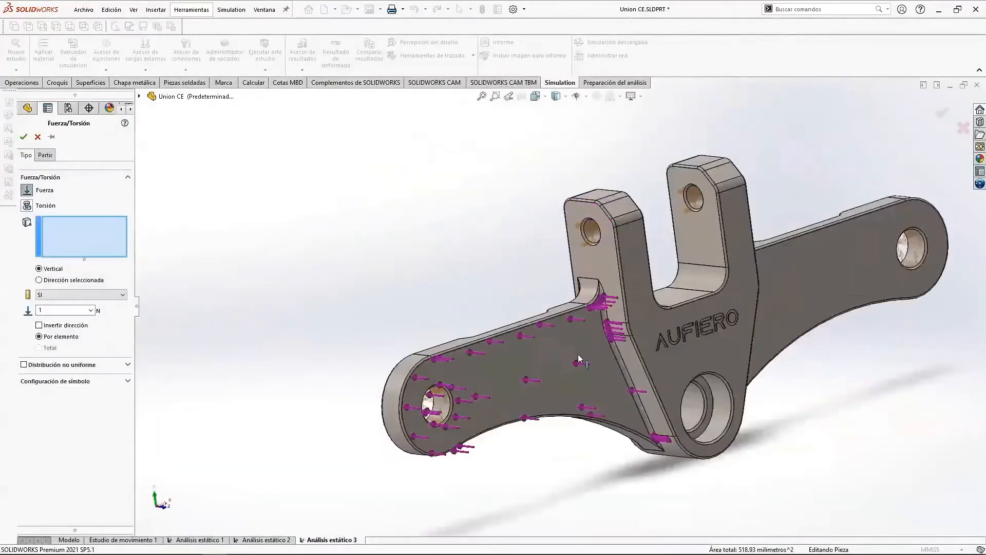
middle_click_drag(578, 355, 720, 355)
left_click(611, 384)
scroll(612, 378, "down", 5)
scroll(447, 297, "up", 5)
left_click(458, 280)
Step: Set the arm-end force to 10 kgf per item in Metric (G) units and apply it
scroll(458, 287, "down", 4)
middle_click_drag(624, 348, 555, 350)
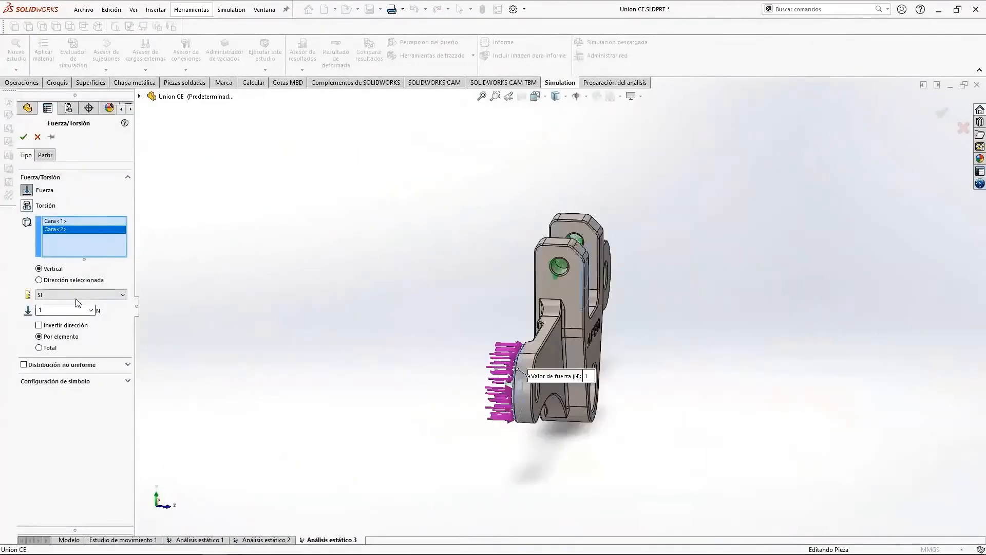
left_click(77, 294)
type("10")
scroll(617, 381, "down", 3)
middle_click_drag(825, 408, 654, 498)
left_click(23, 137)
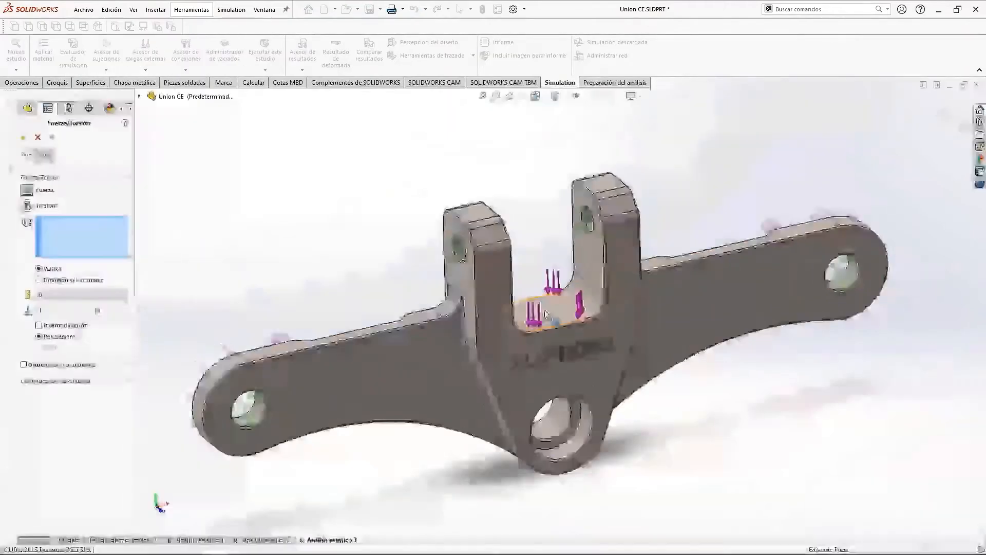
Step: Apply a normal force of 20 kgf to the flat bottom face of the slot between the lugs
left_click(548, 304)
middle_click_drag(701, 329, 648, 337)
left_click(92, 311)
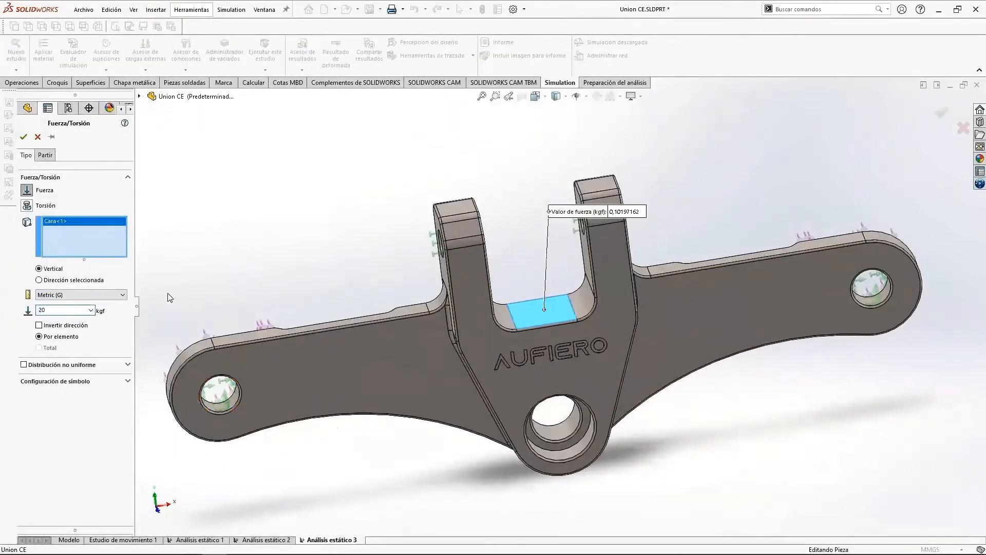
left_click(24, 137)
middle_click_drag(287, 221, 364, 221)
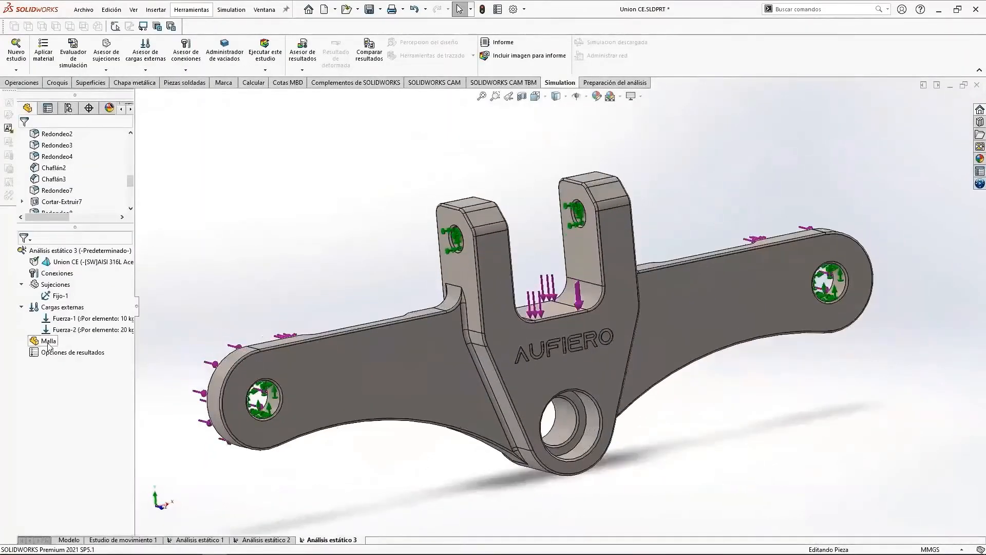
Step: Mesh the part with a standard mesh of 1 mm element size and run Análisis estático 3
right_click(48, 341)
left_click(93, 361)
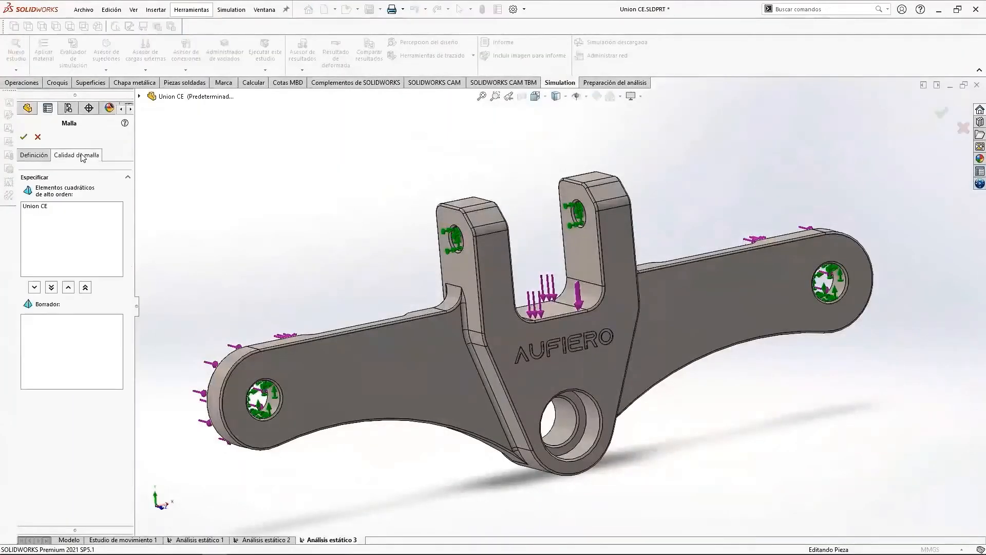
left_click(35, 155)
left_click(24, 257)
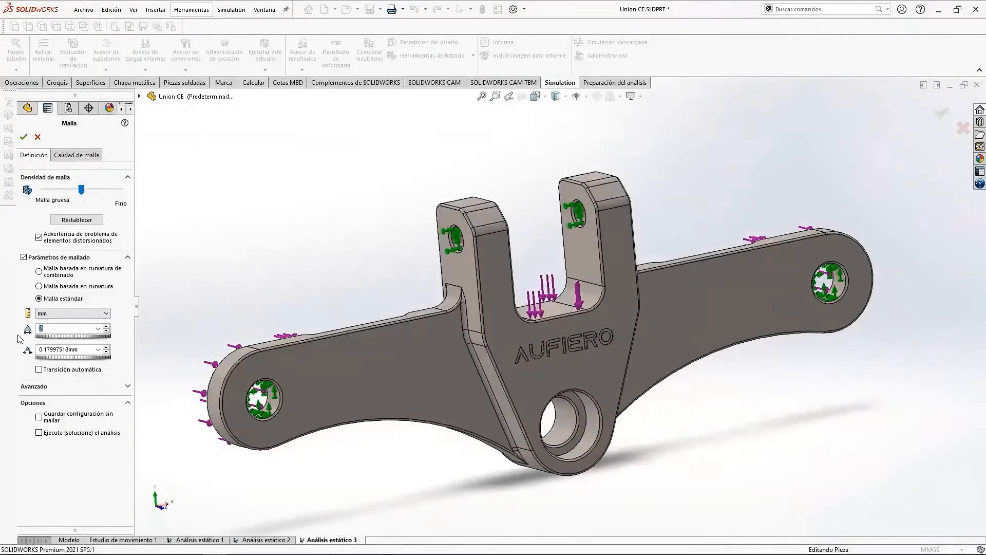
type("1")
left_click(297, 281)
left_click(23, 136)
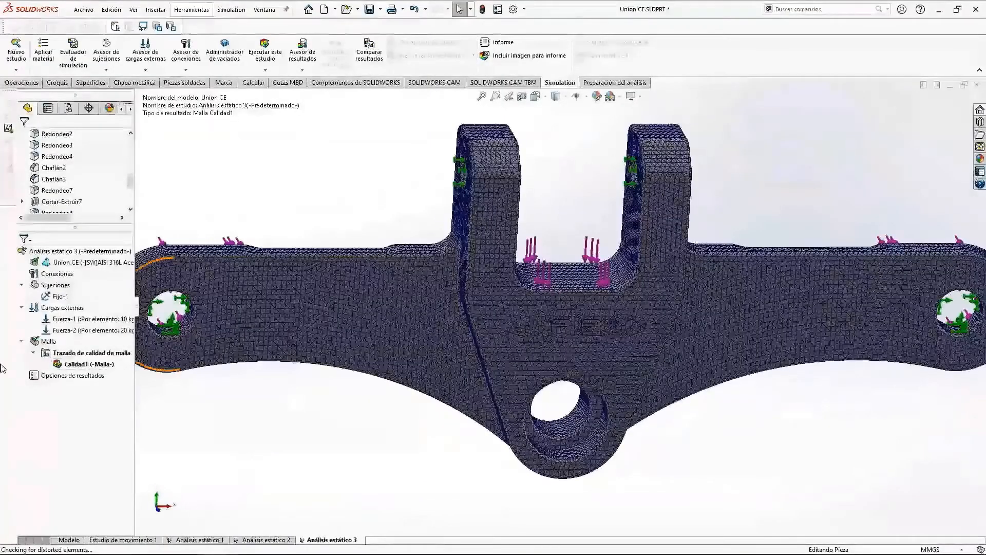
left_click(265, 51)
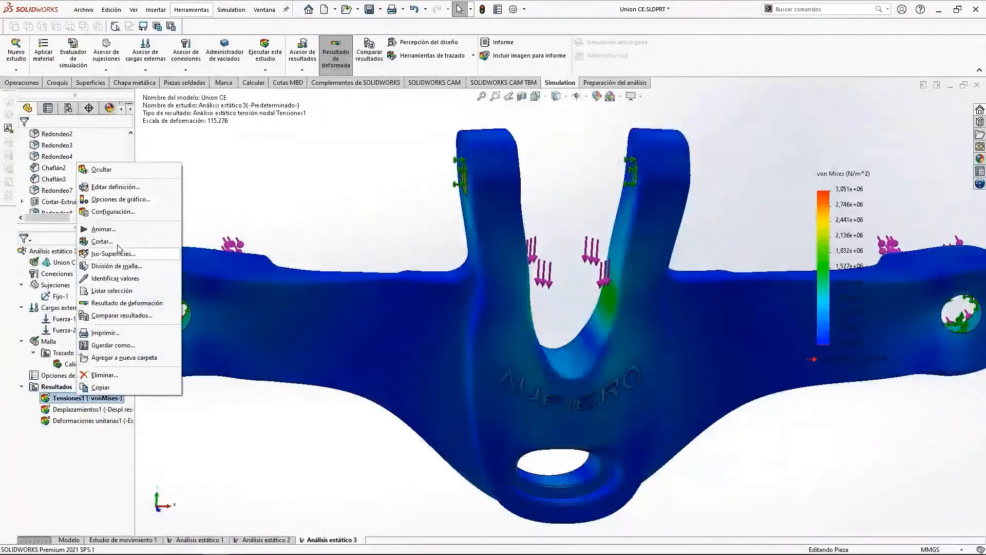
Step: Set the von Mises plot of Análisis estático 3 to deformation scale 1 and examine the bracket's stresses
left_click(115, 187)
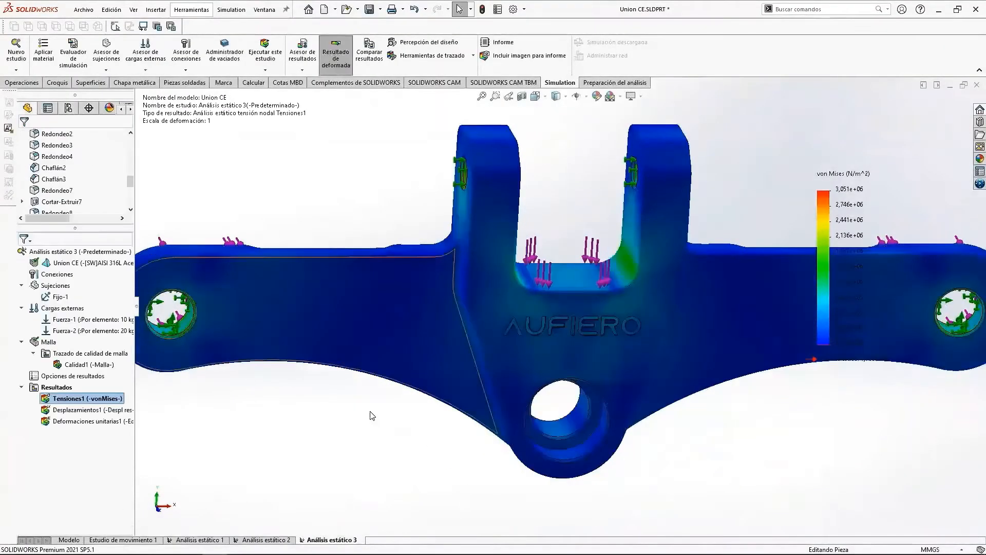
scroll(467, 430, "up", 3)
middle_click_drag(469, 430, 470, 346)
scroll(454, 356, "down", 5)
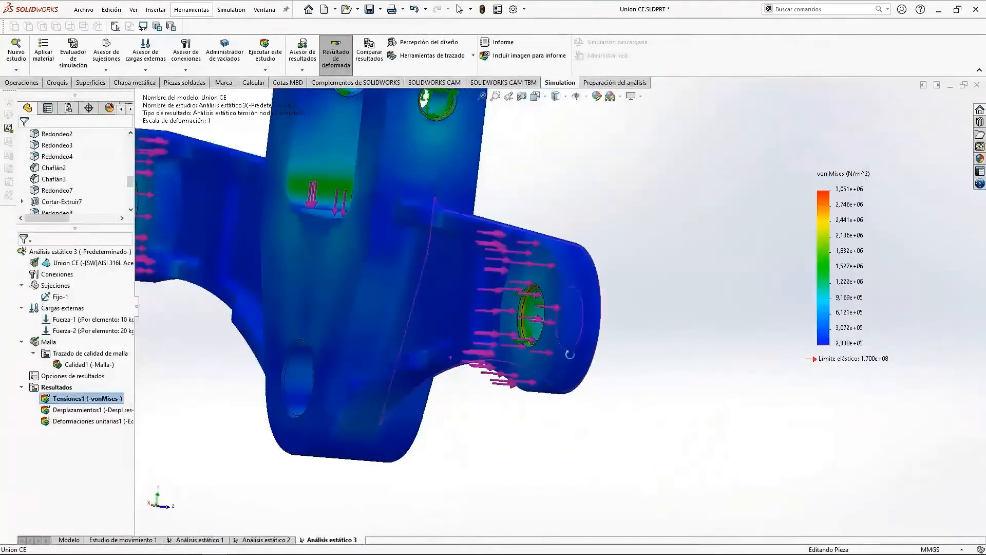
Step: Show the displacement plot of Análisis estático 3 and set its deformation scale to 1
double_click(98, 409)
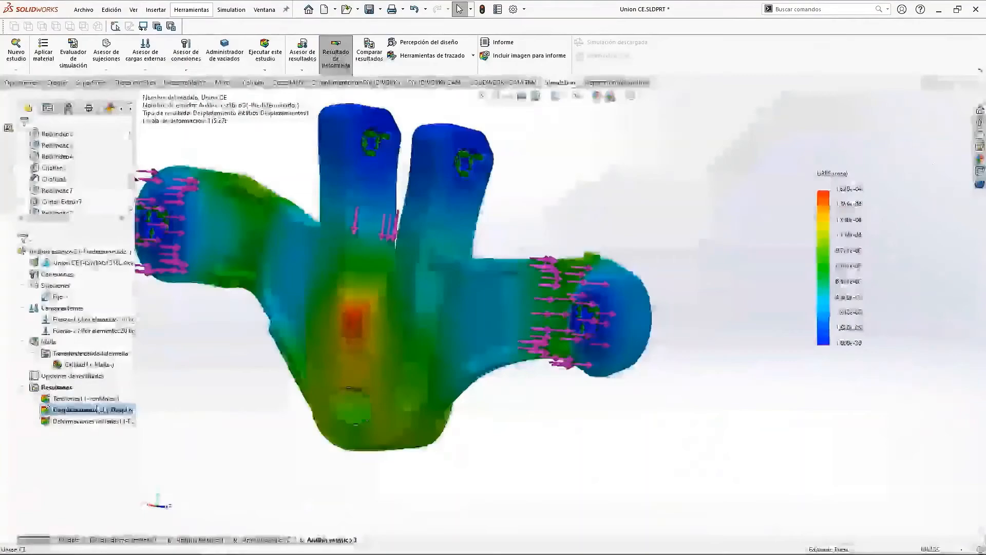
right_click(61, 388)
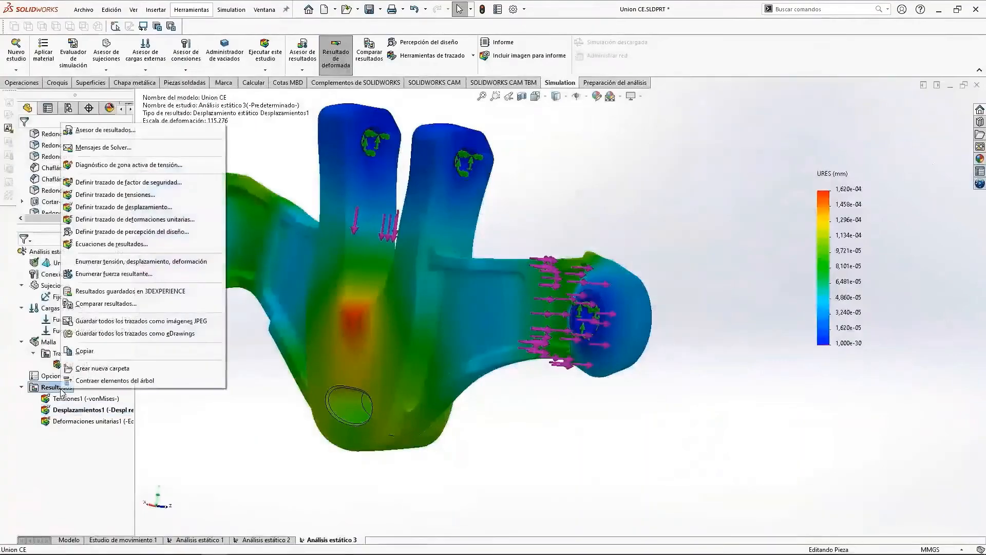
left_click(94, 229)
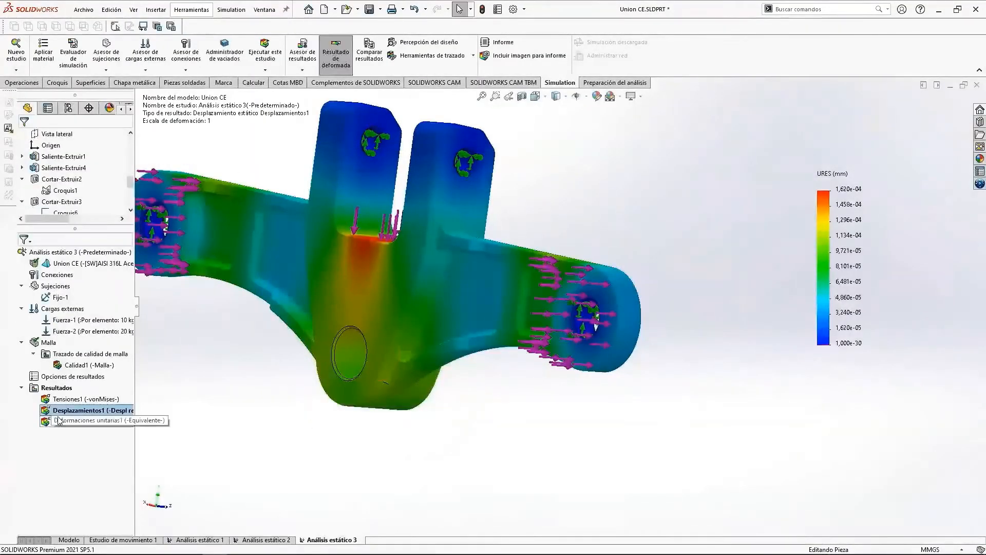
Step: Show the equivalent strain plot of Análisis estático 3, set its deformation scale to 1 and examine it
double_click(59, 420)
right_click(61, 420)
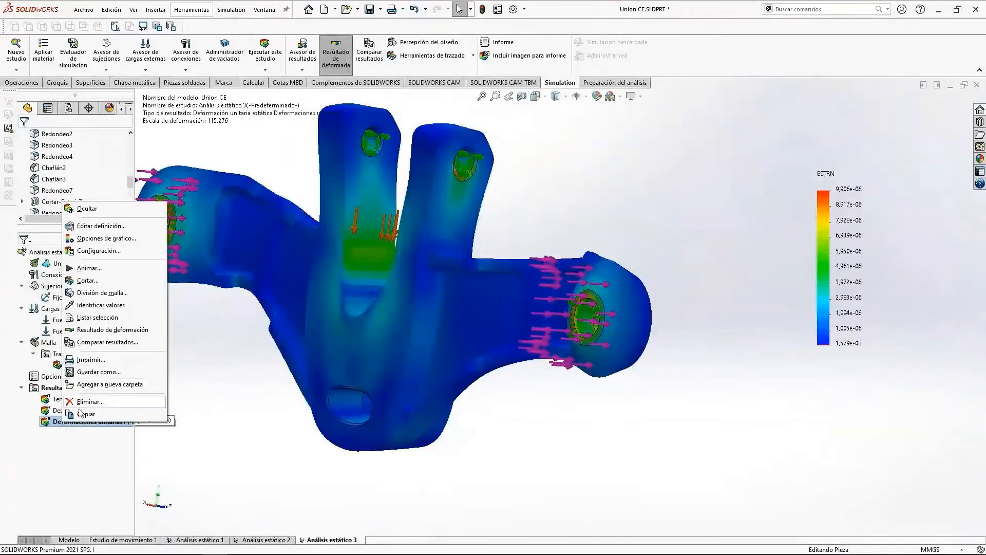
left_click(88, 251)
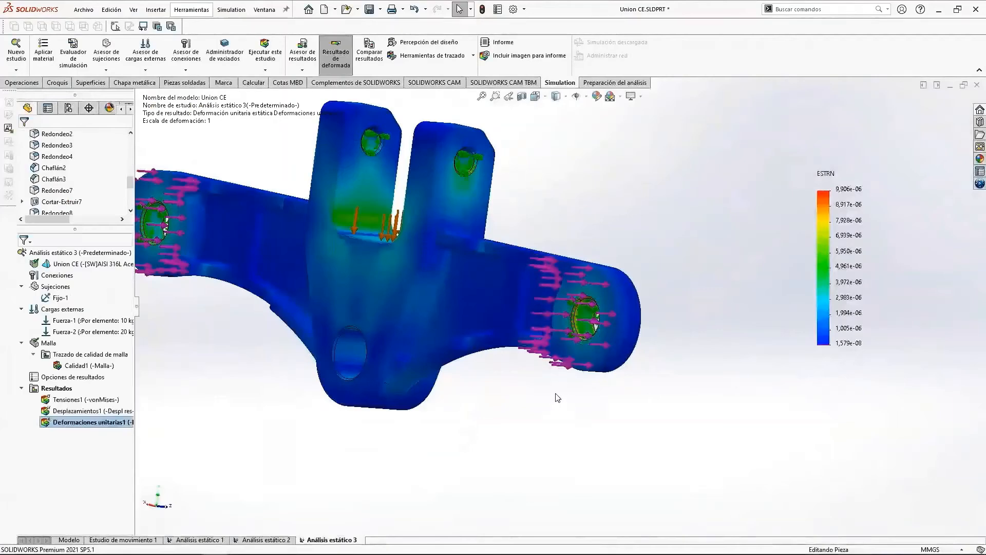
middle_click_drag(557, 397, 457, 365)
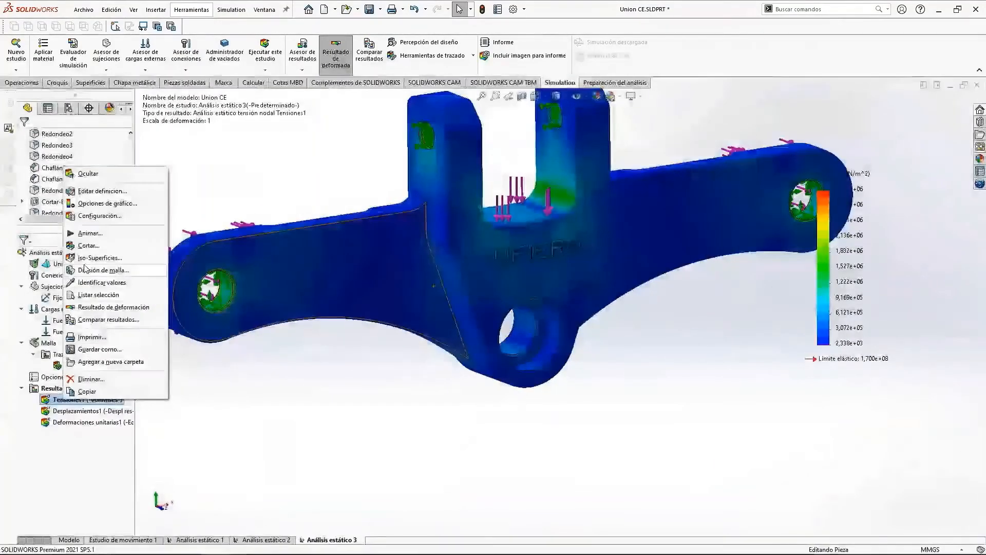
Step: Animate the von Mises stress plot and examine it from the side, the pocketed arms and the lettered front
left_click(91, 233)
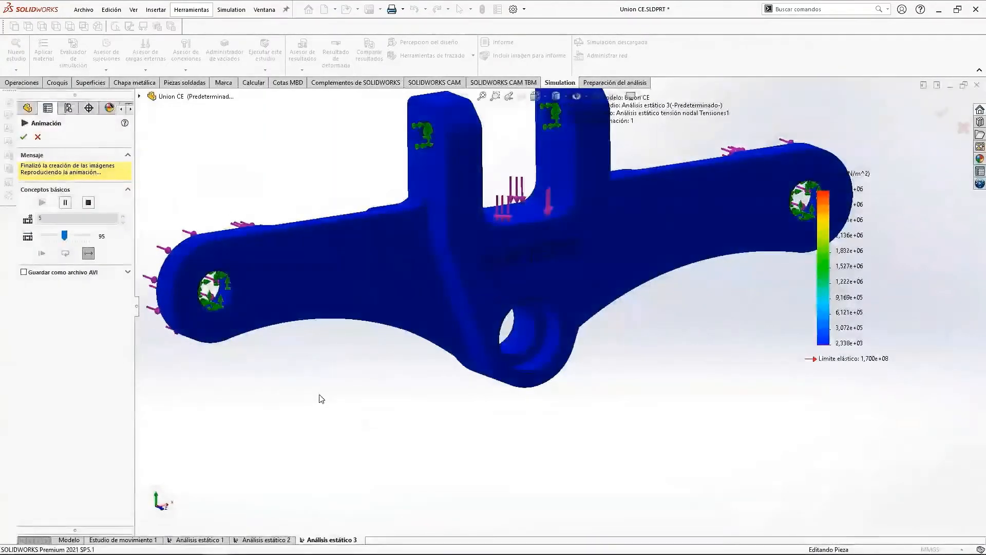
right_click_drag(319, 399, 417, 386)
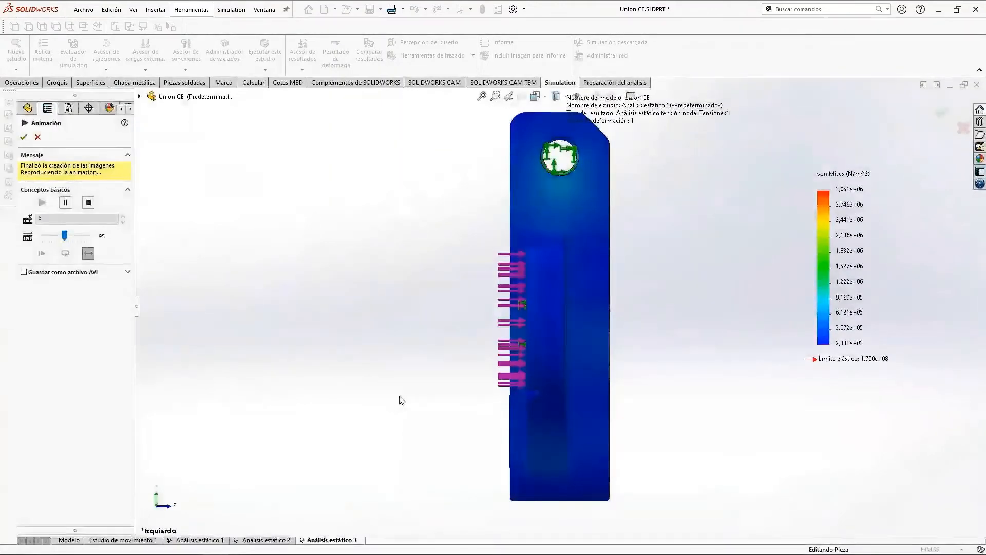
middle_click_drag(400, 398, 443, 396)
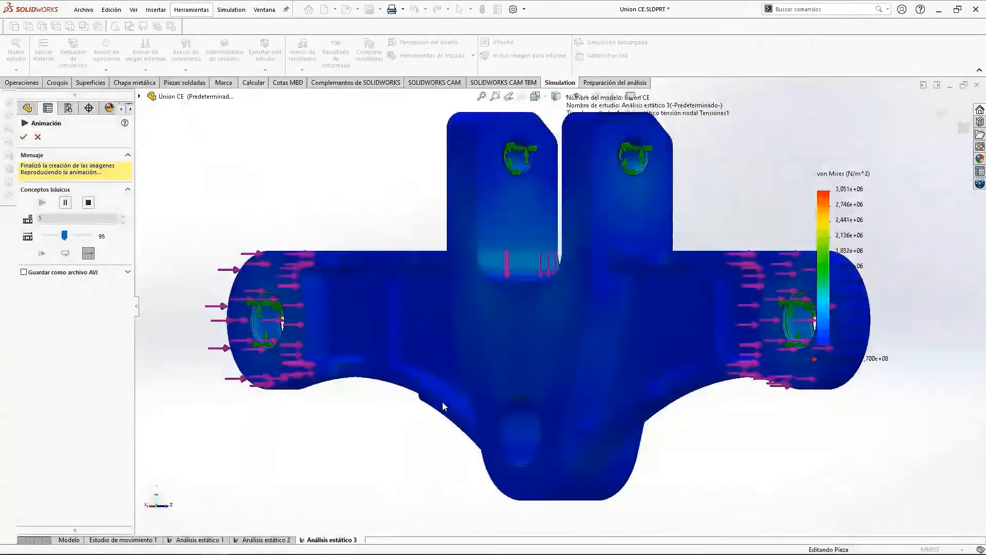
scroll(442, 401, "up", 2)
middle_click_drag(776, 479, 791, 490)
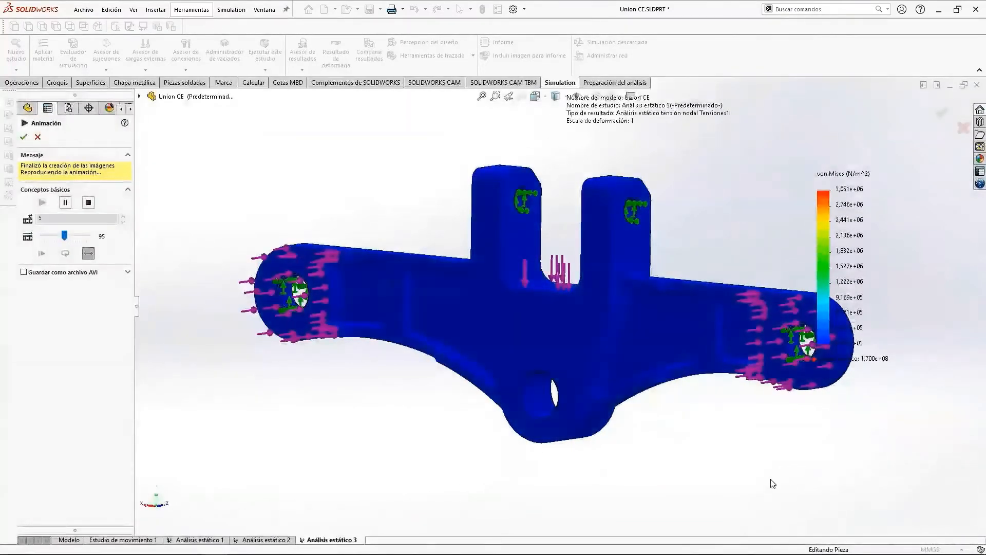
middle_click_drag(770, 480, 704, 399)
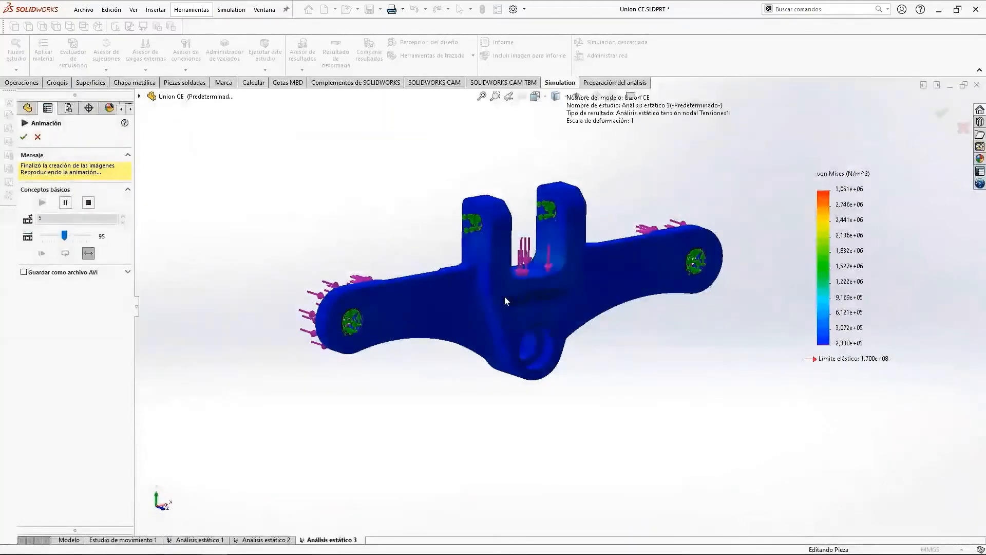
scroll(539, 296, "down", 5)
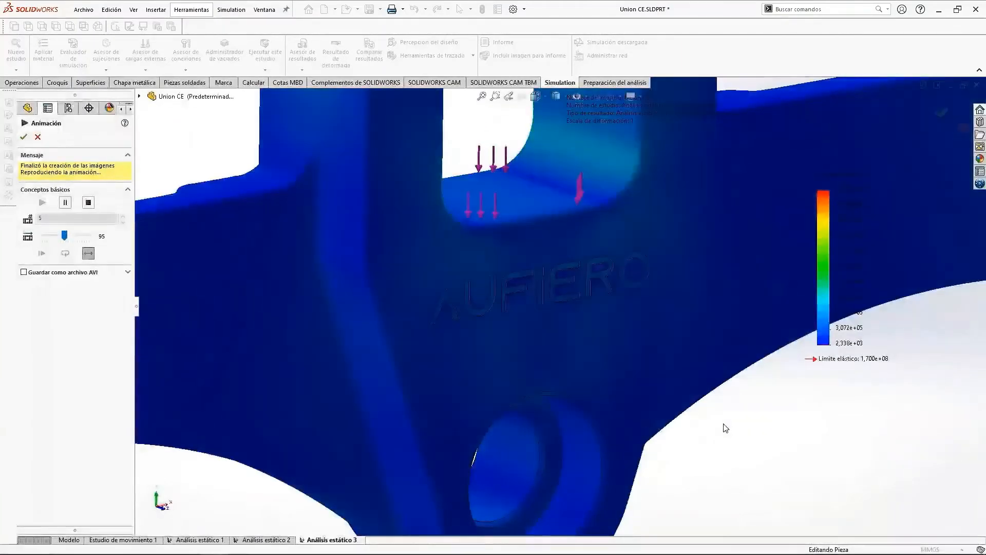